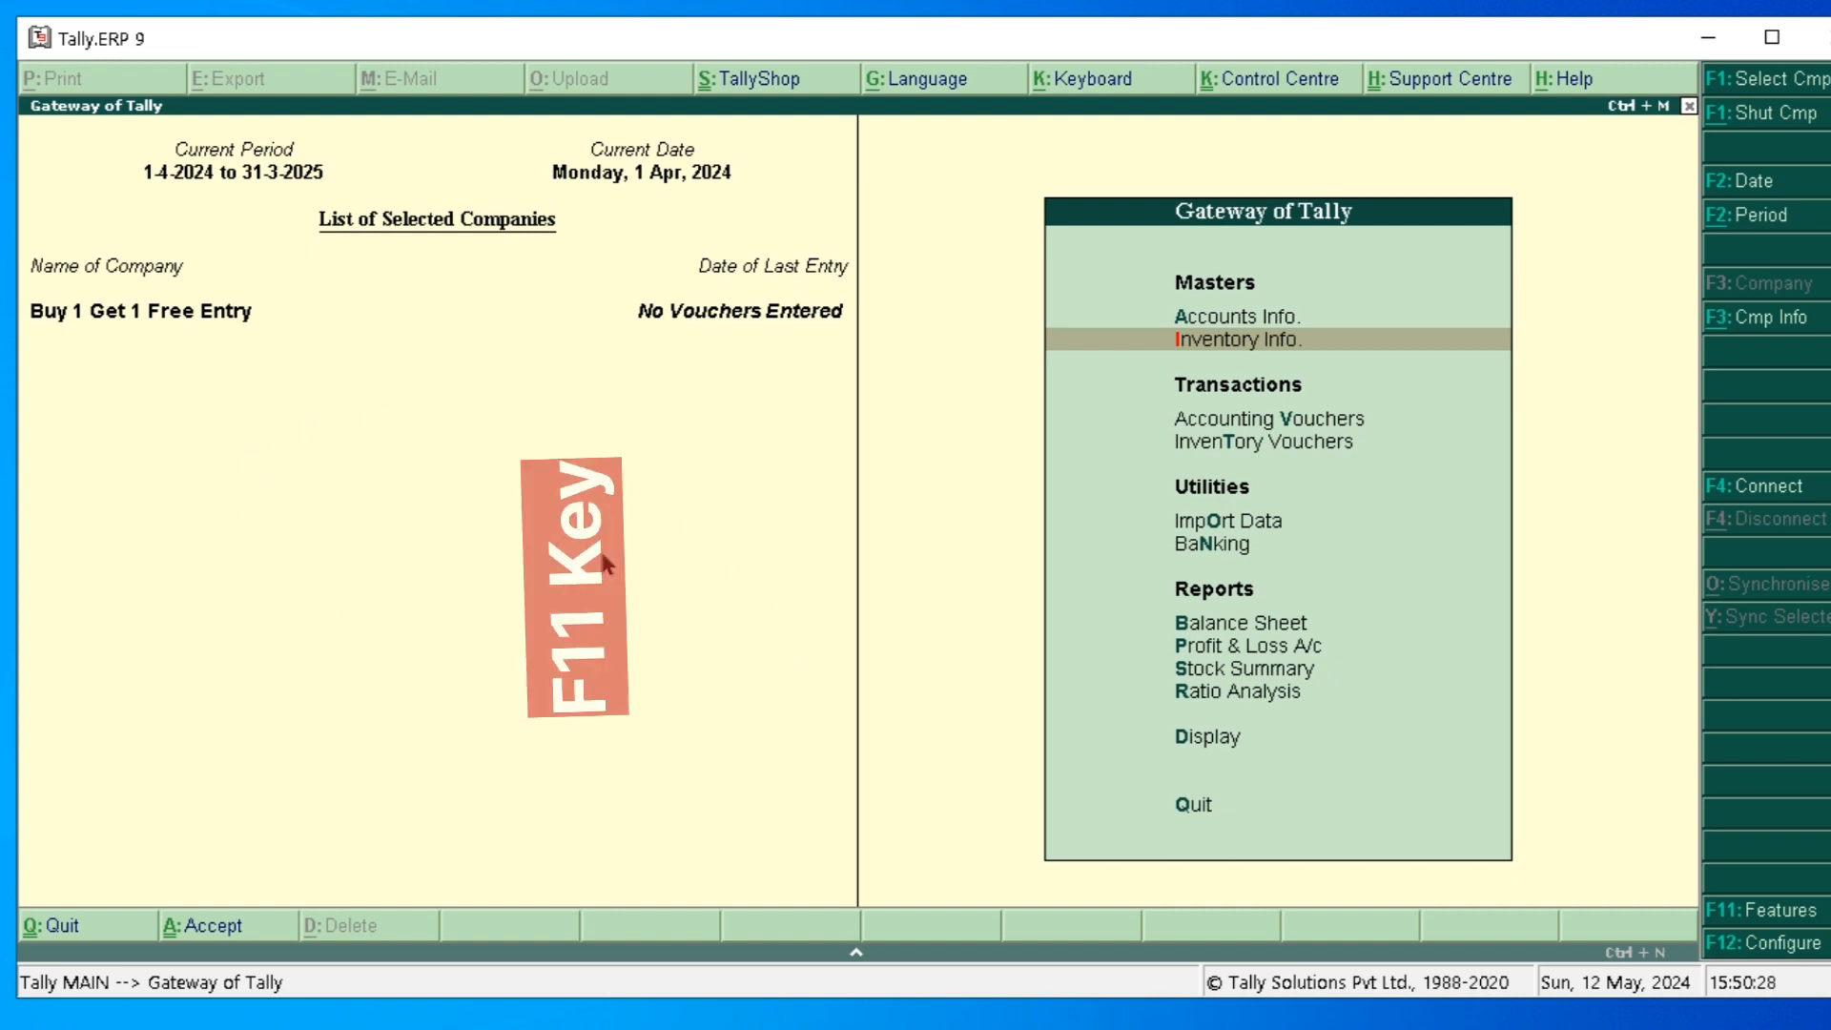
- Enable separate actual and billed quantity columns in the company's inventory features
key(F11)
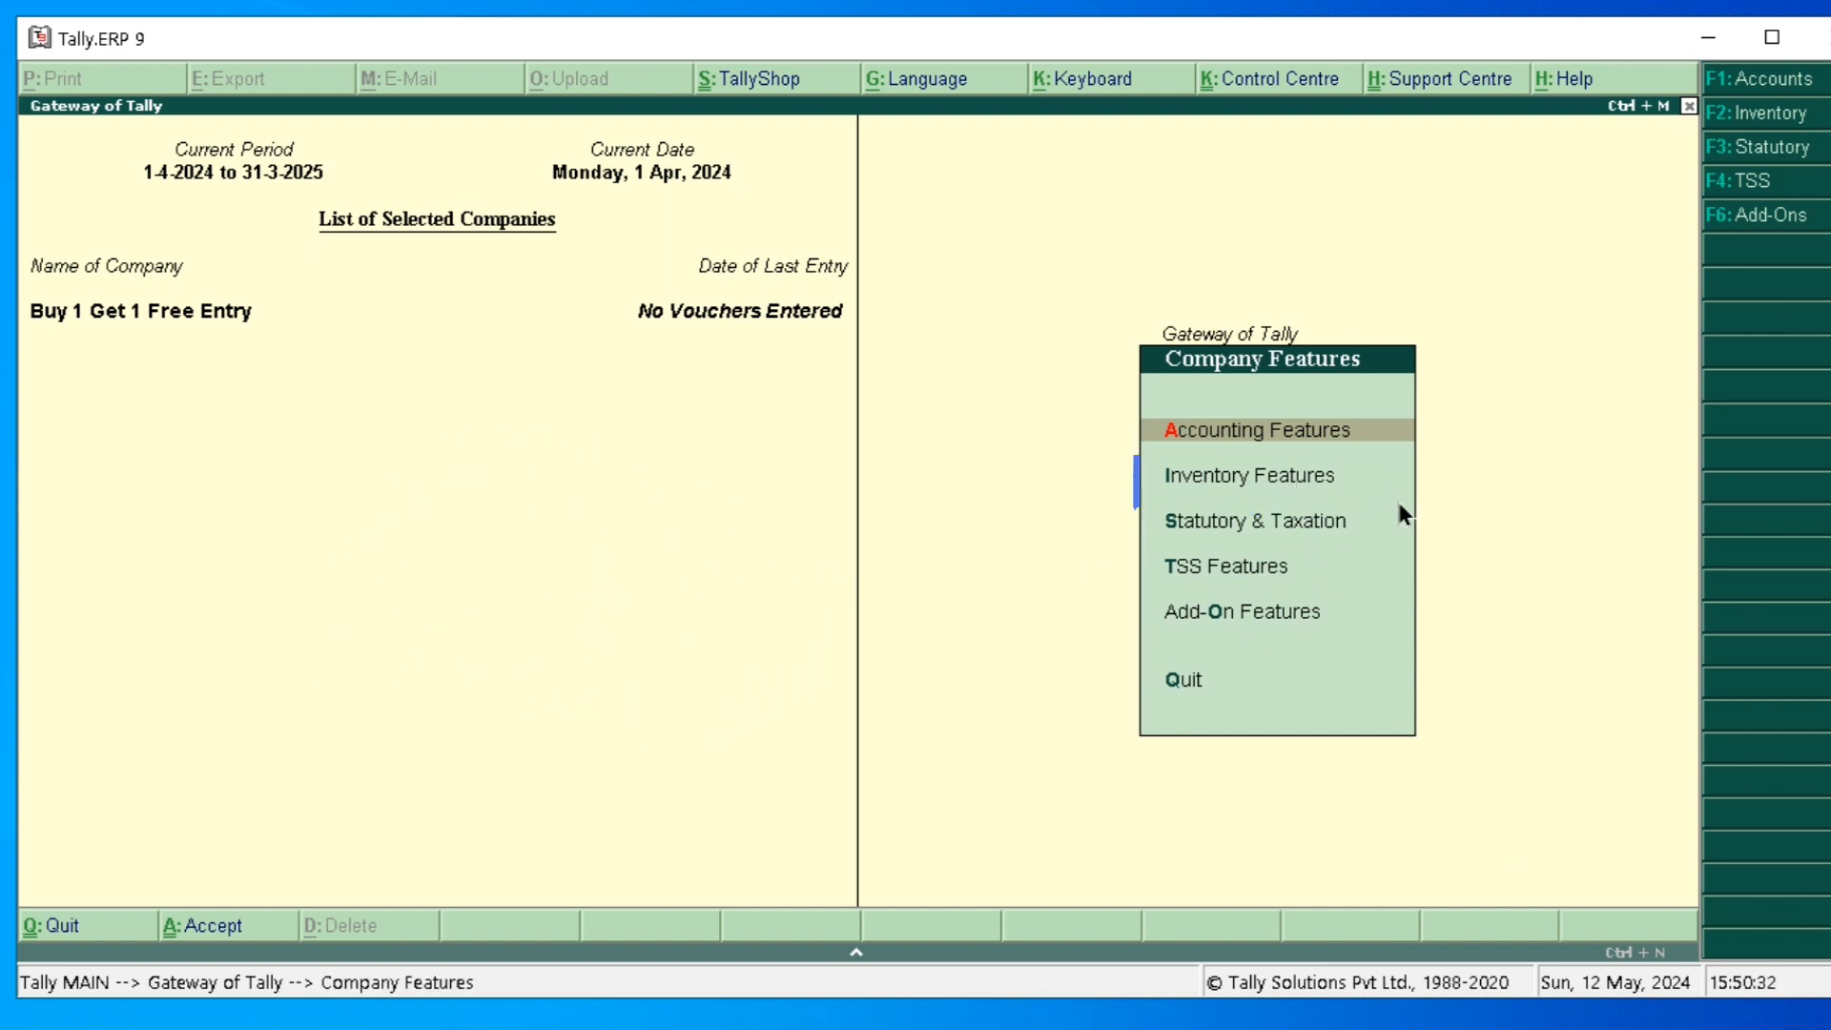
key(Down)
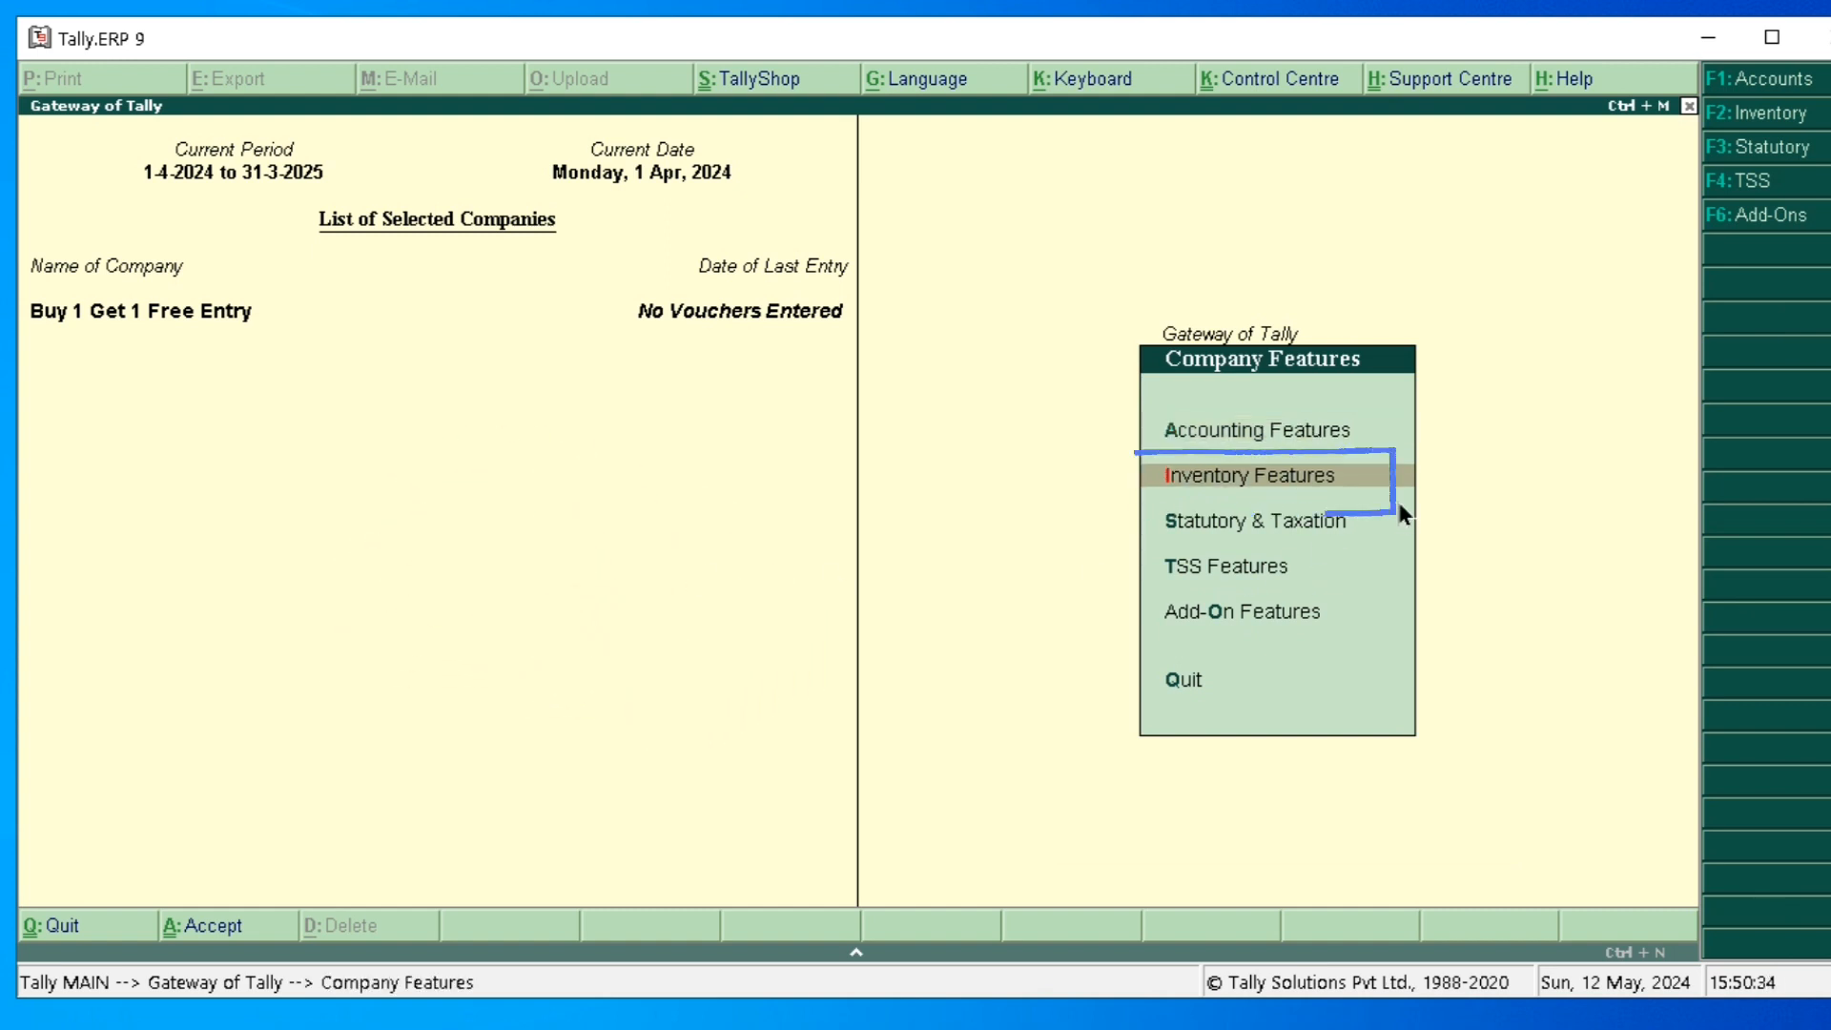
key(Return)
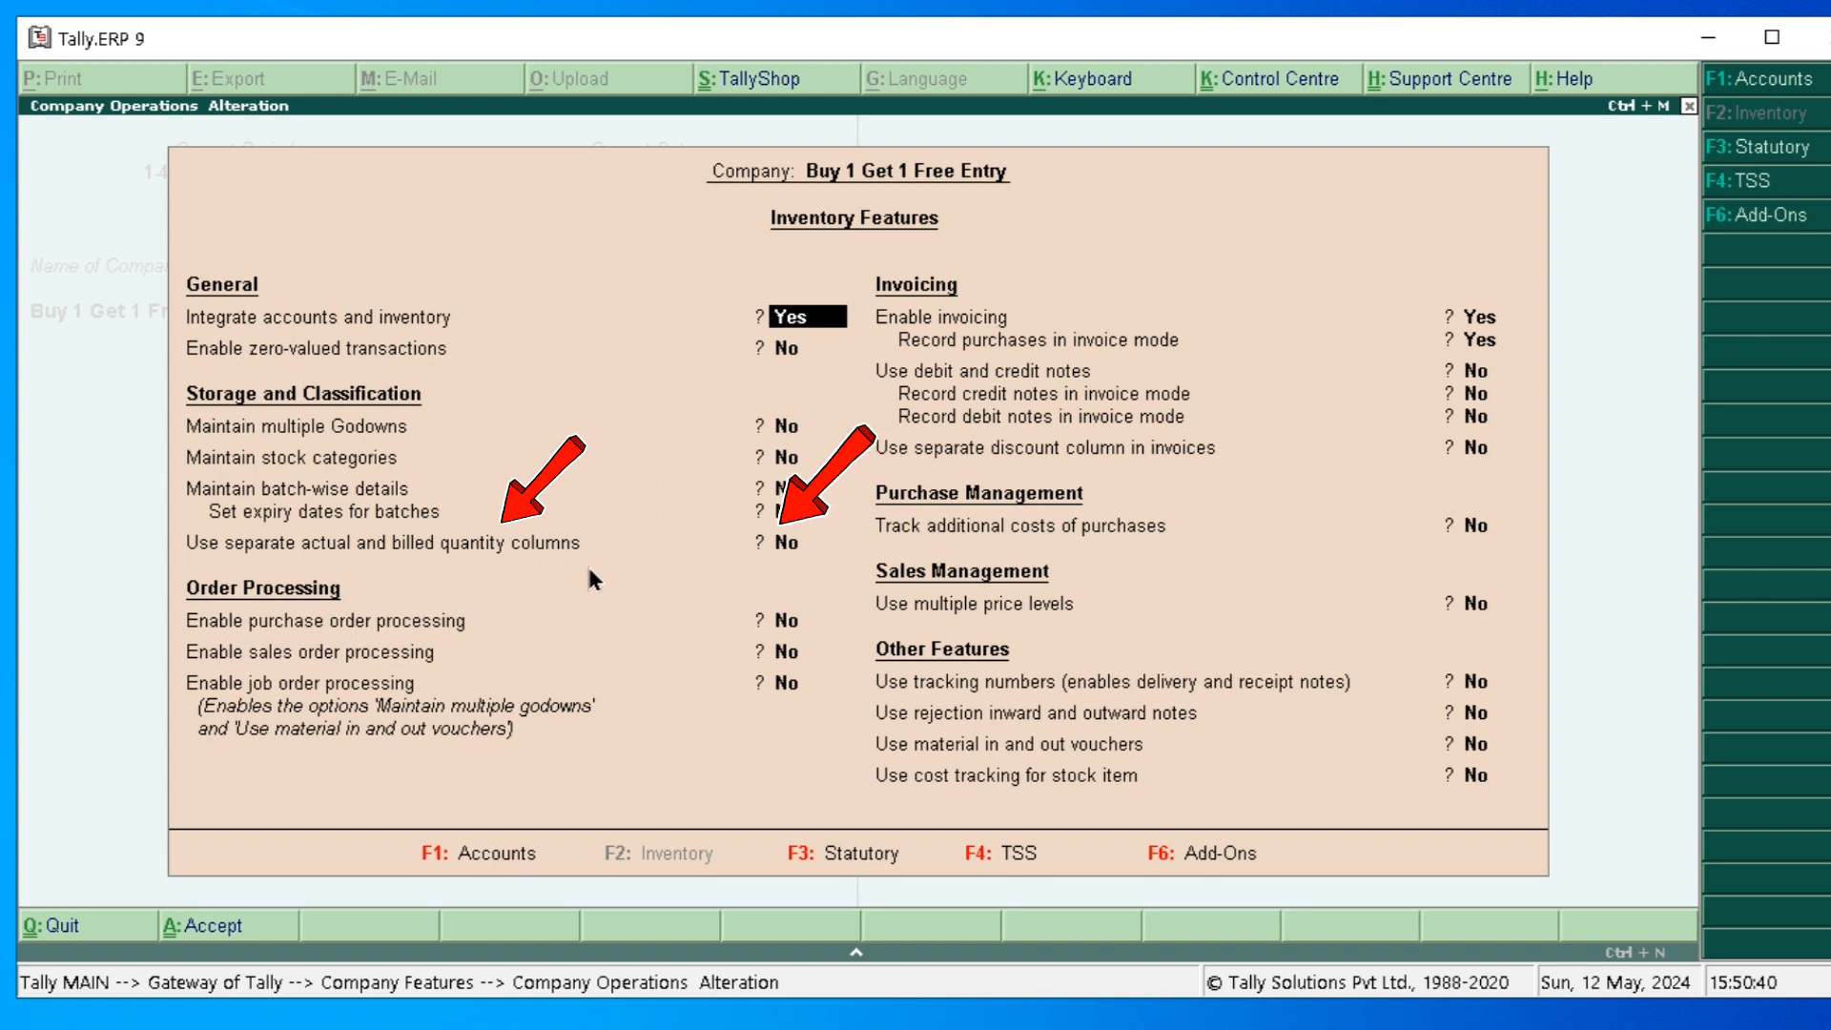
key(Return)
key(Return)
key(Return)
key(Return)
key(Return)
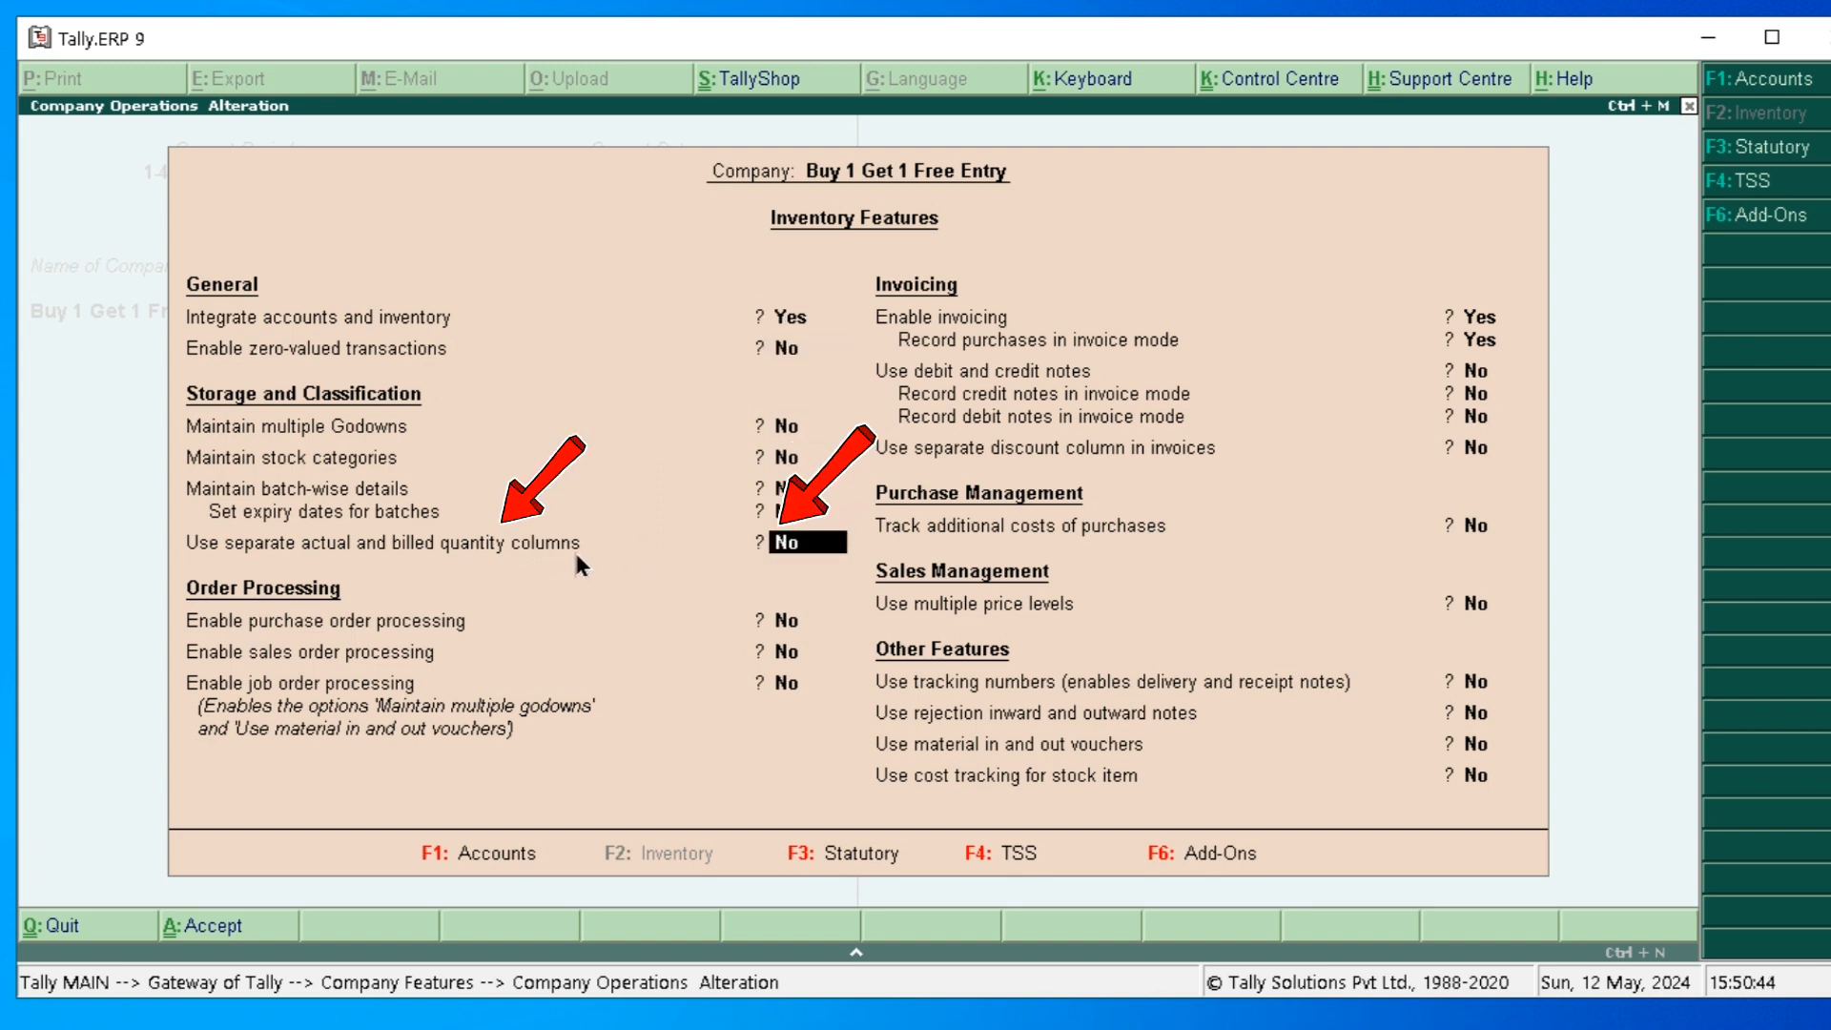
text(y)
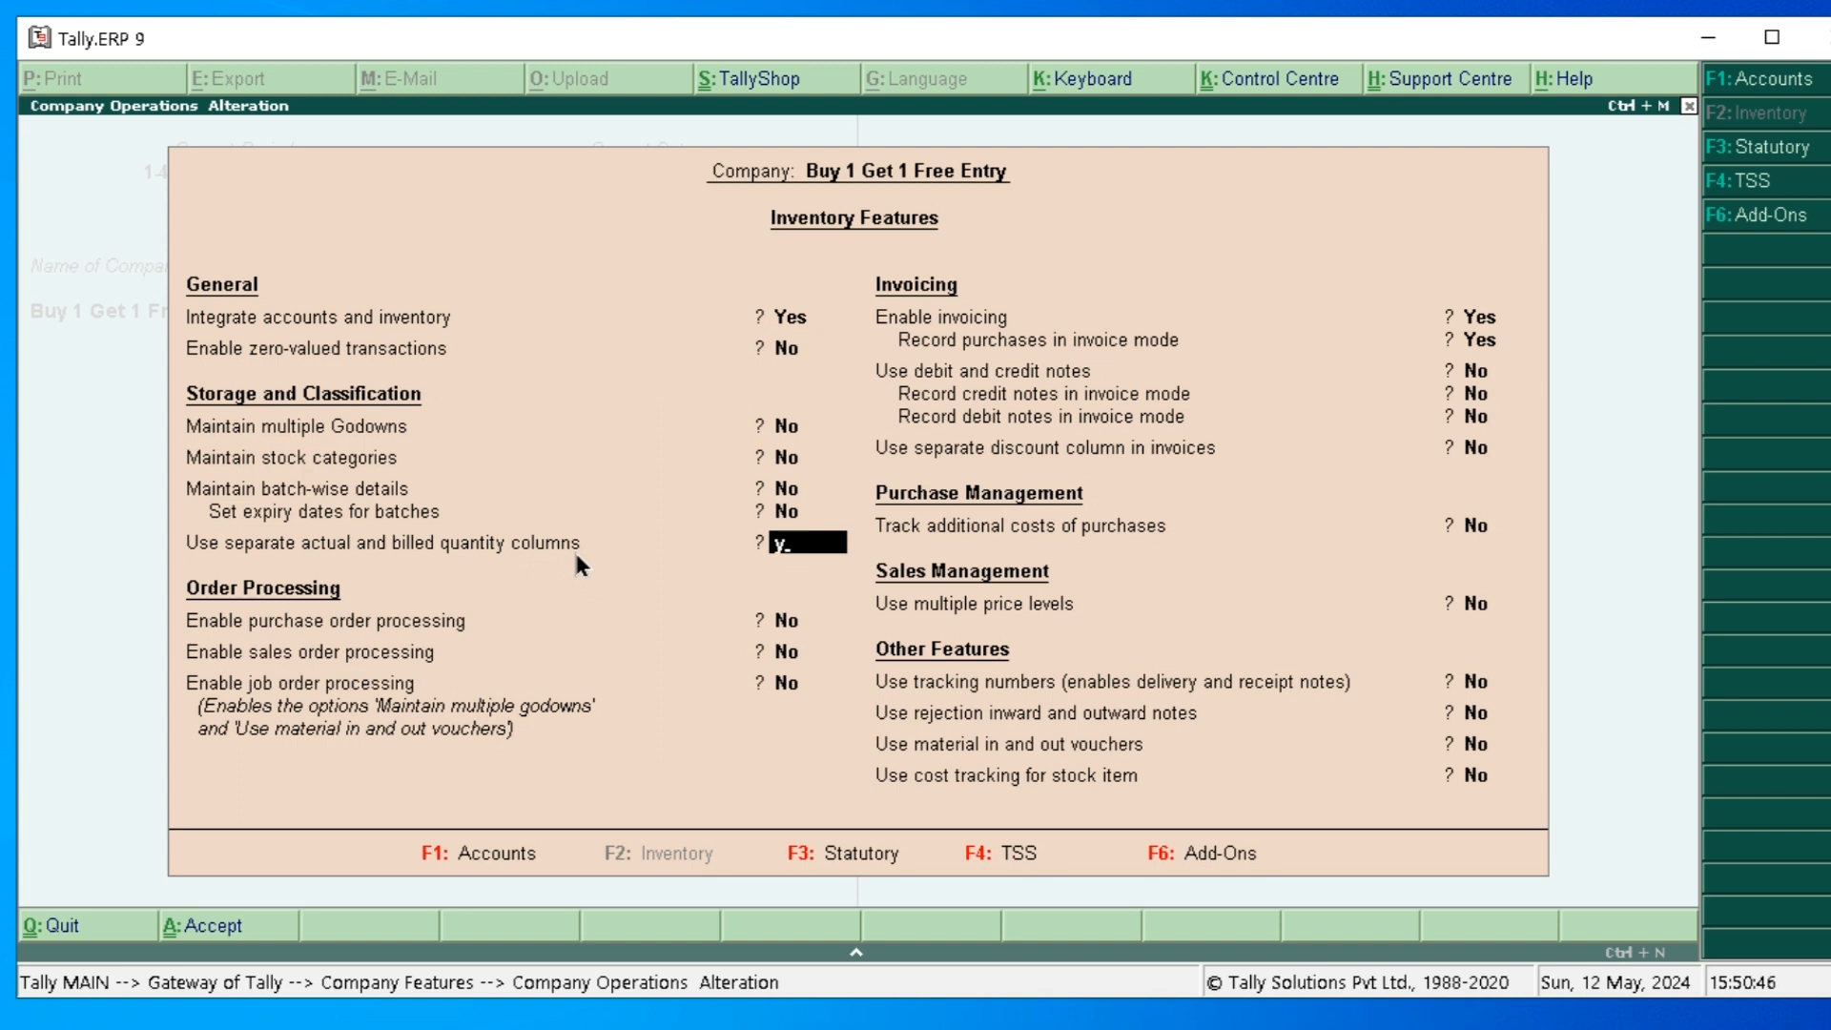
key(Return)
key(Return)
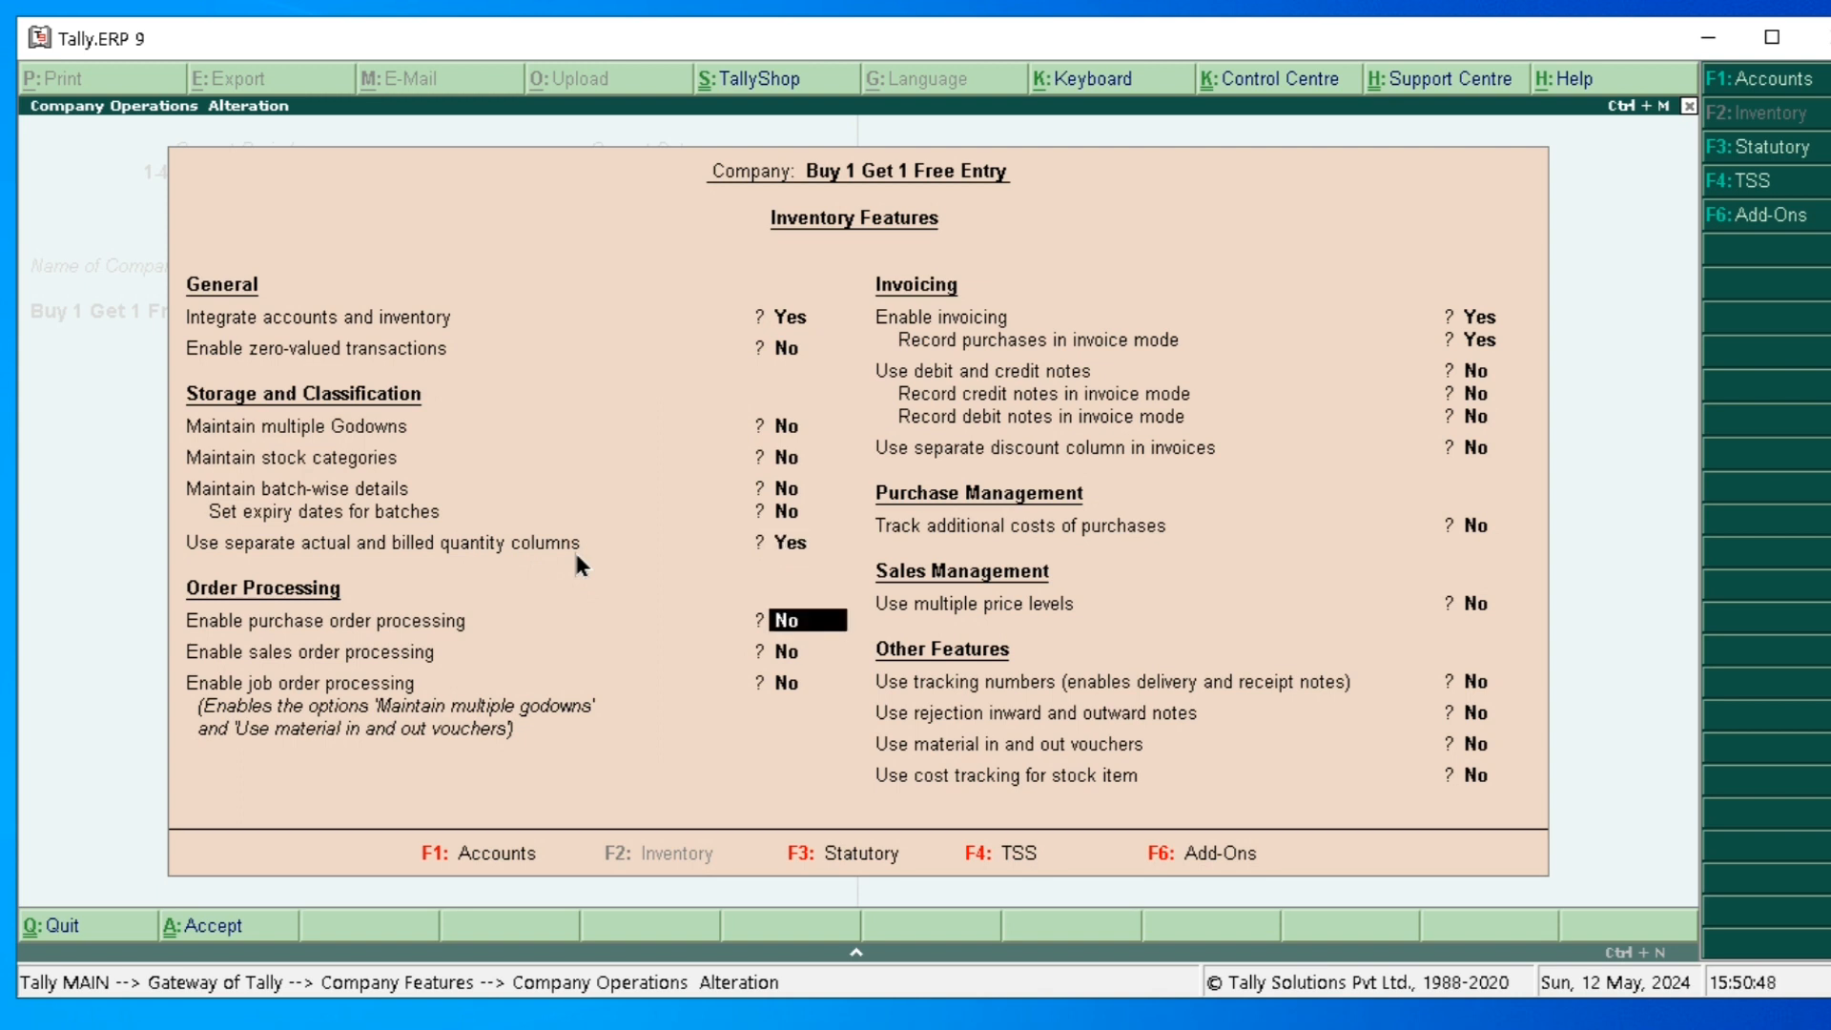
- Save the inventory features with the remaining options at their defaults and return to the Gateway of Tally
key(Return)
key(Return)
key(Return)
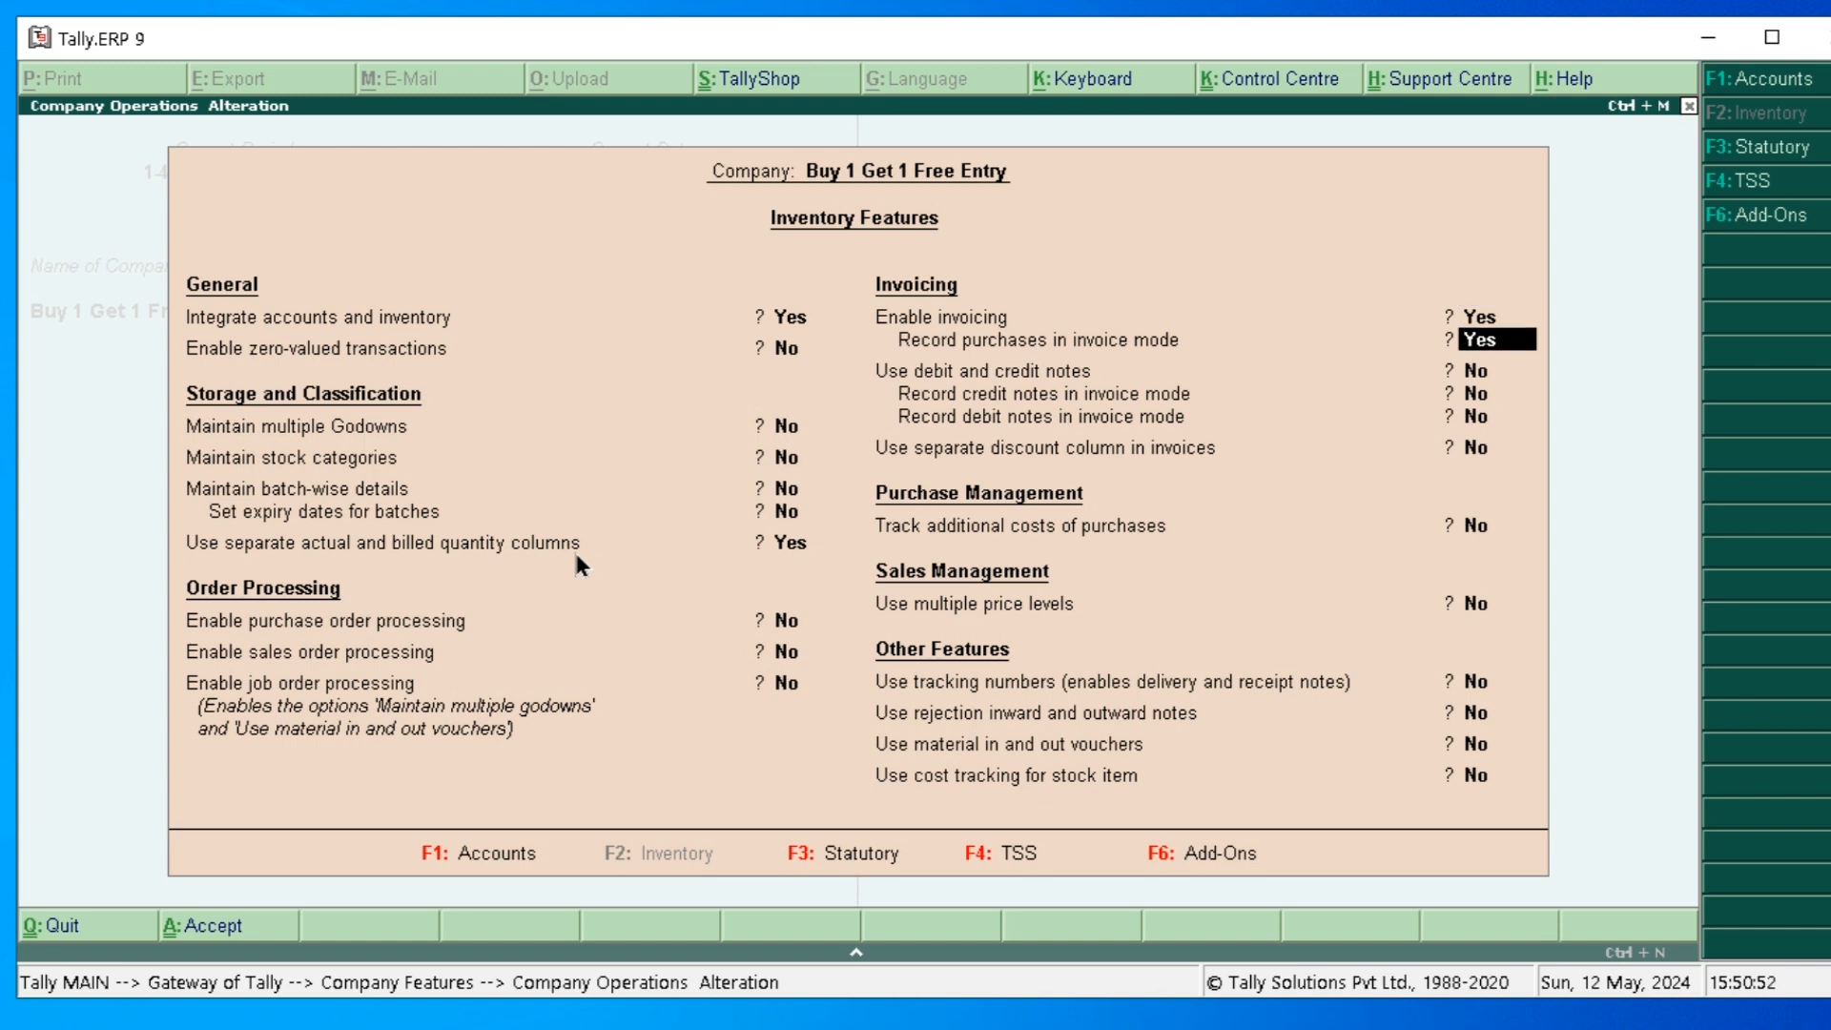
key(Return)
key(Return)
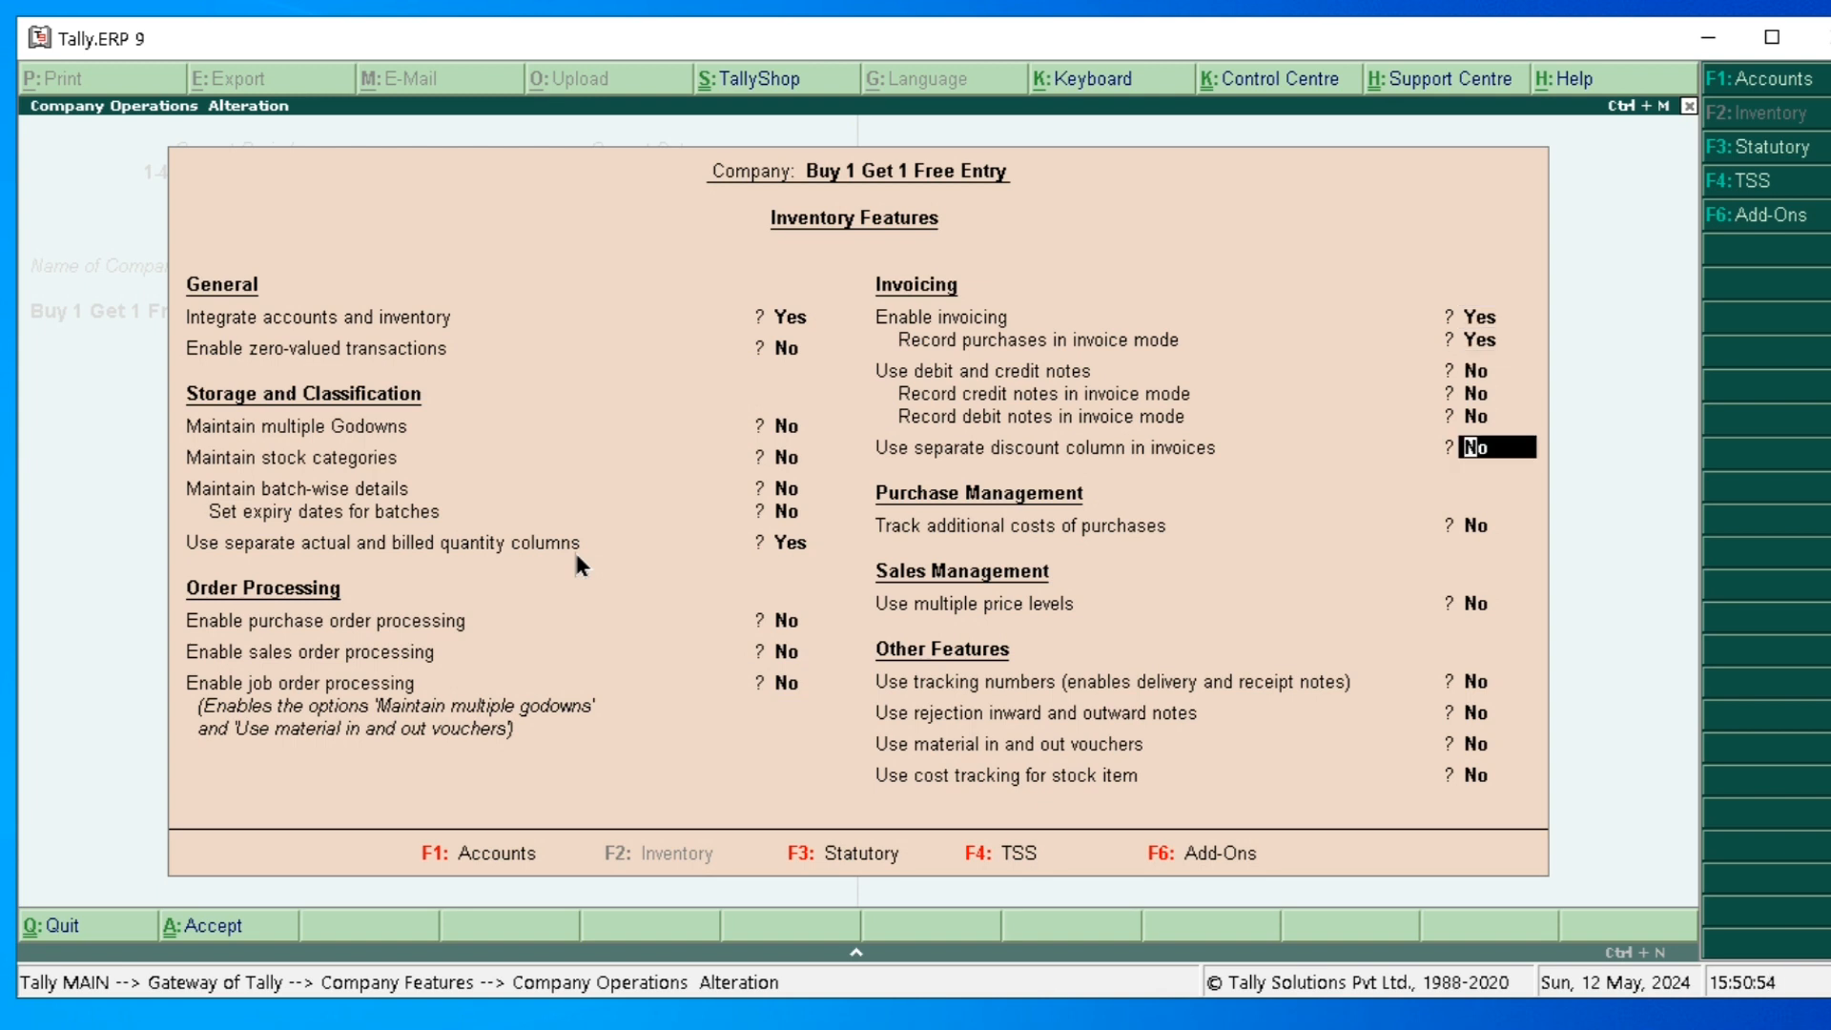
key(ctrl+a)
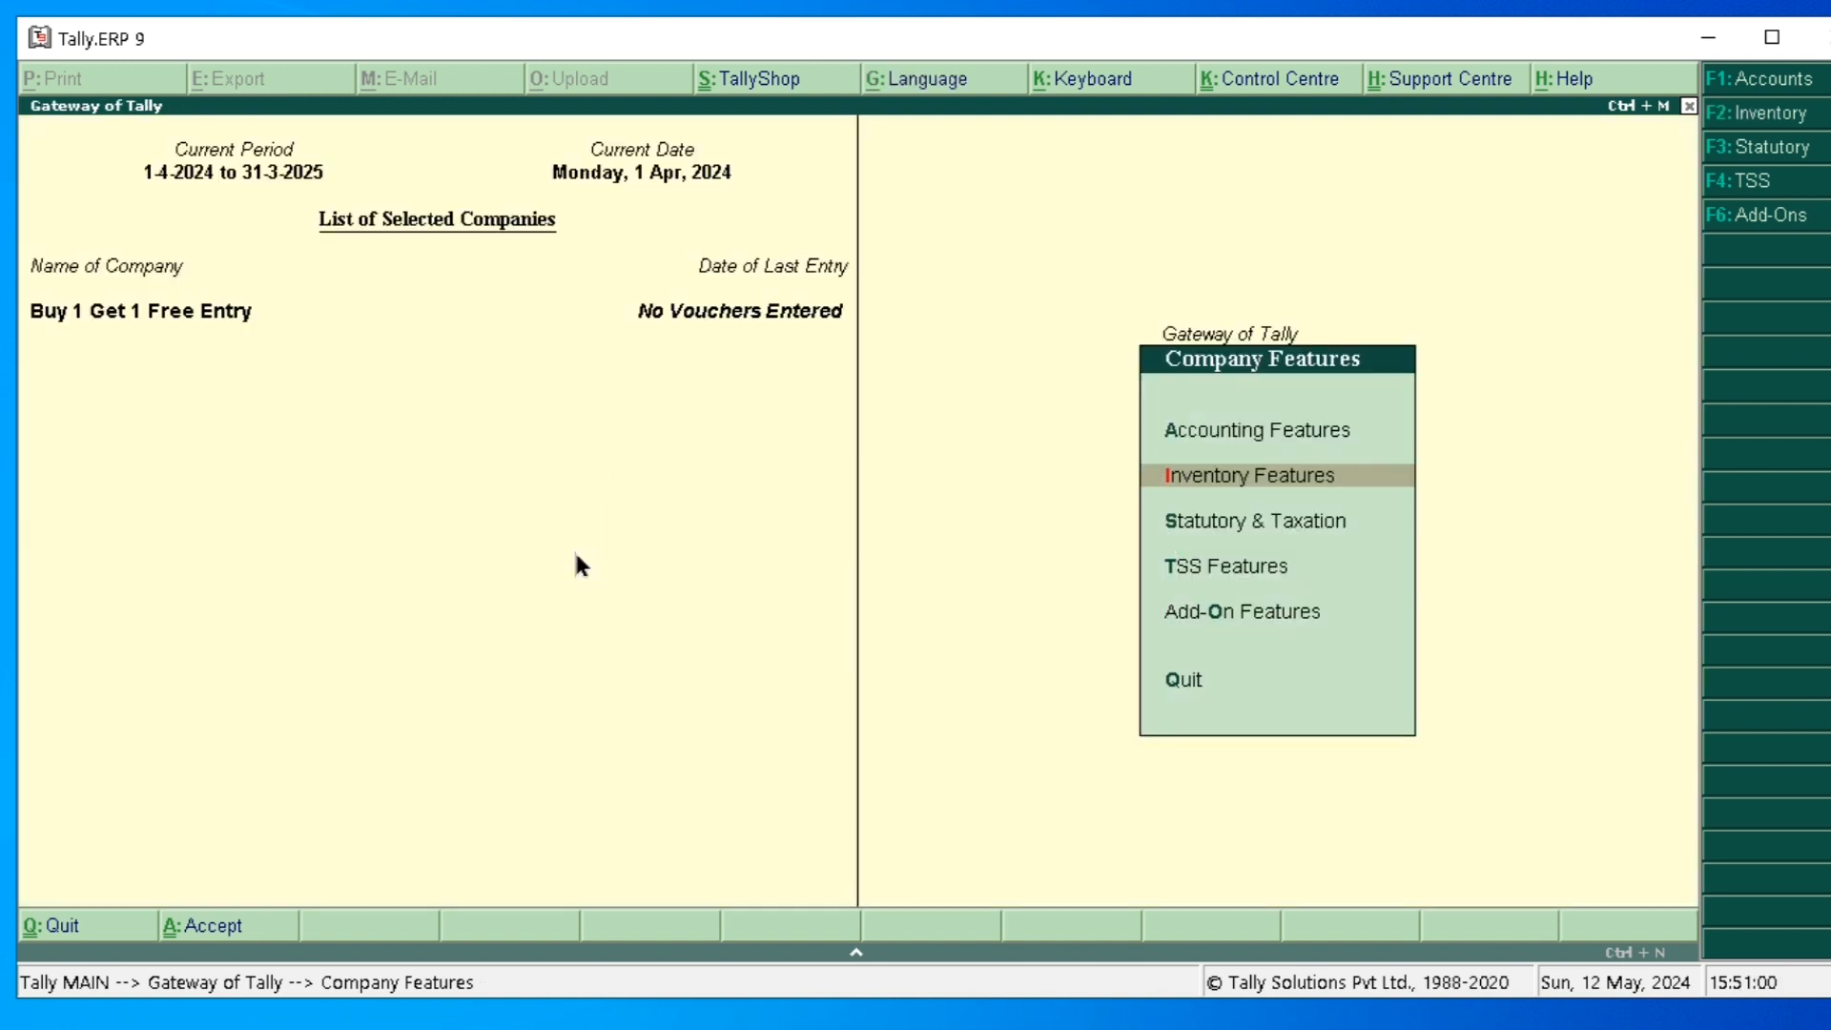
key(Escape)
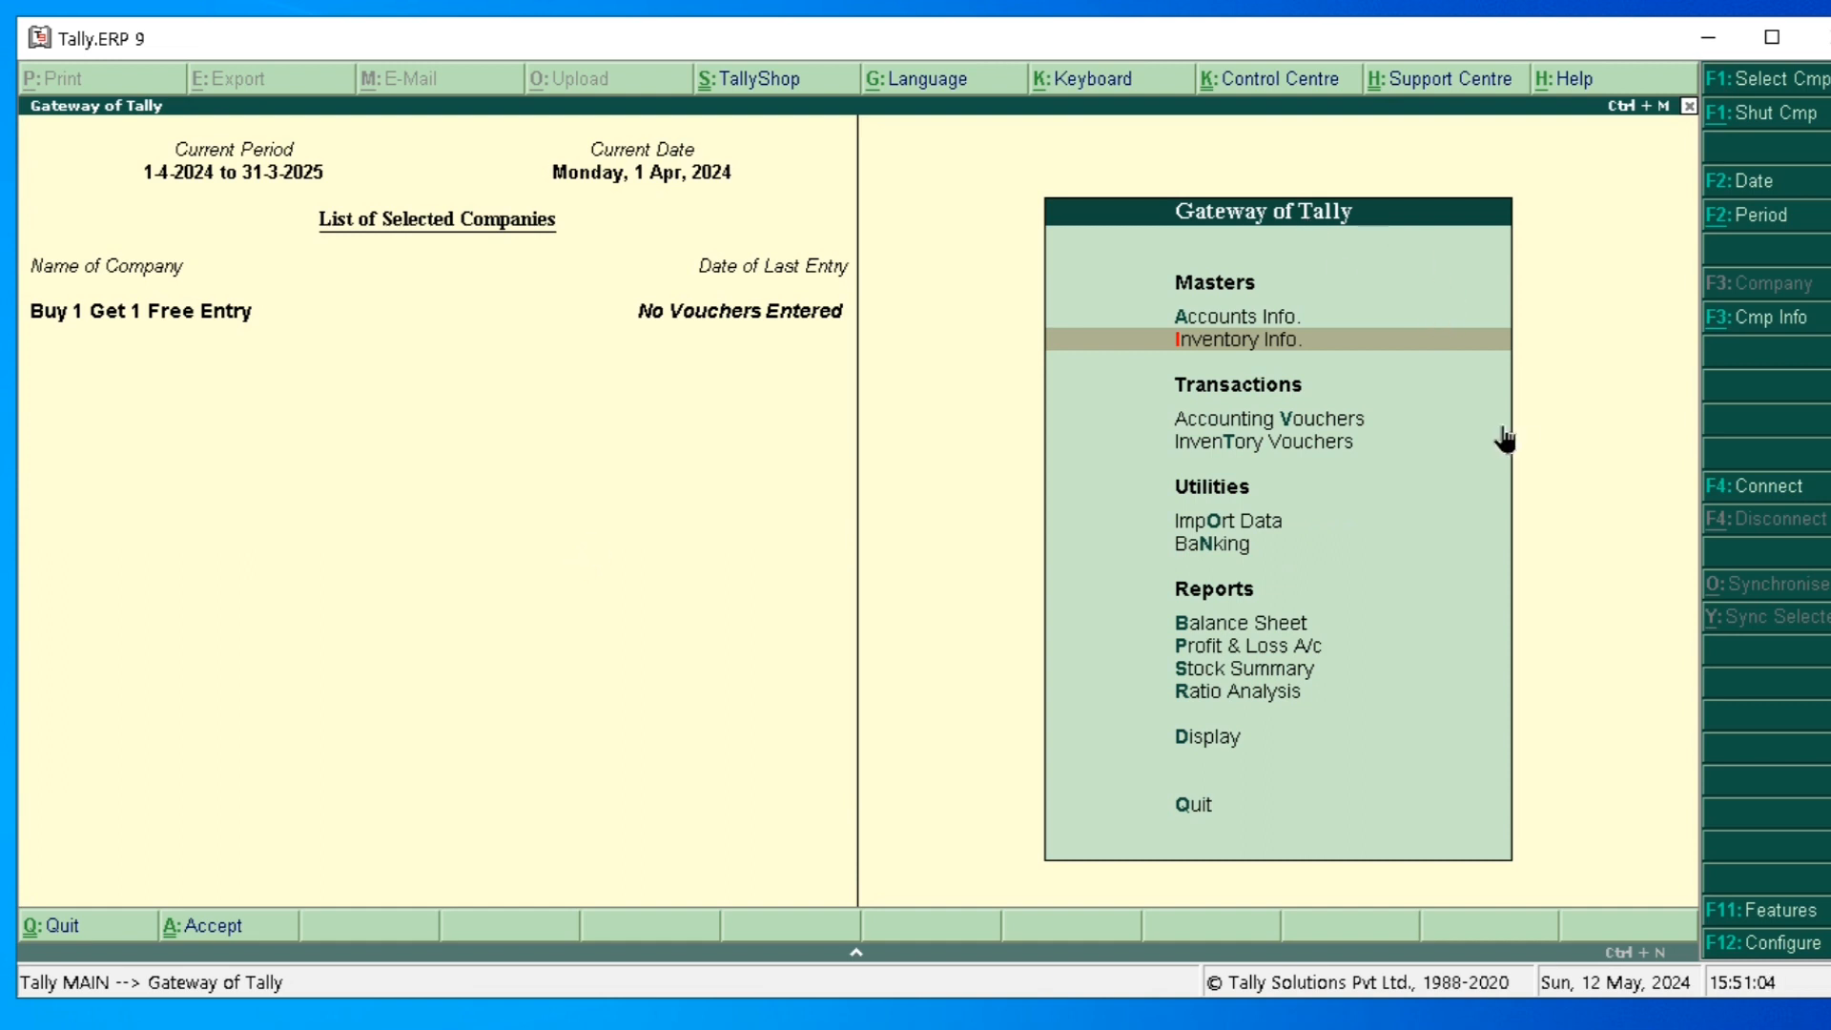
- Start a new sales voucher from the accounting vouchers
key(Down)
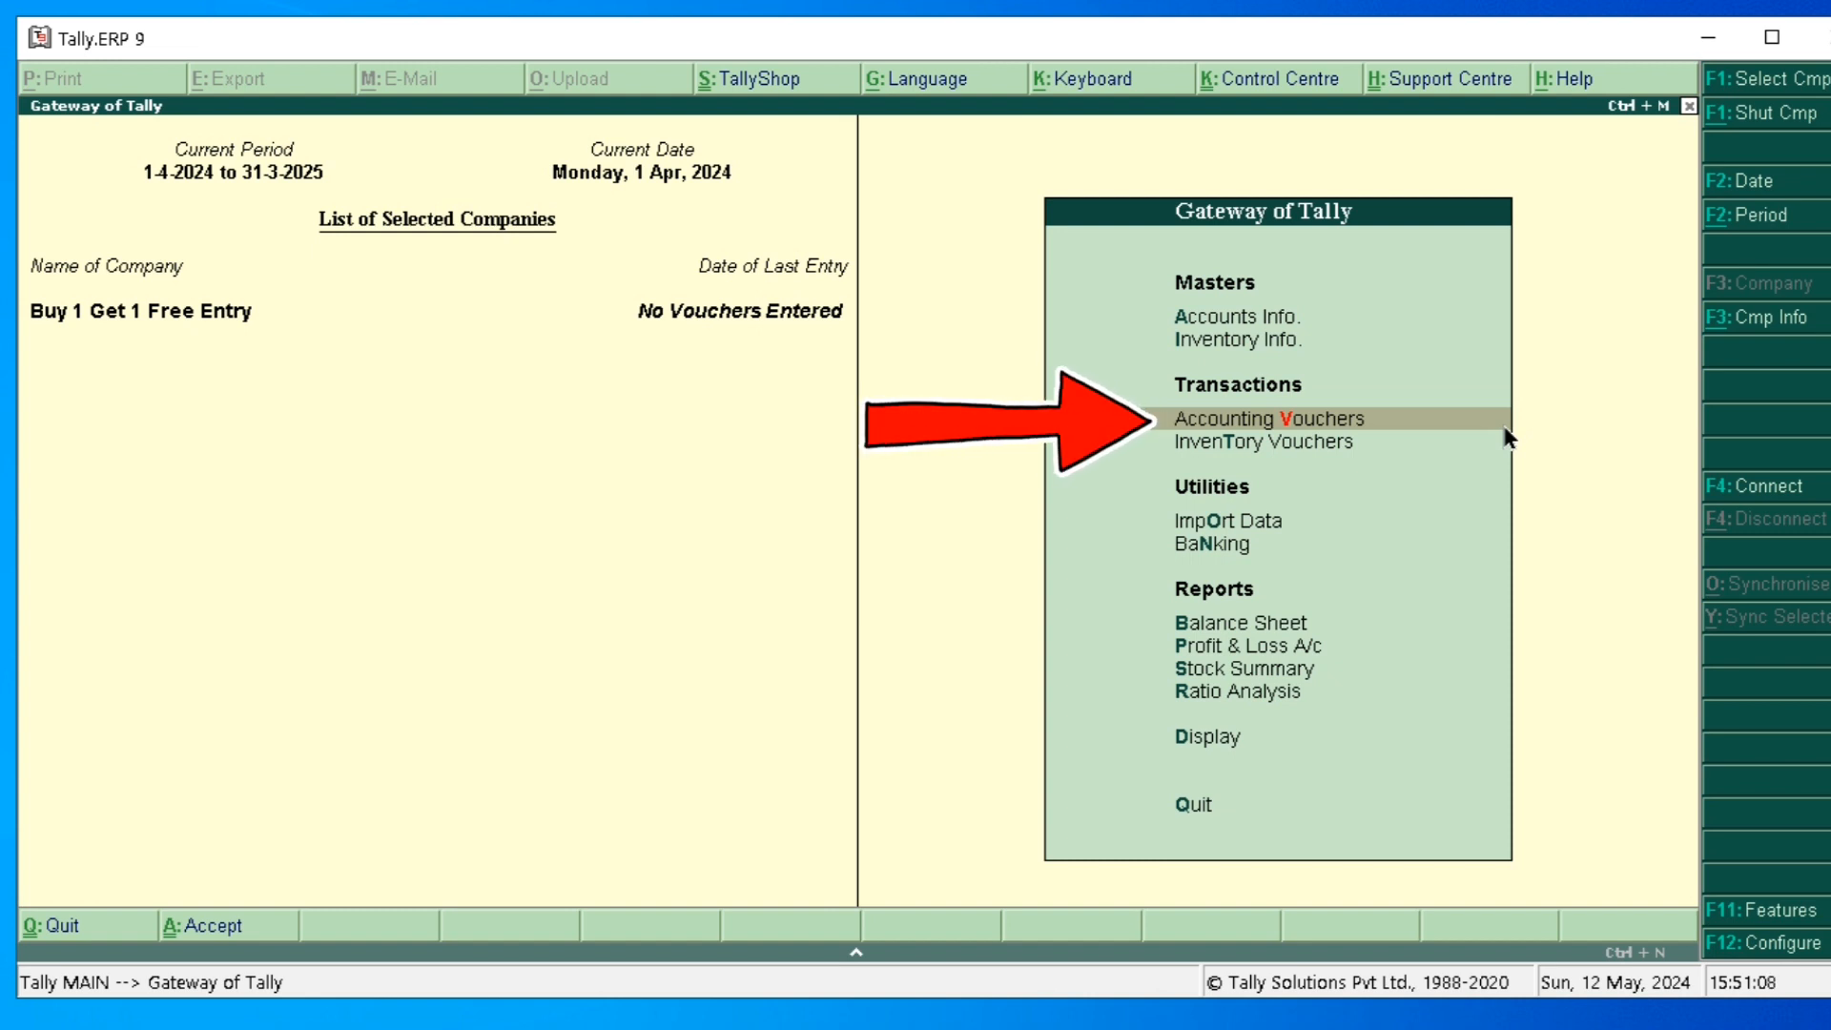
key(Return)
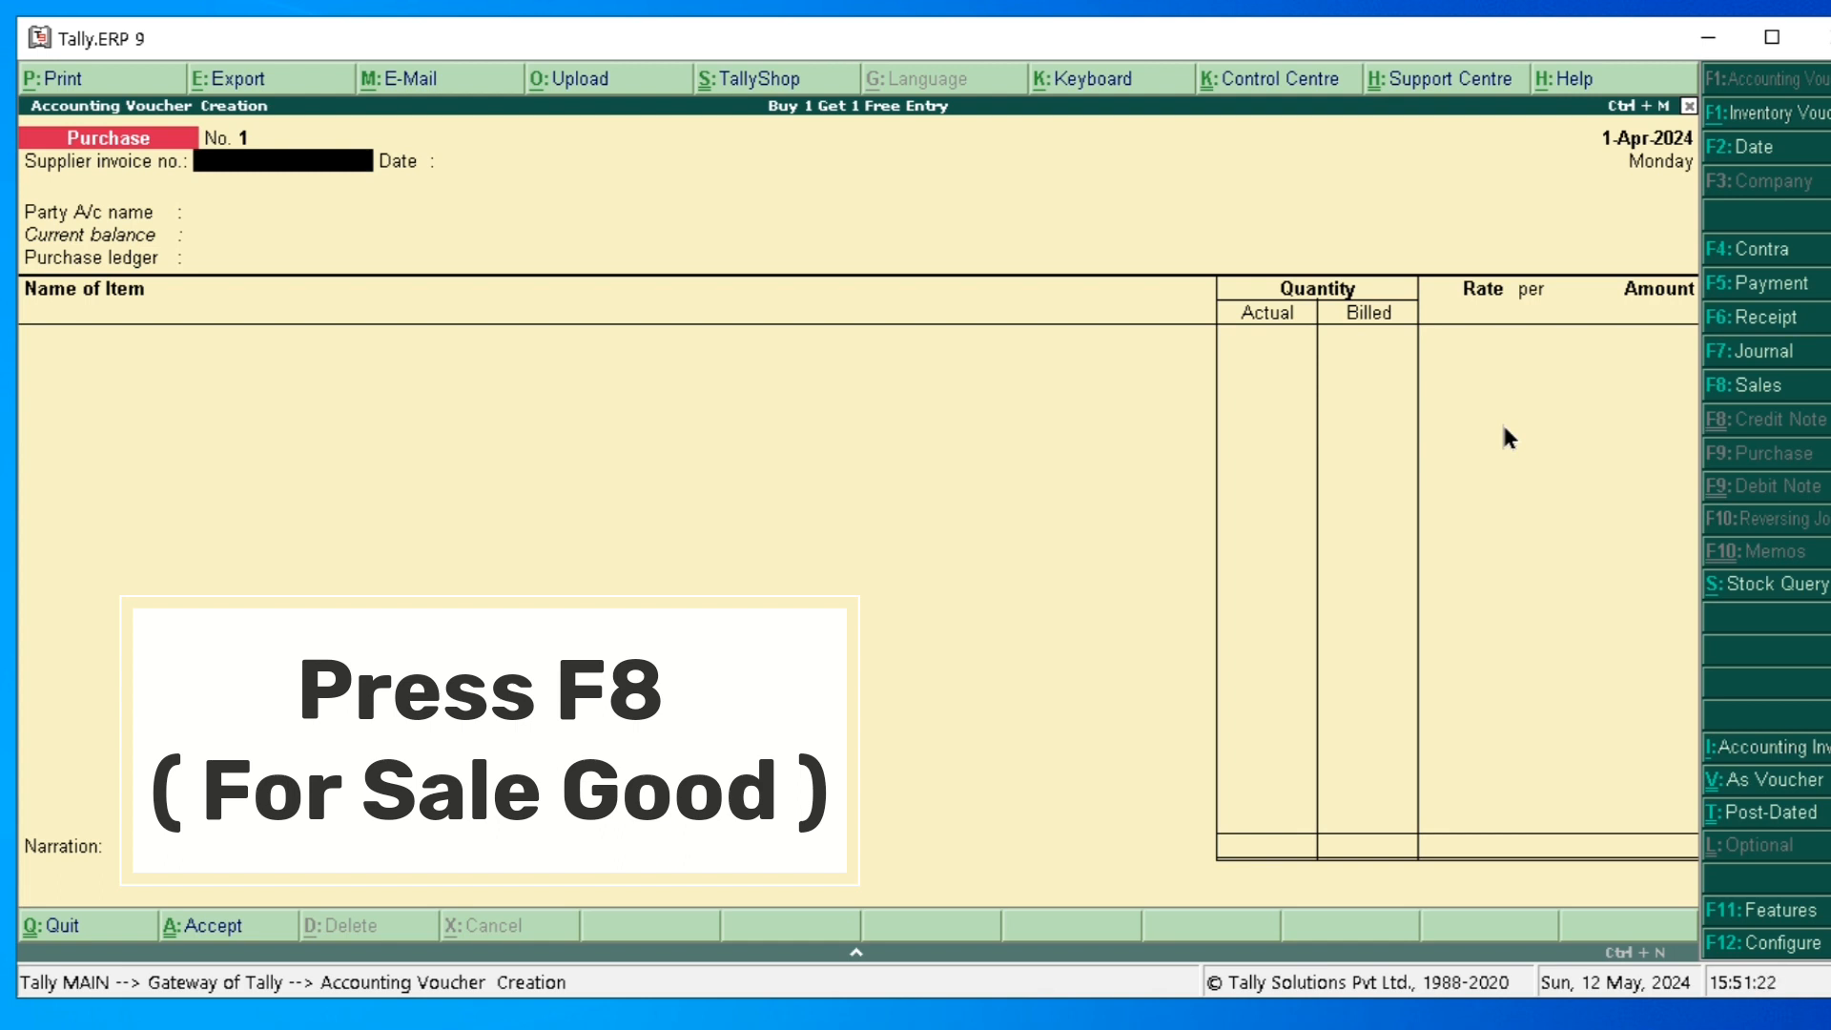
key(F8)
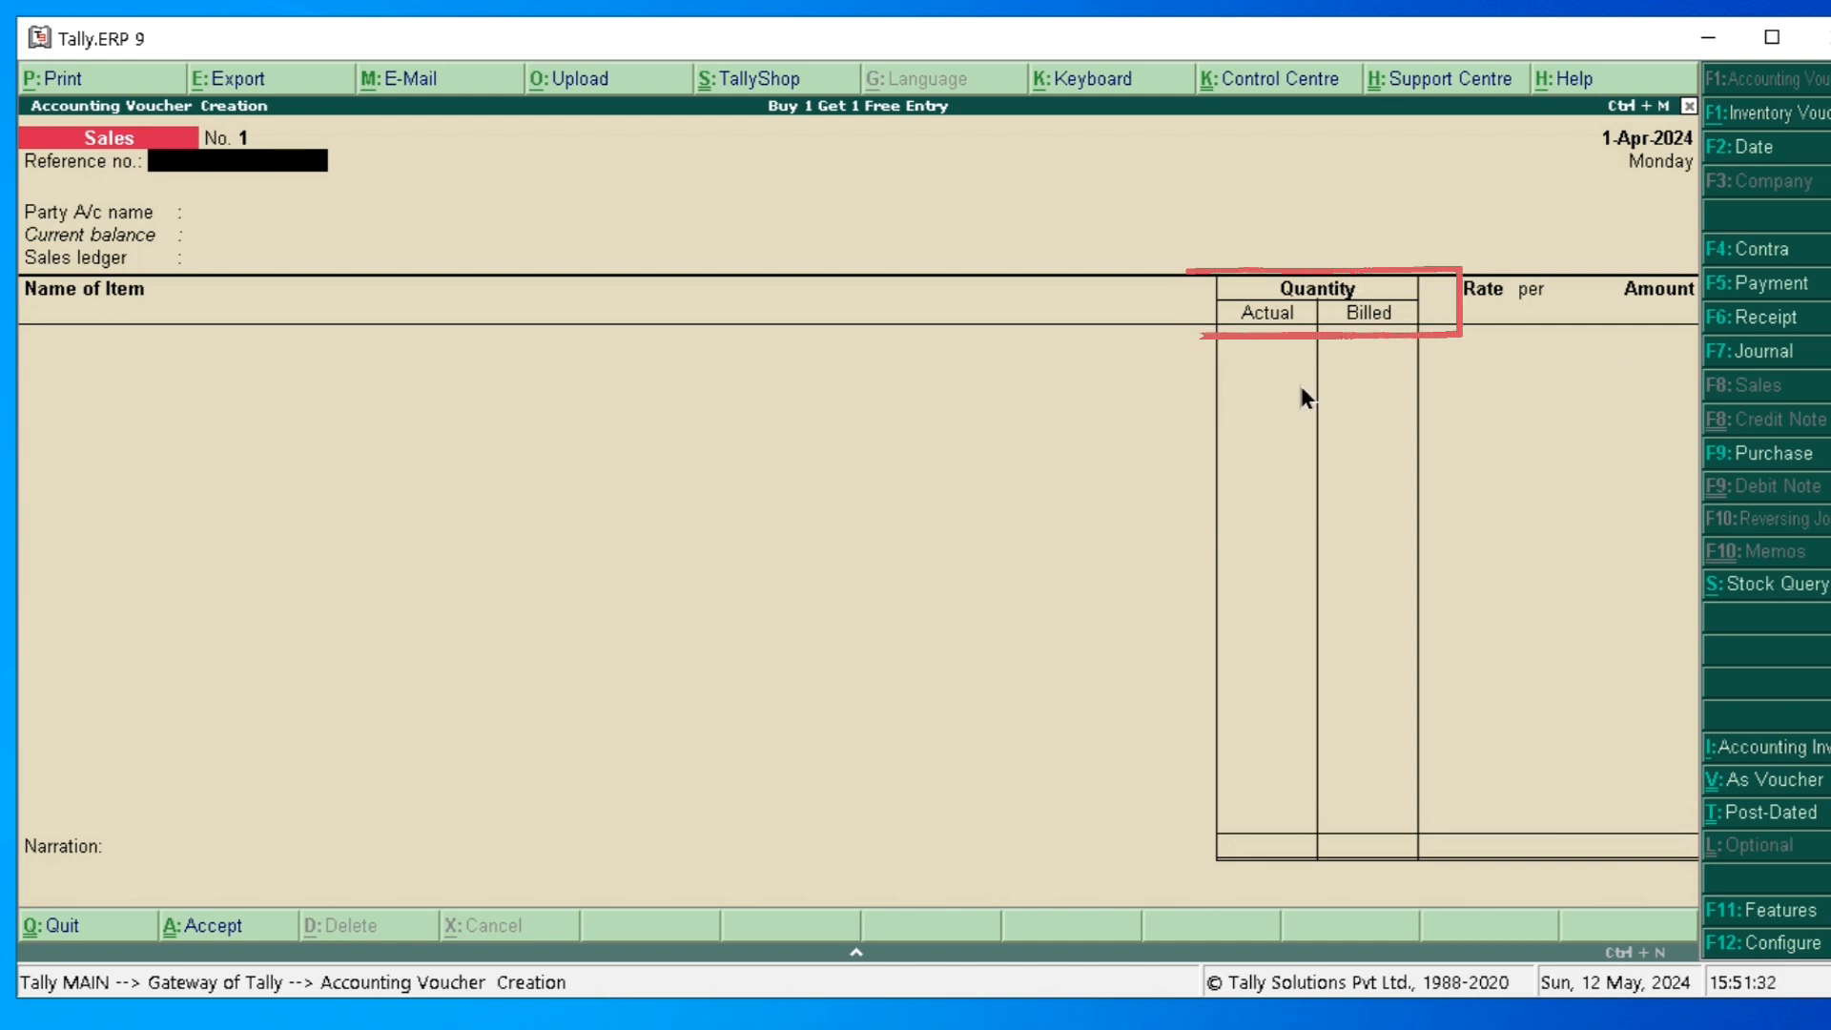
key(XF86MonBrightnessDown)
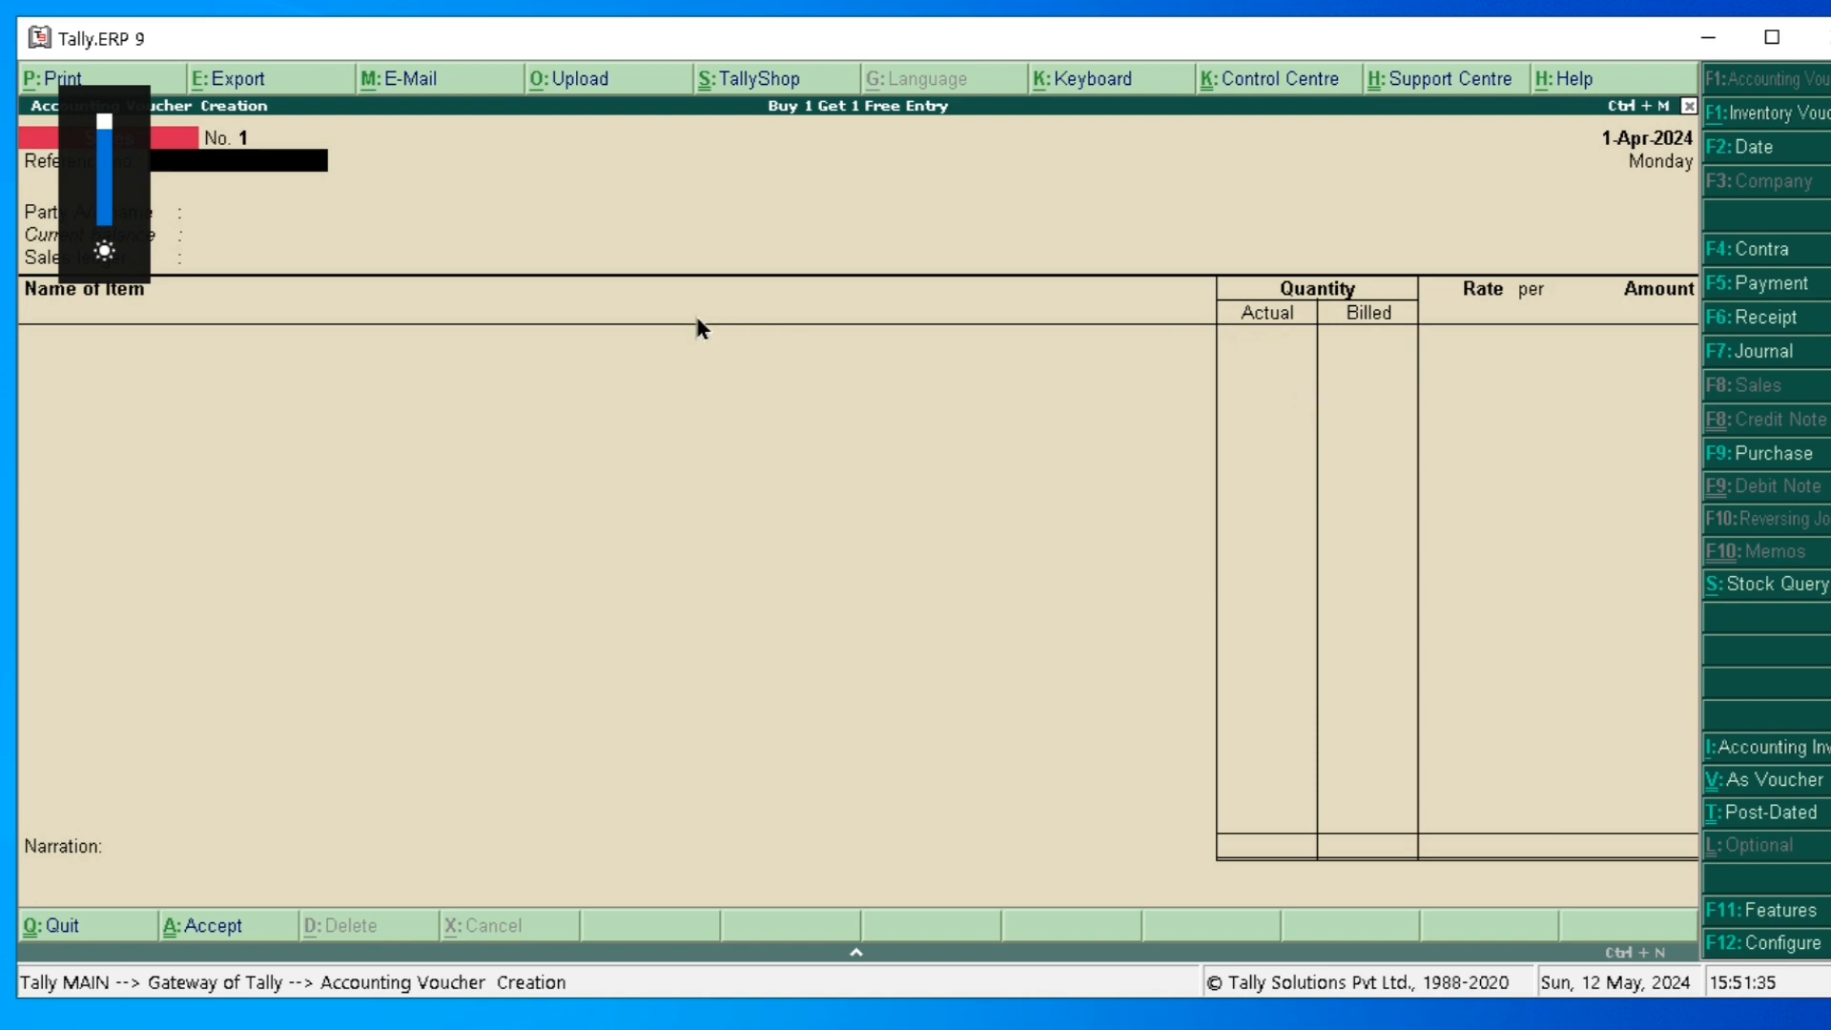
- Choose the customer's ledger as the party account, leaving the reference number and despatch details blank
key(Return)
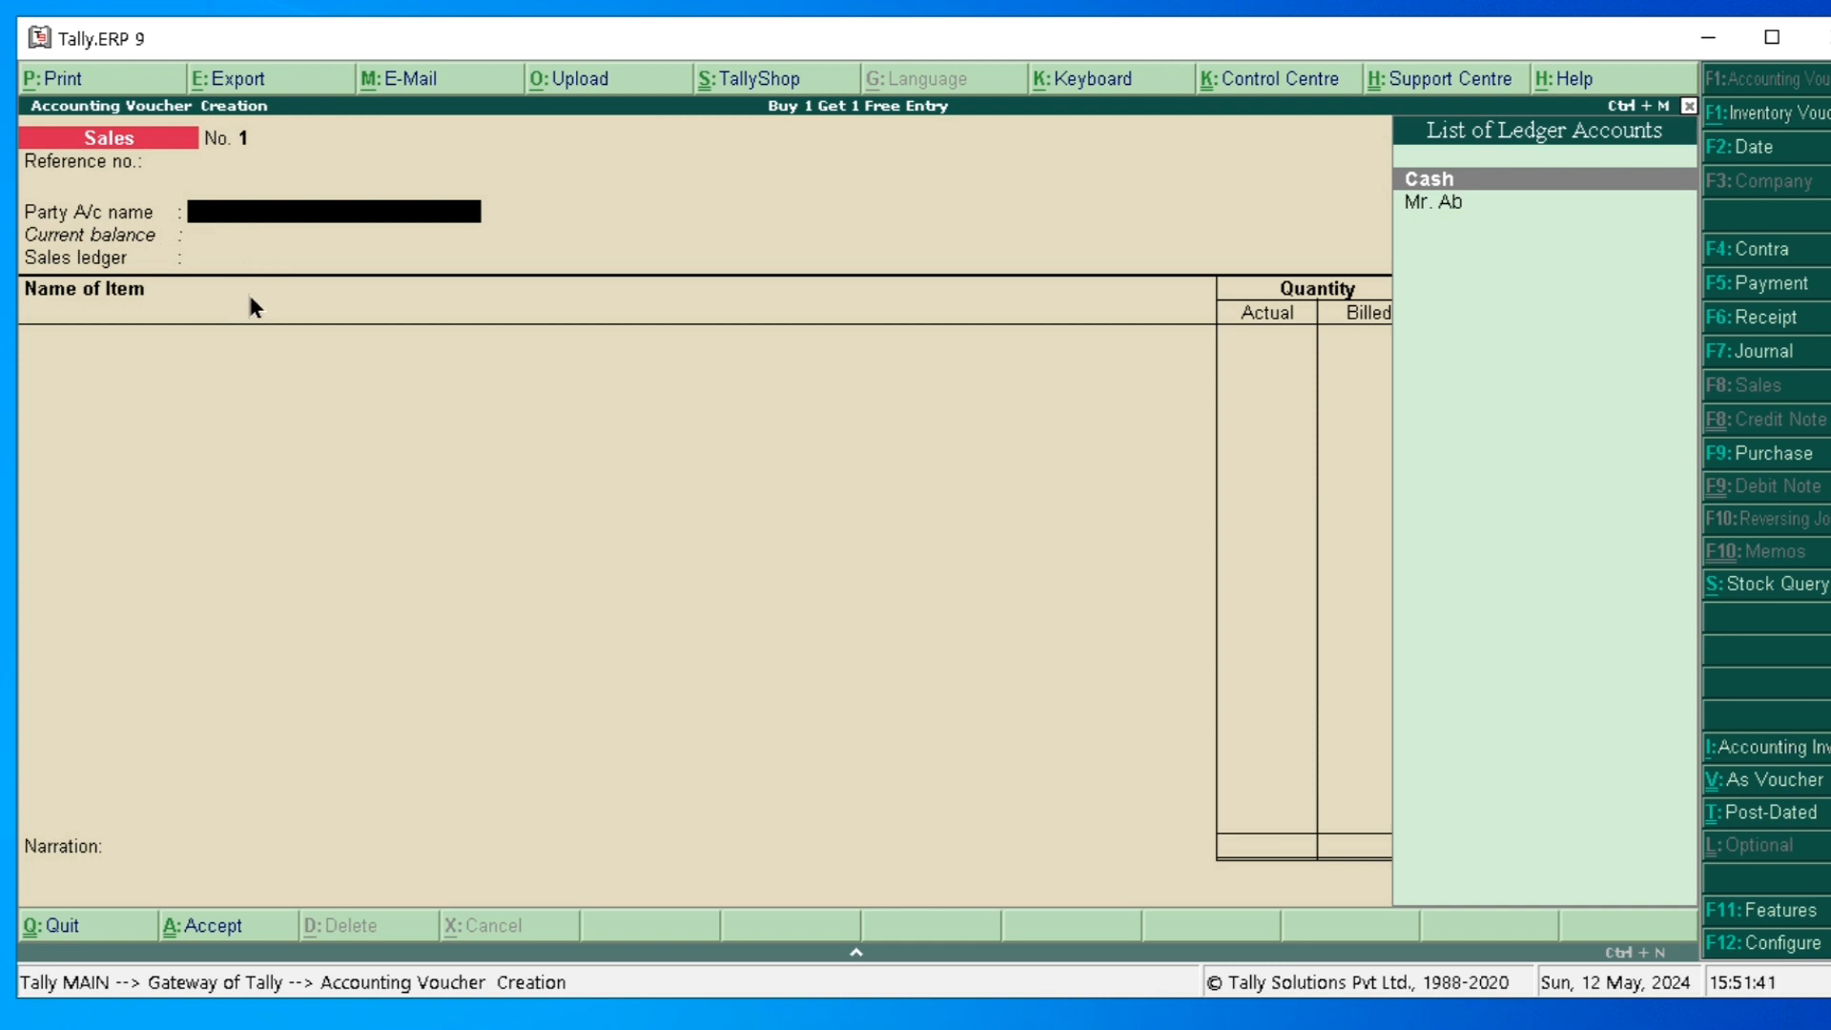
key(Down)
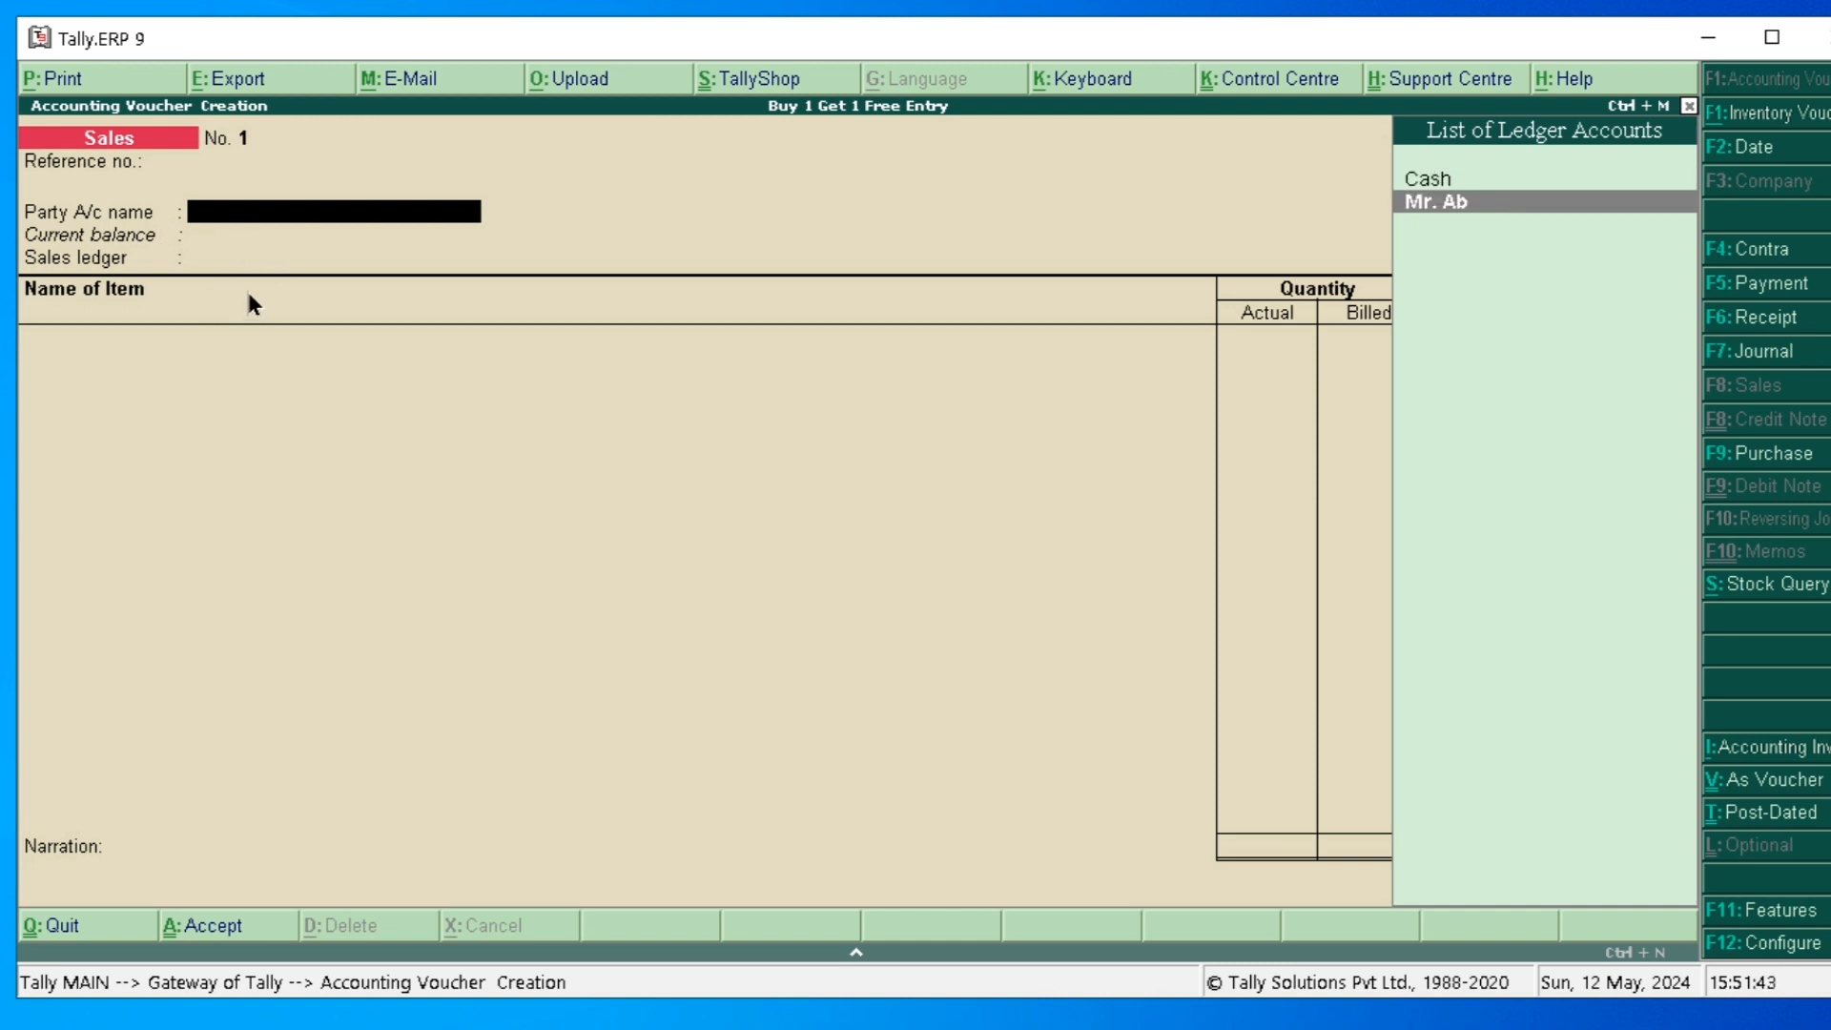
key(Return)
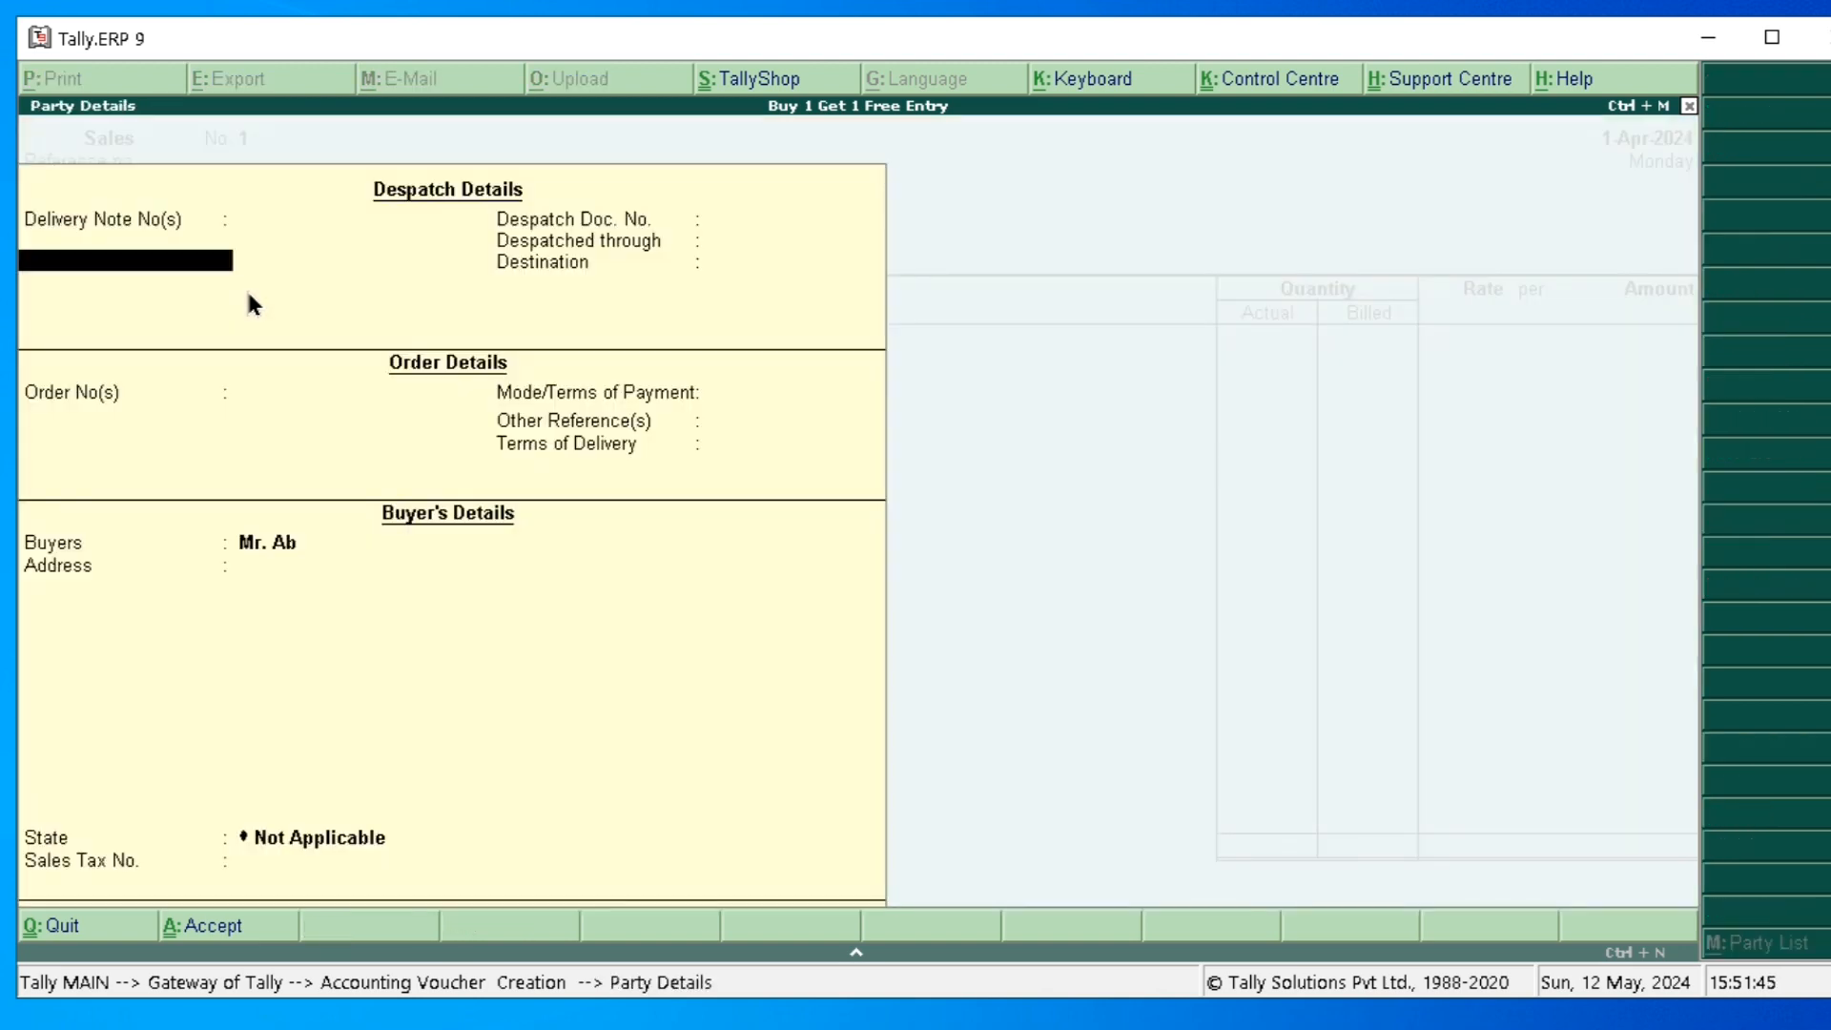
key(Return)
key(Return)
key(Return)
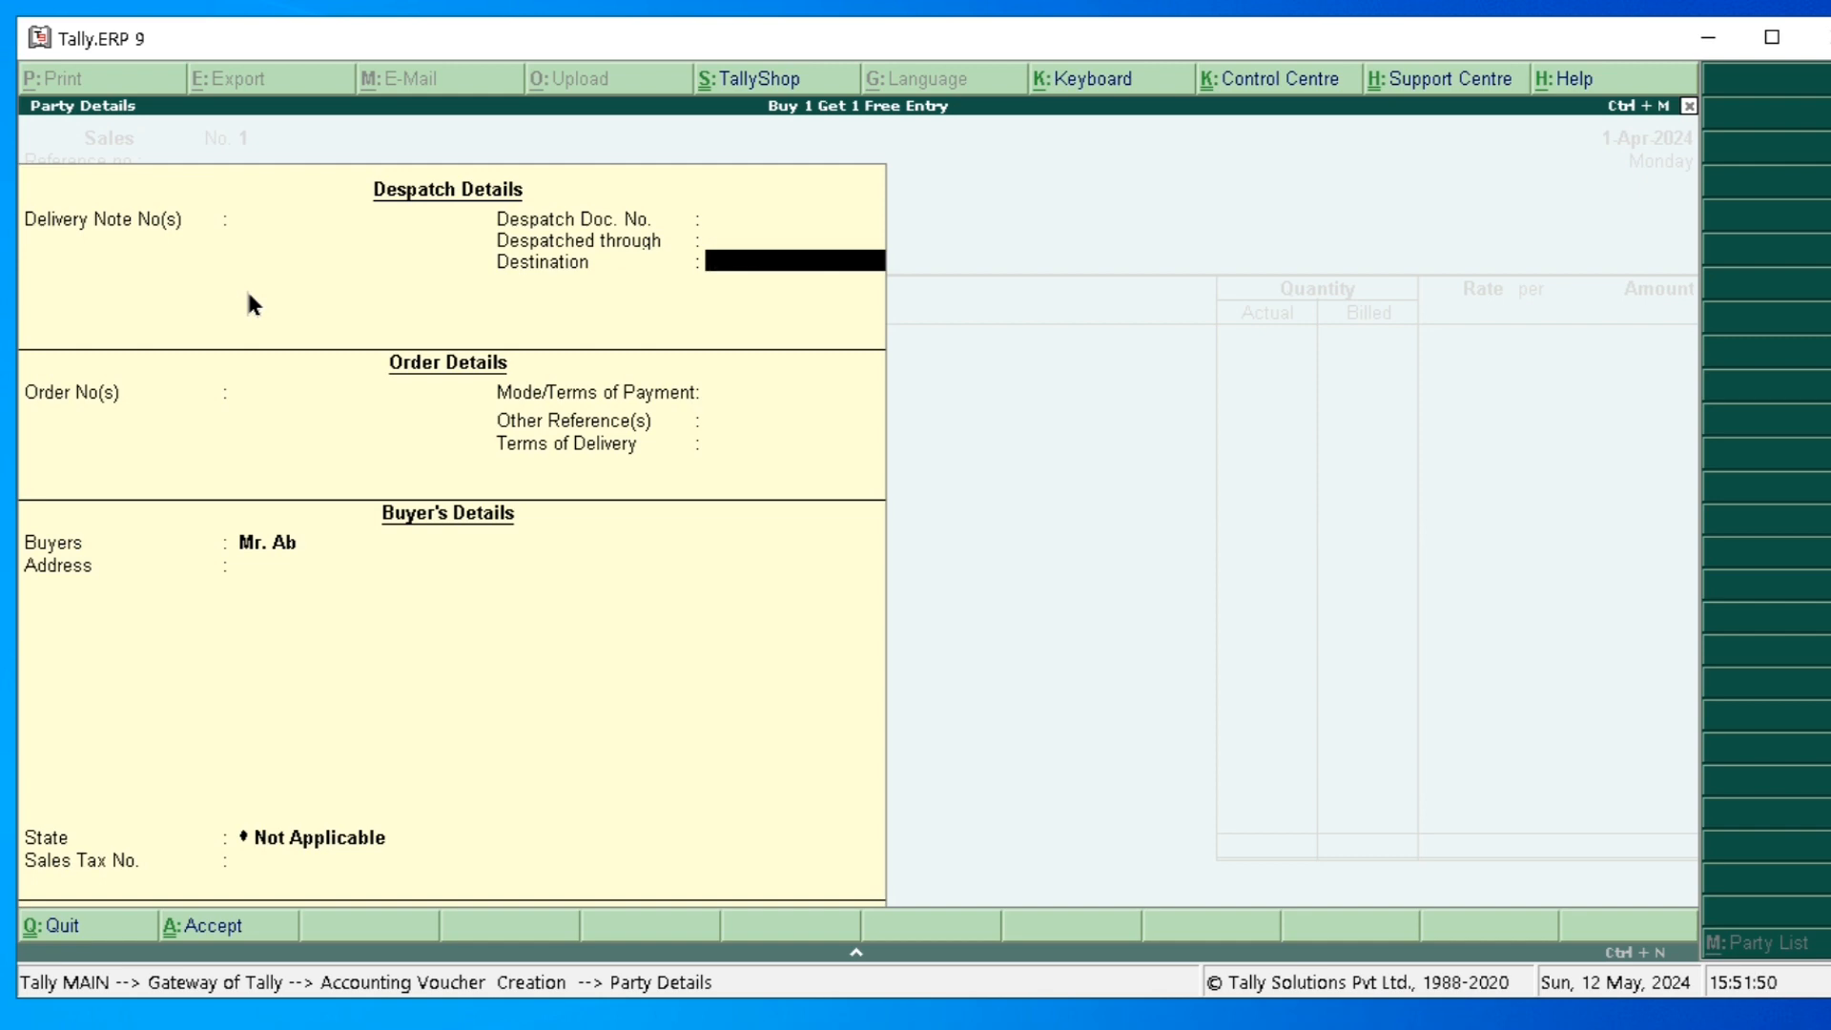
key(Return)
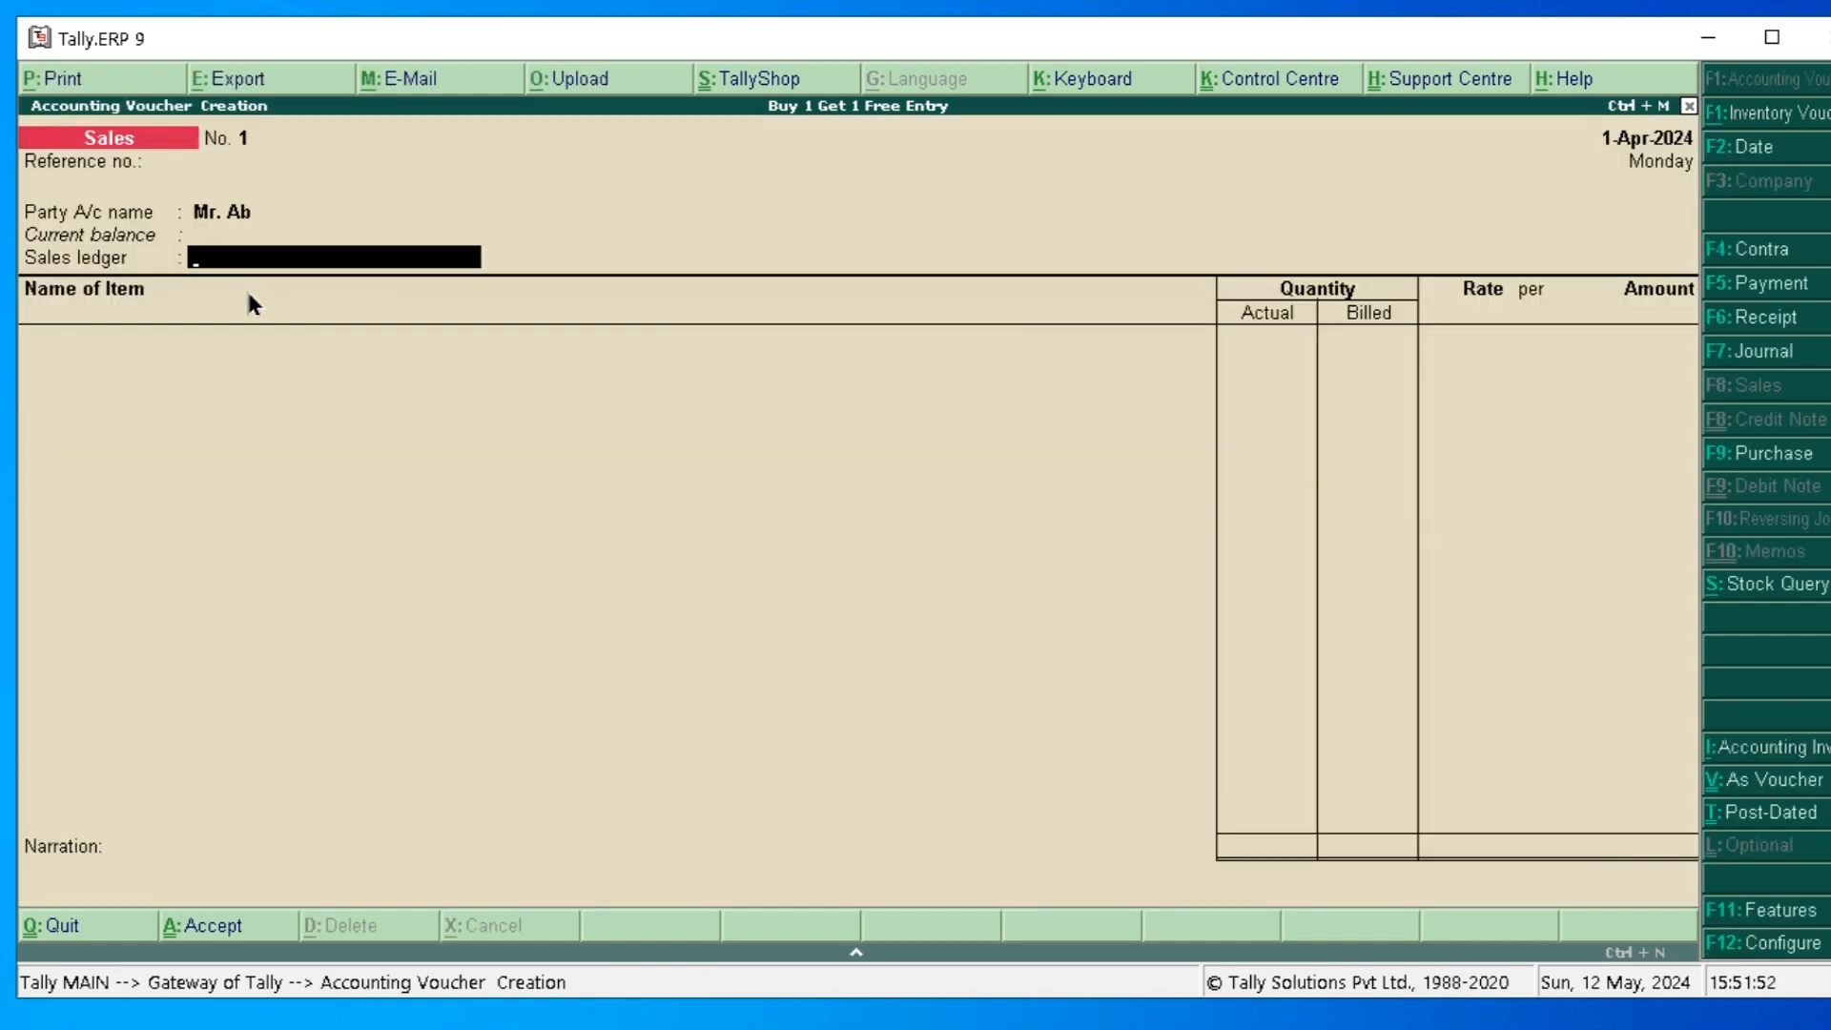
- Create a ledger named Sales under Sales Accounts and use it as the voucher's sales ledger
key(alt+c)
text(Sales)
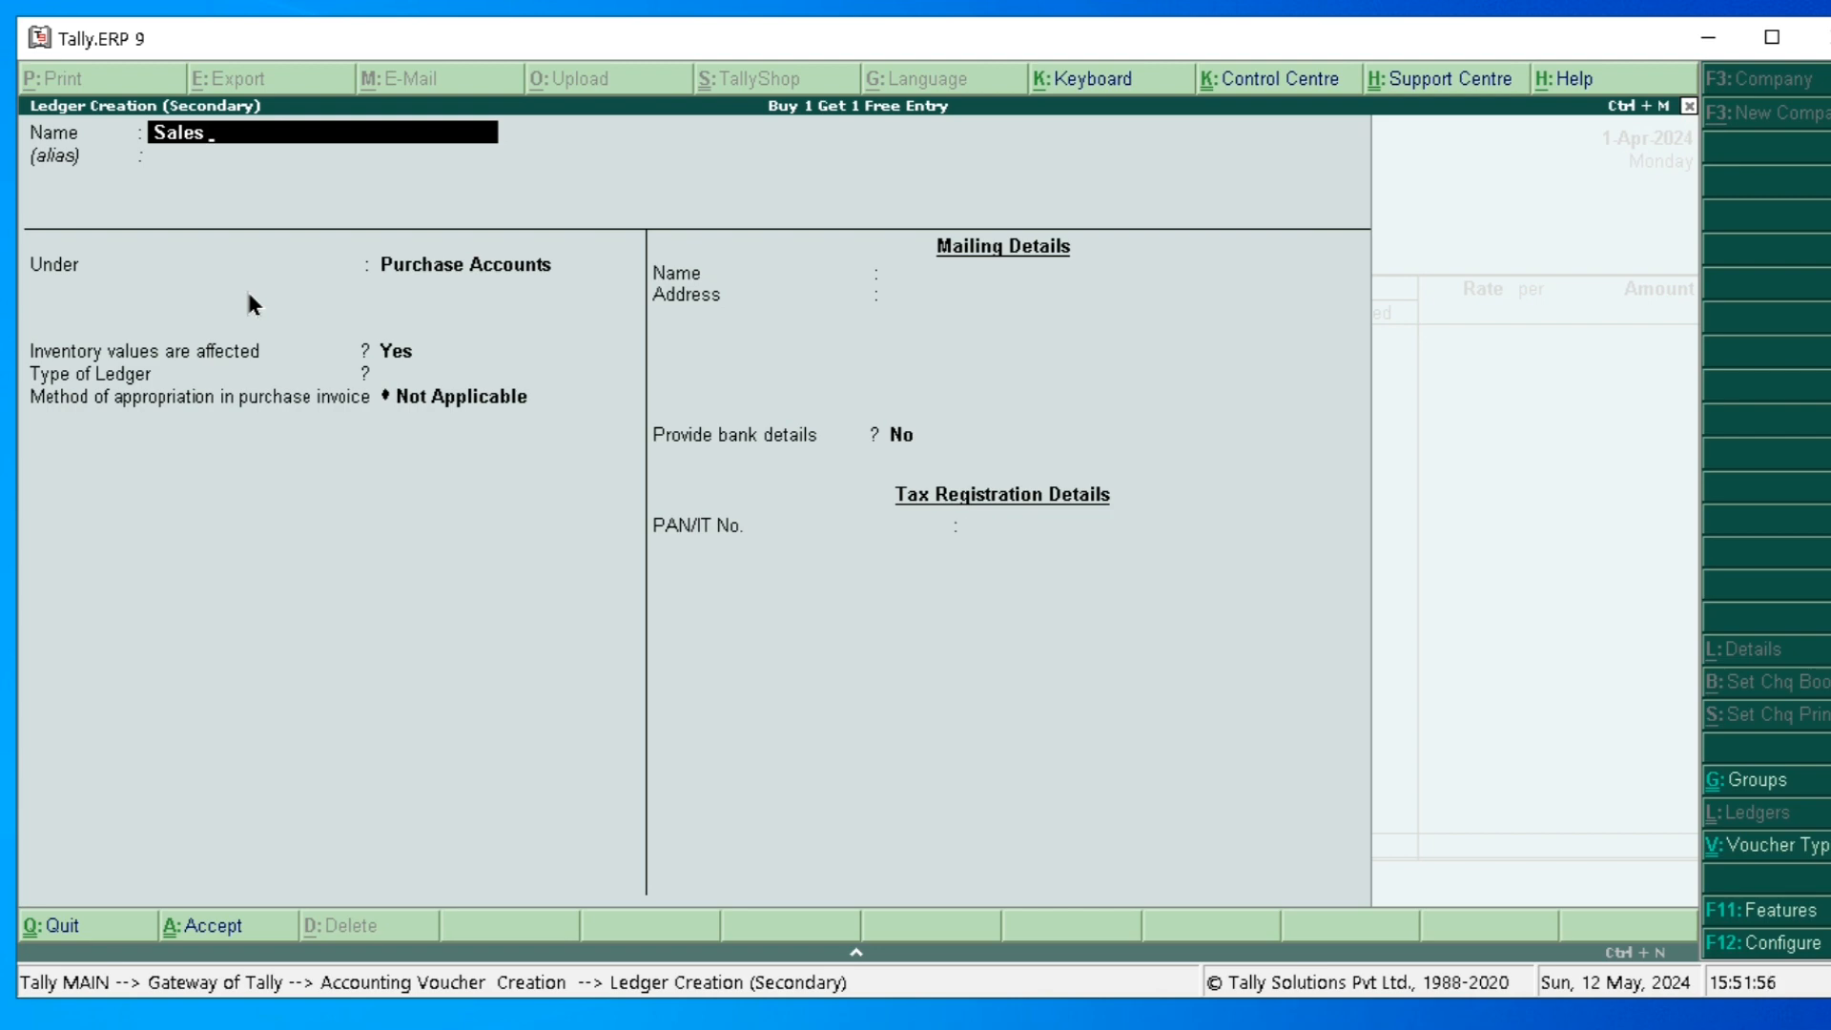
key(Return)
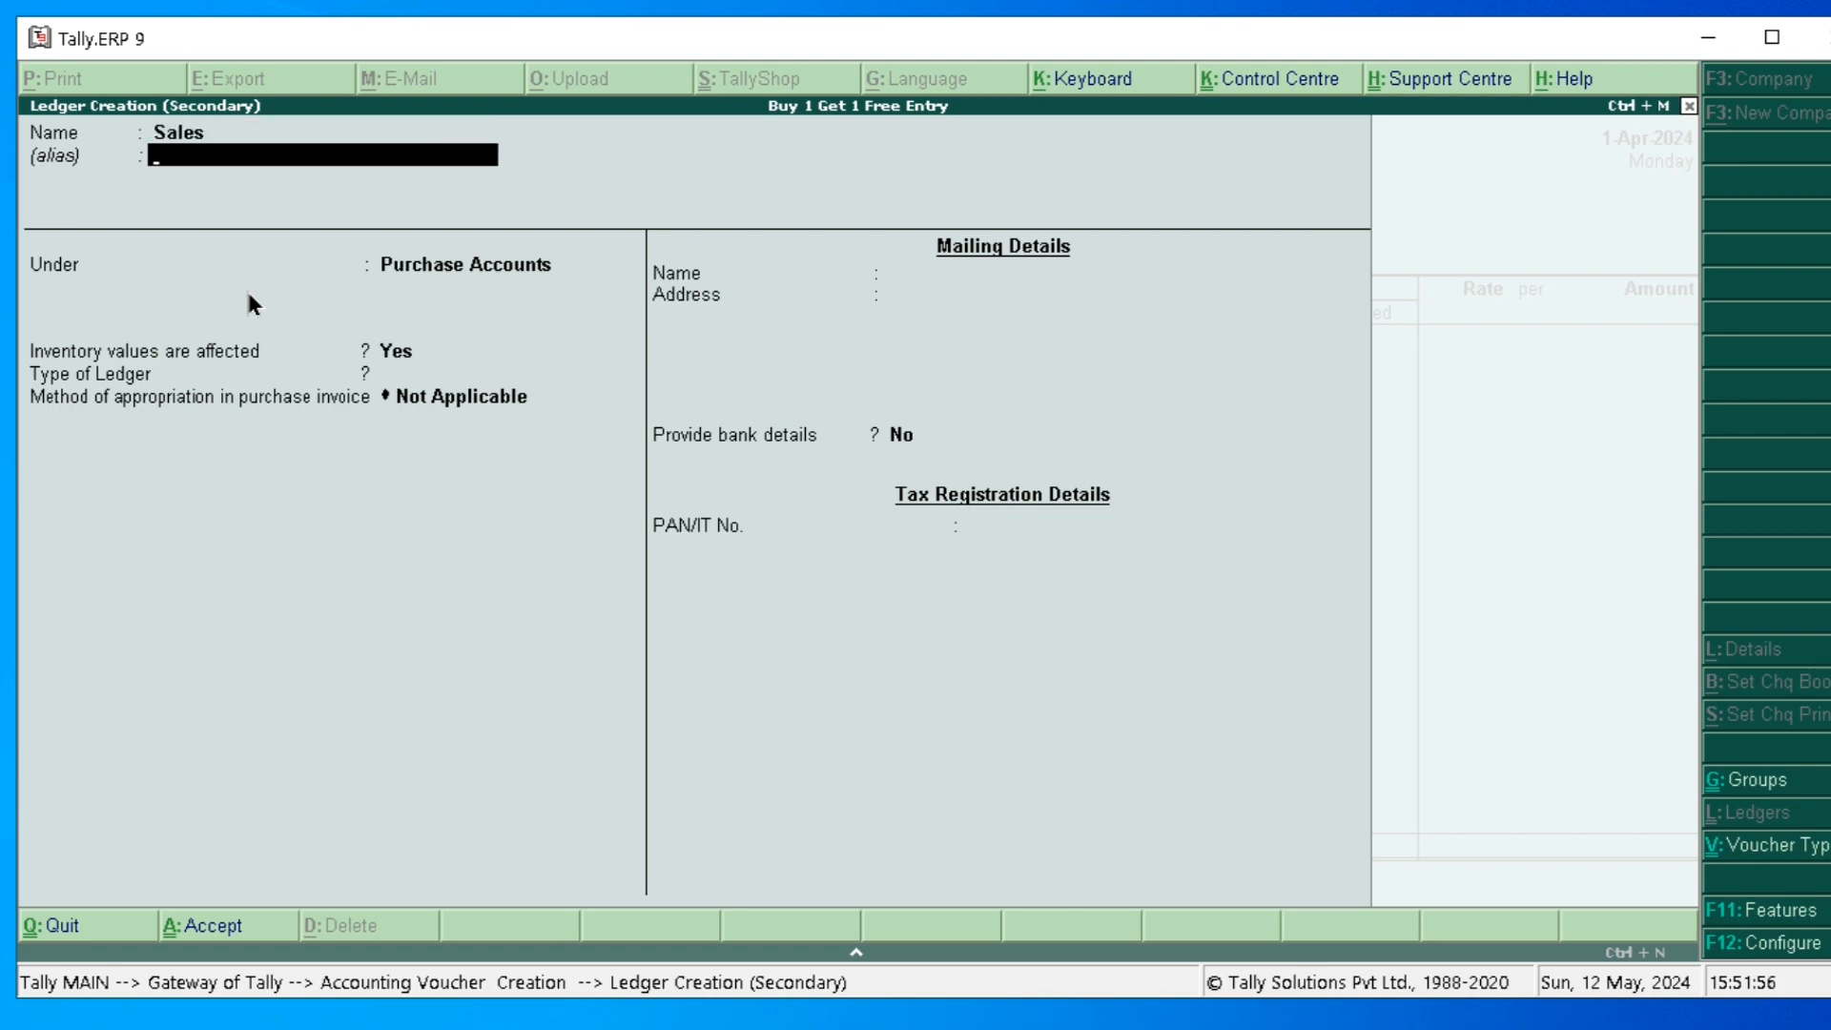
key(Return)
text(Sa)
key(Return)
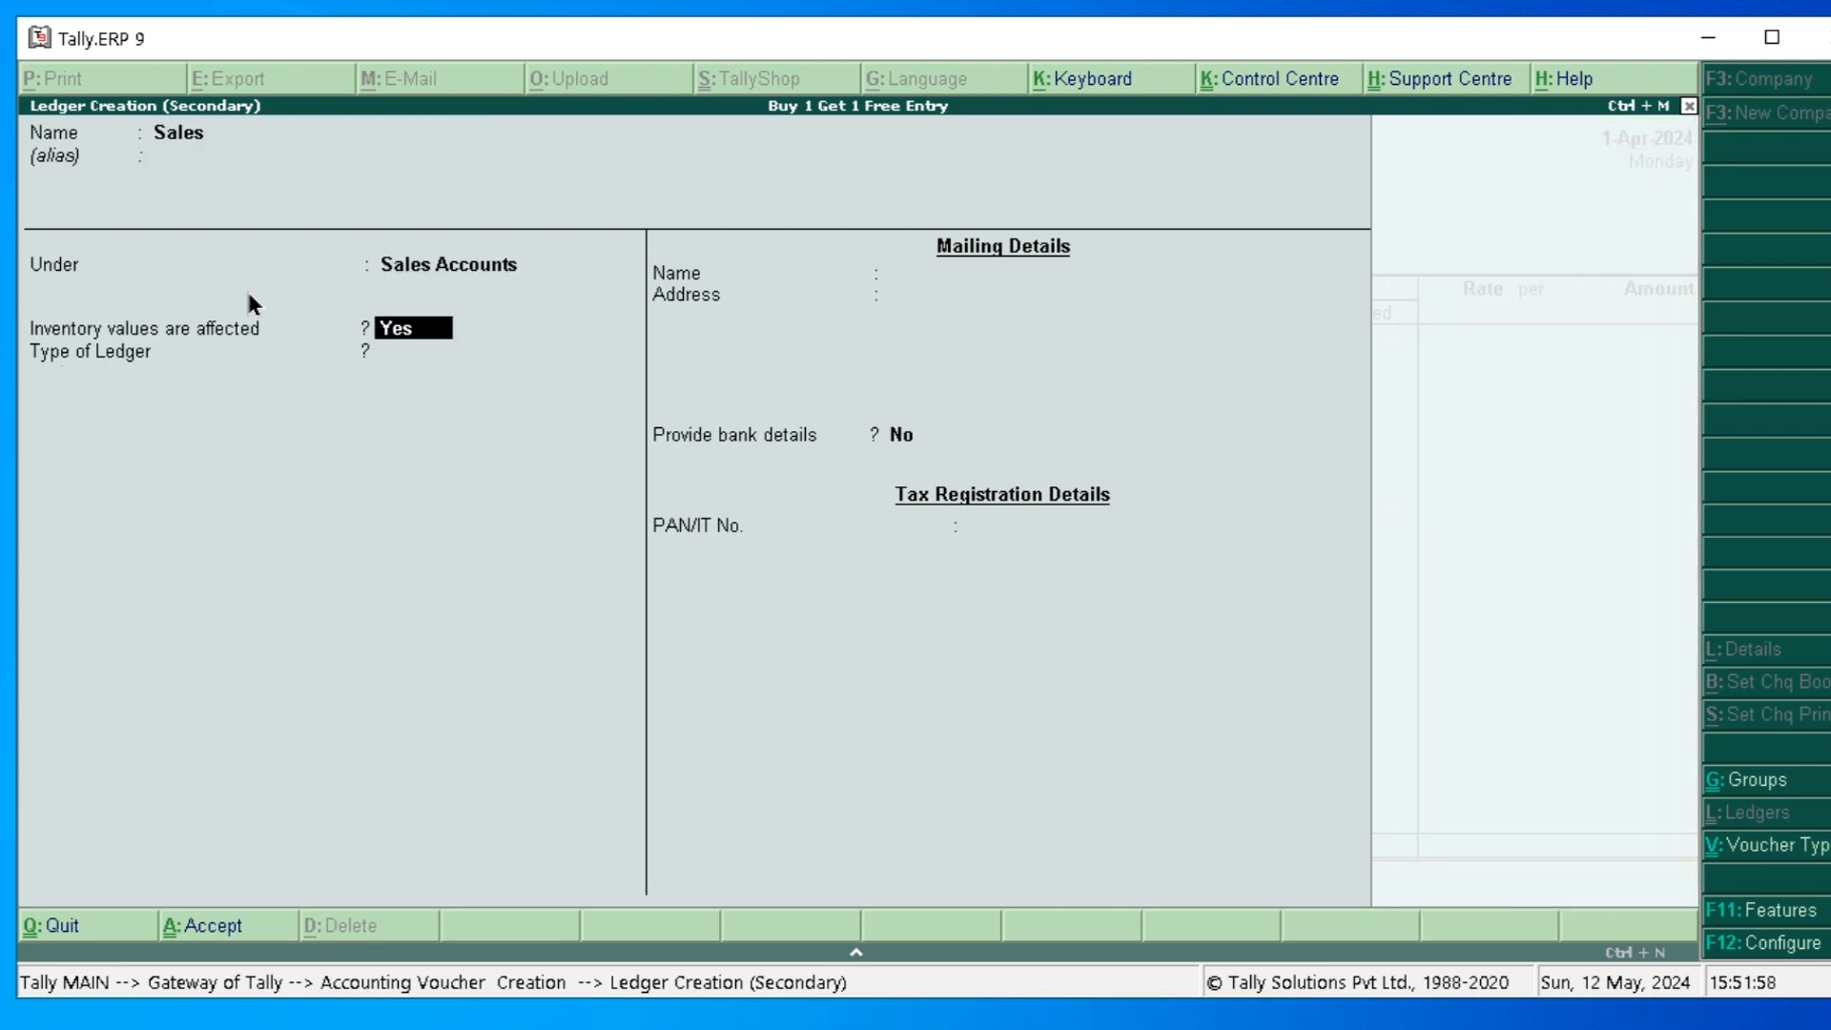
key(ctrl+a)
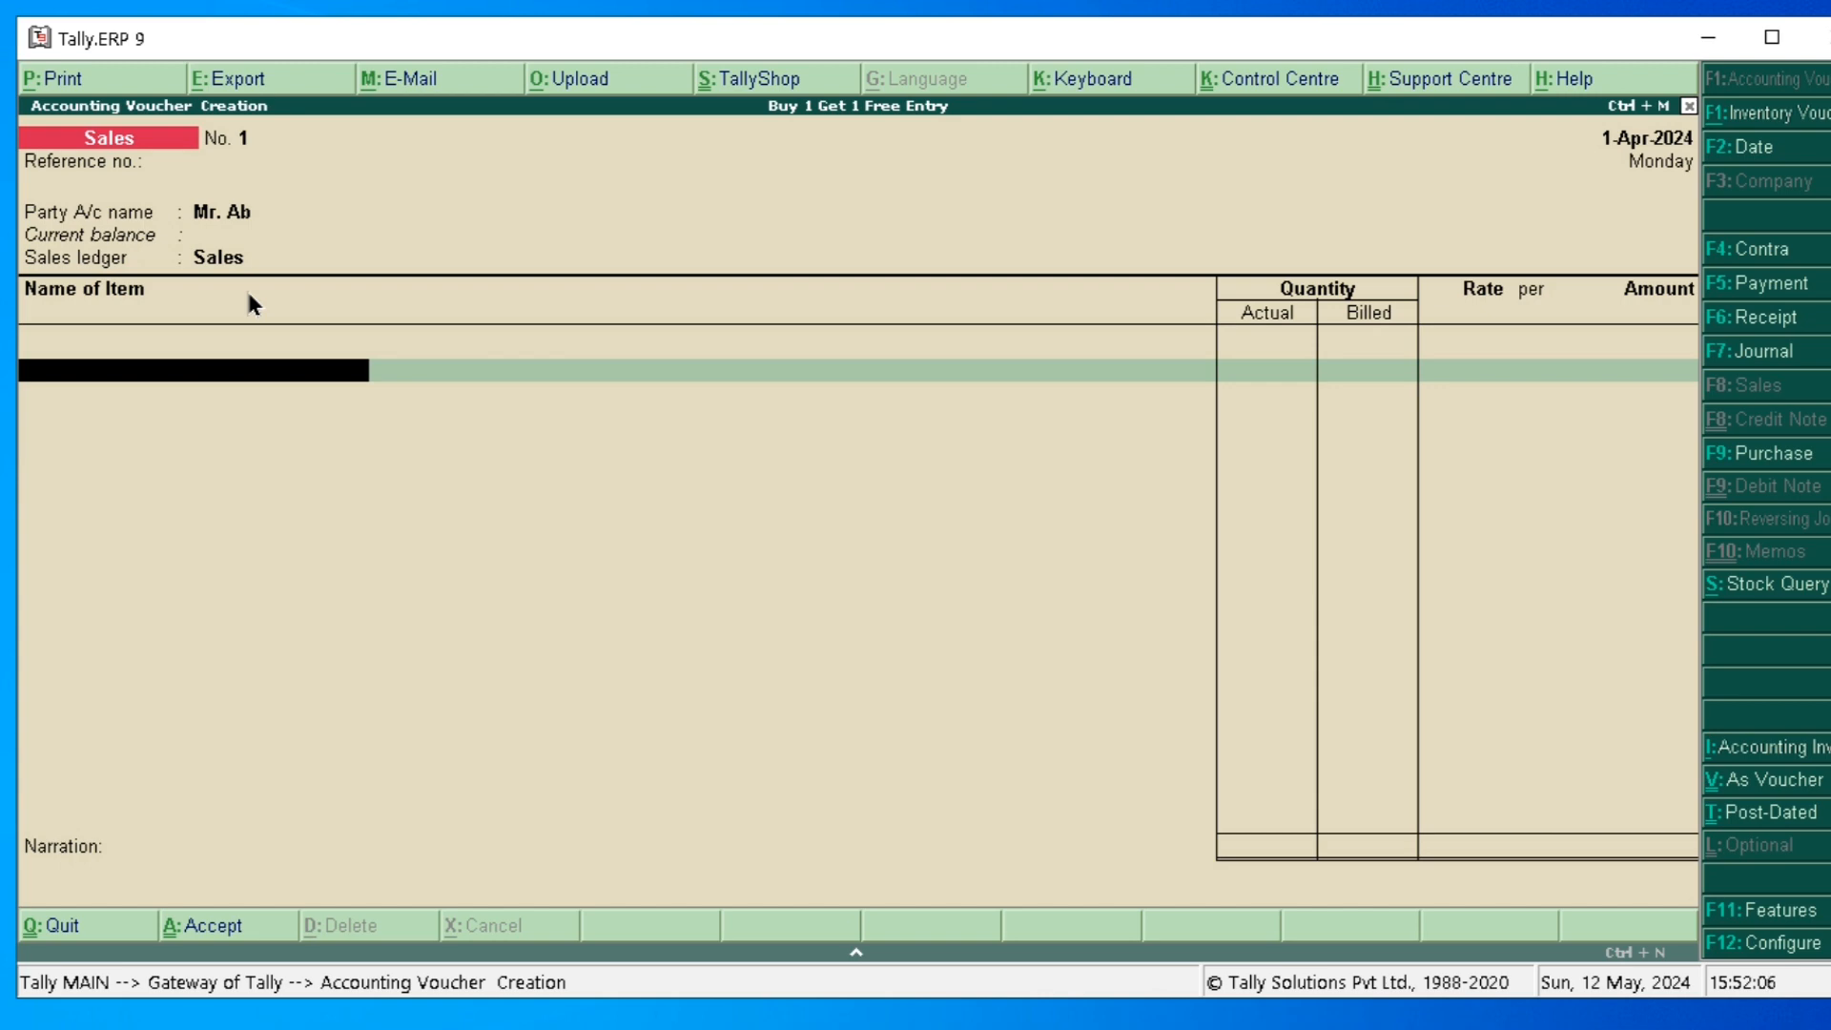
- Add the stock item Jeans(Denim) with an actual quantity of 3 pcs and a billed quantity of 2 pcs
key(space)
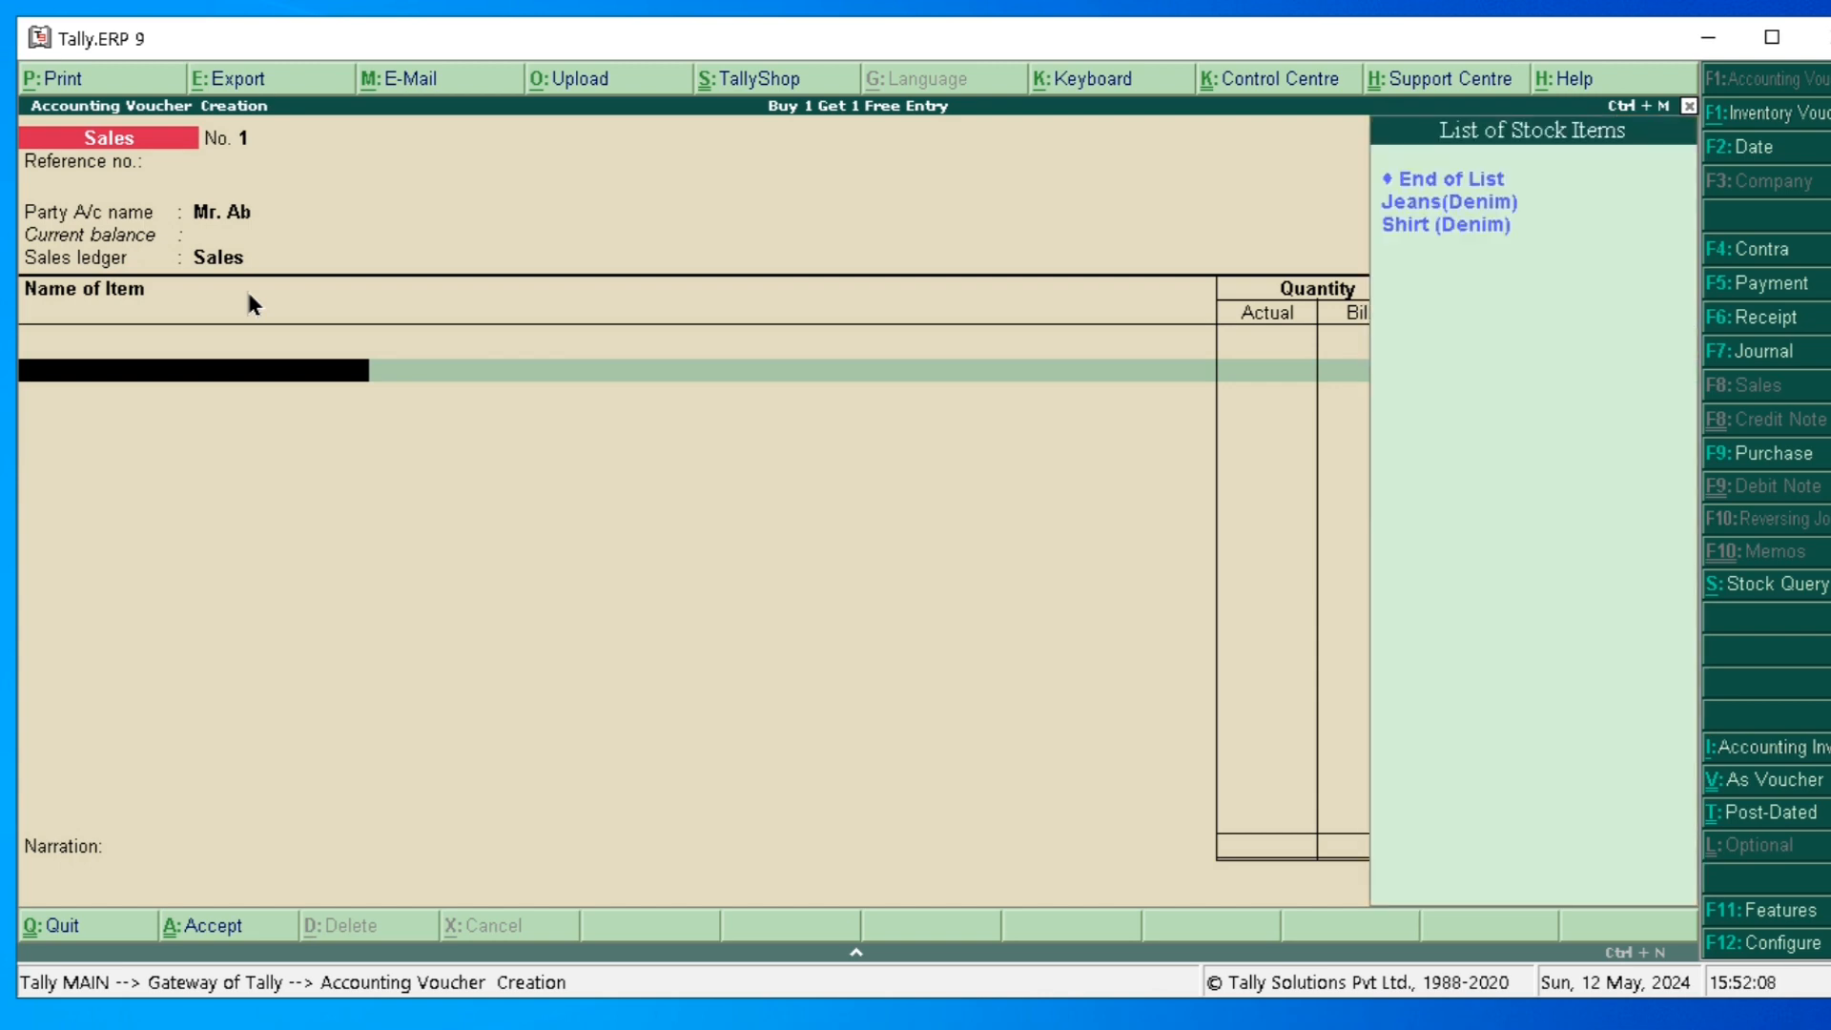
key(Down)
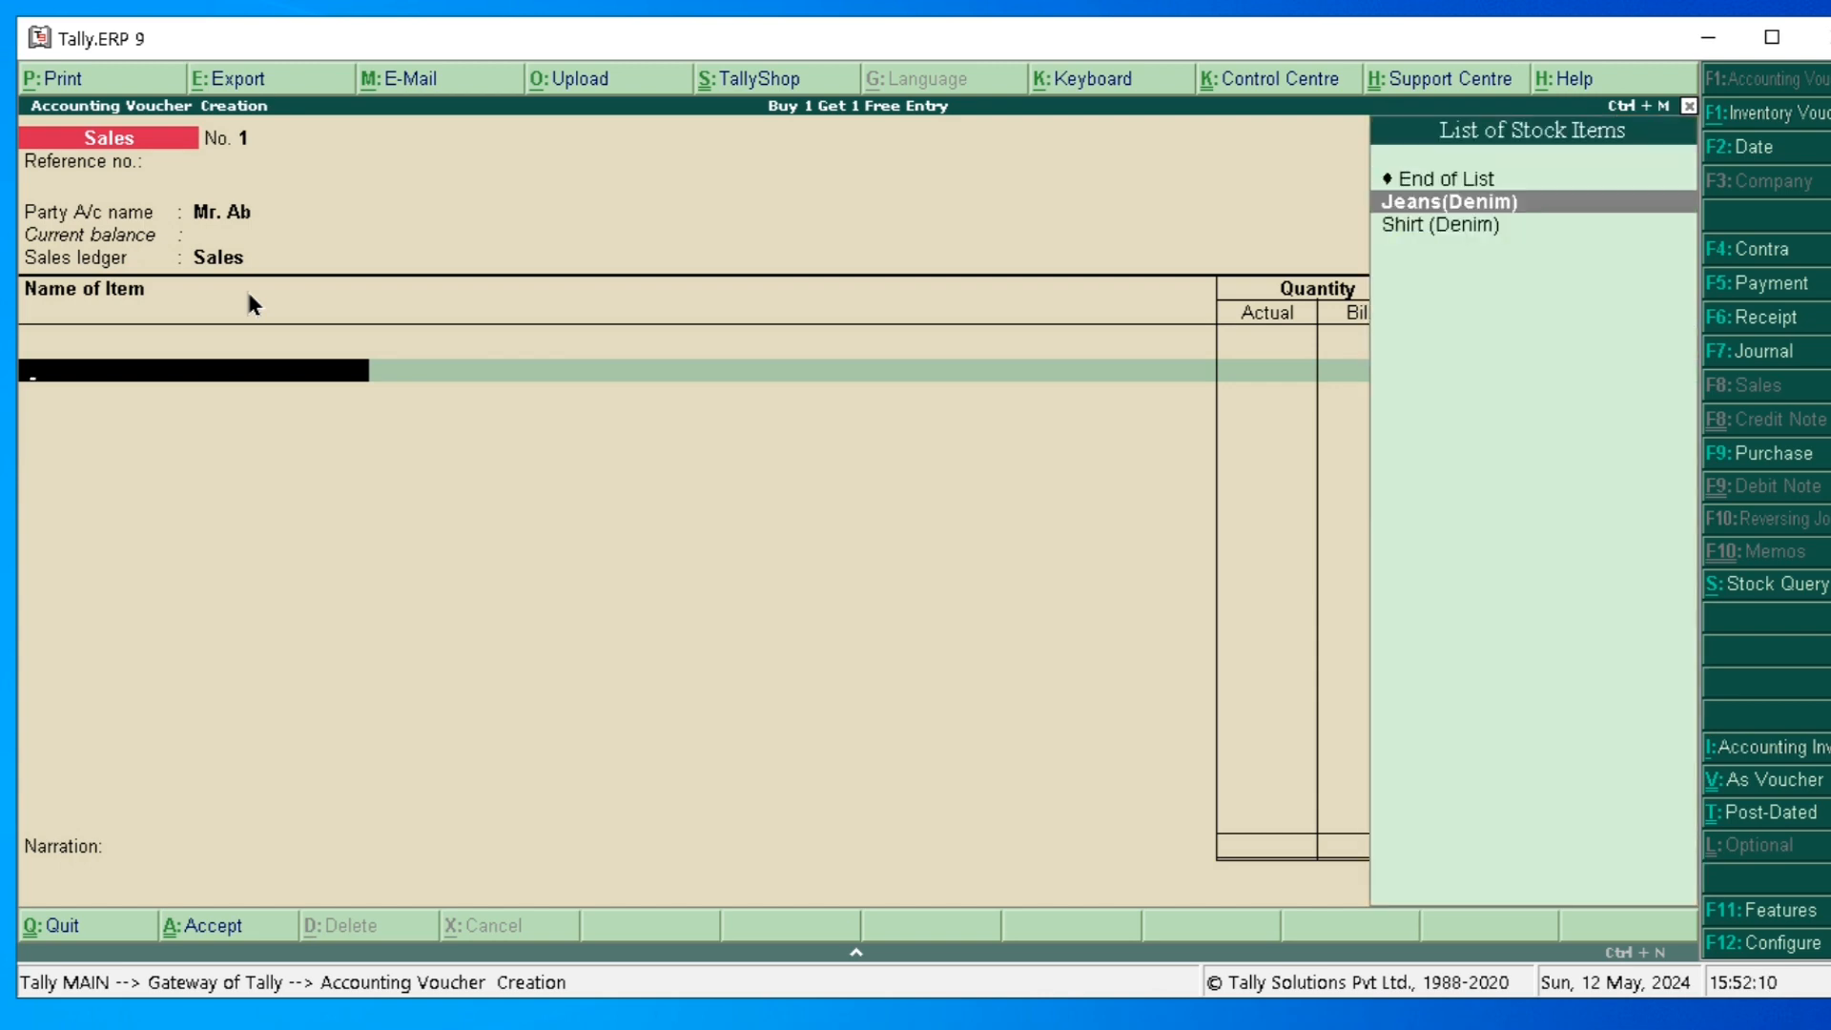
key(Return)
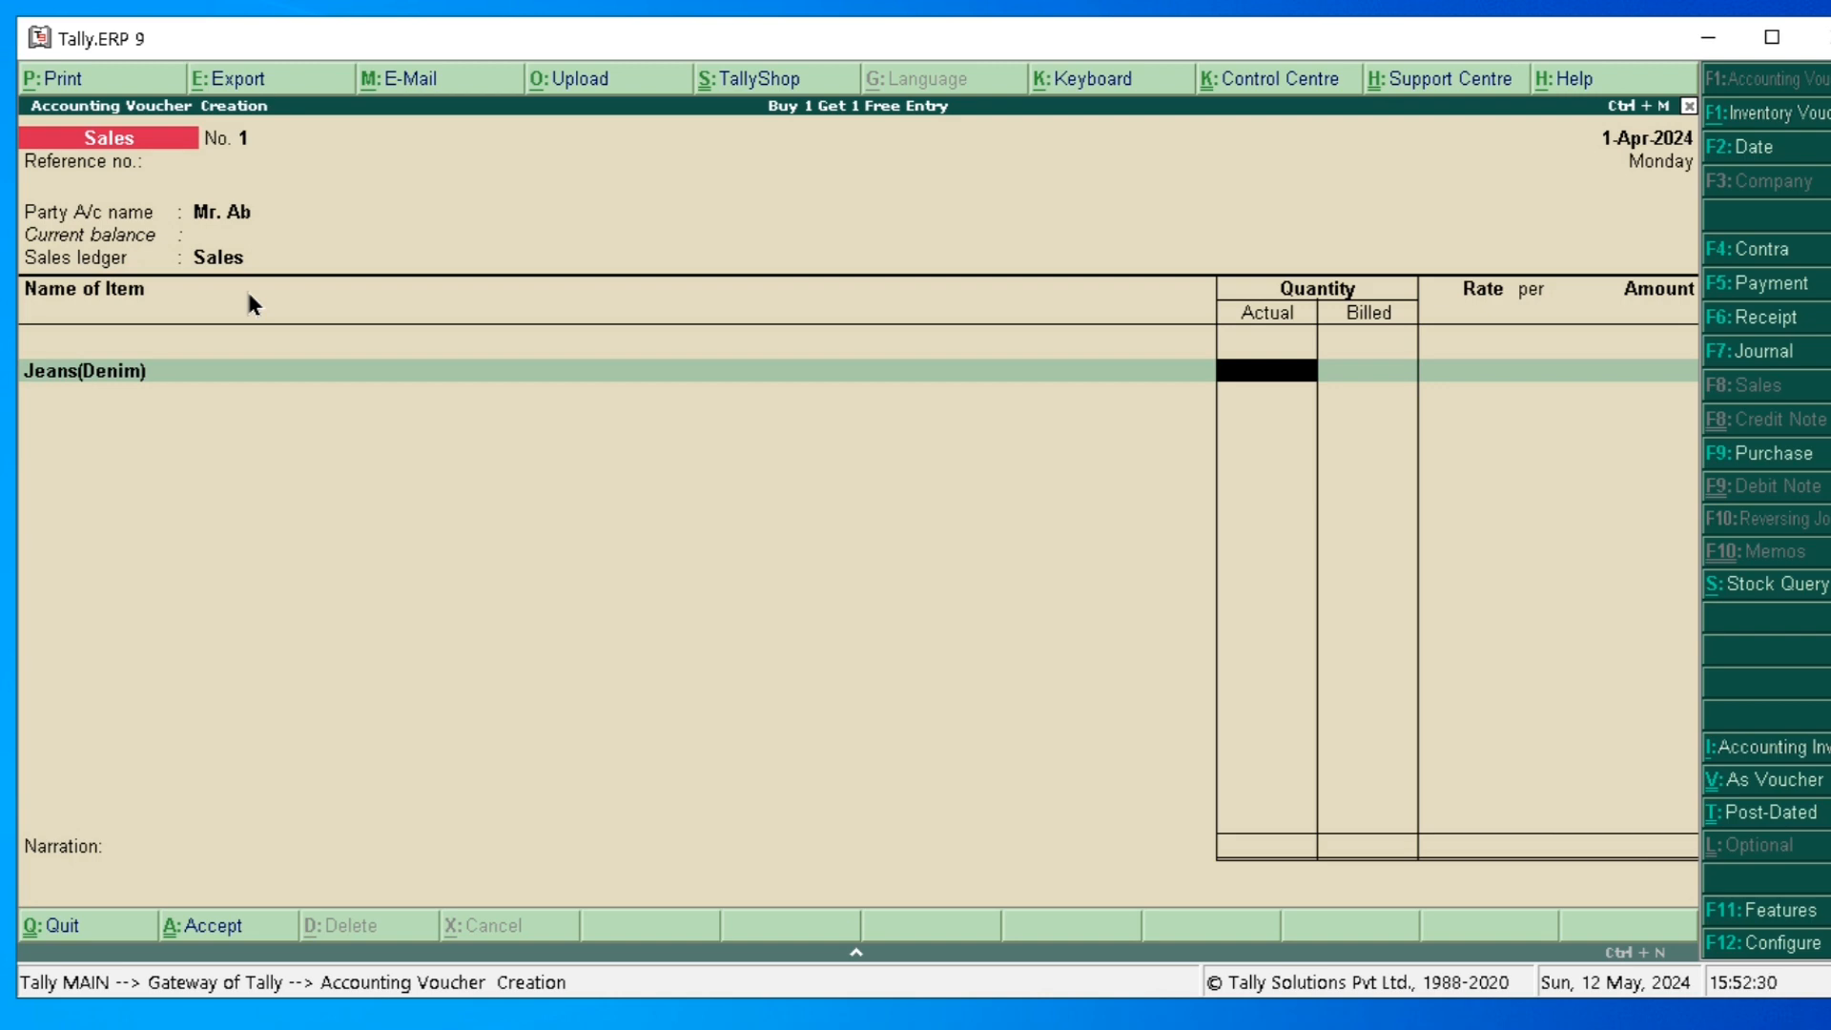
text(3)
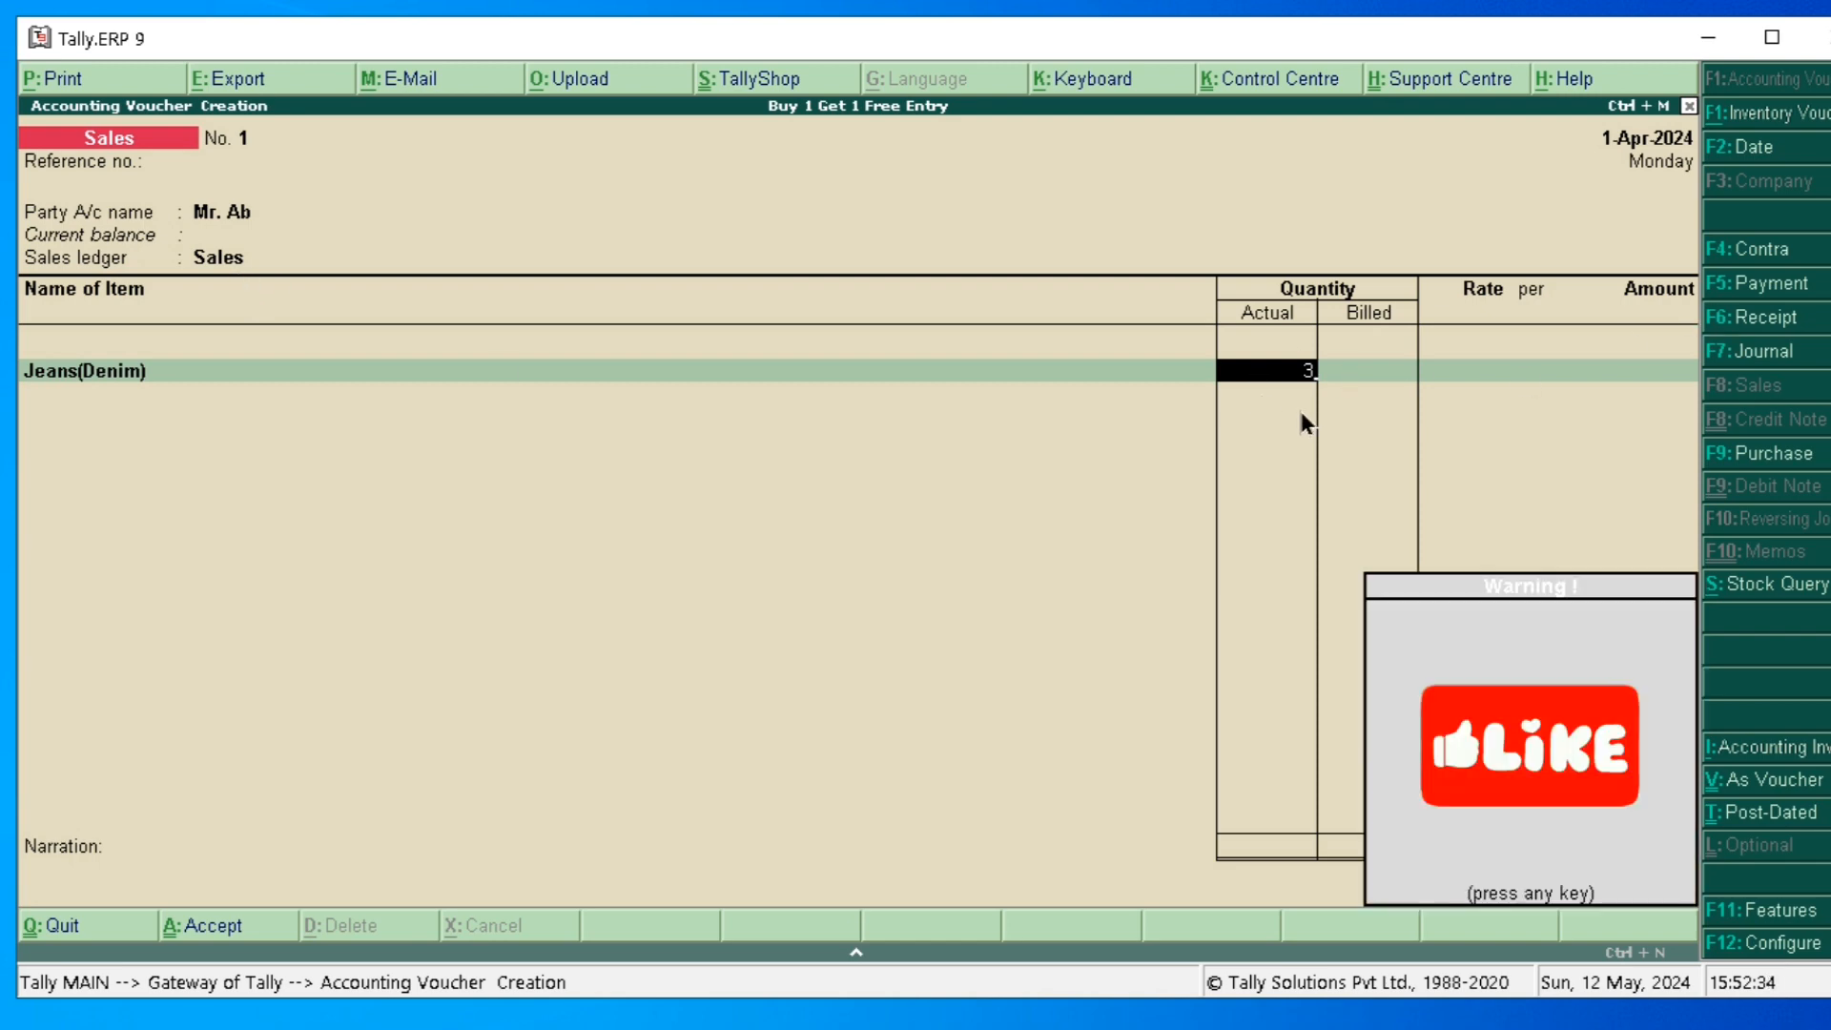
key(Return)
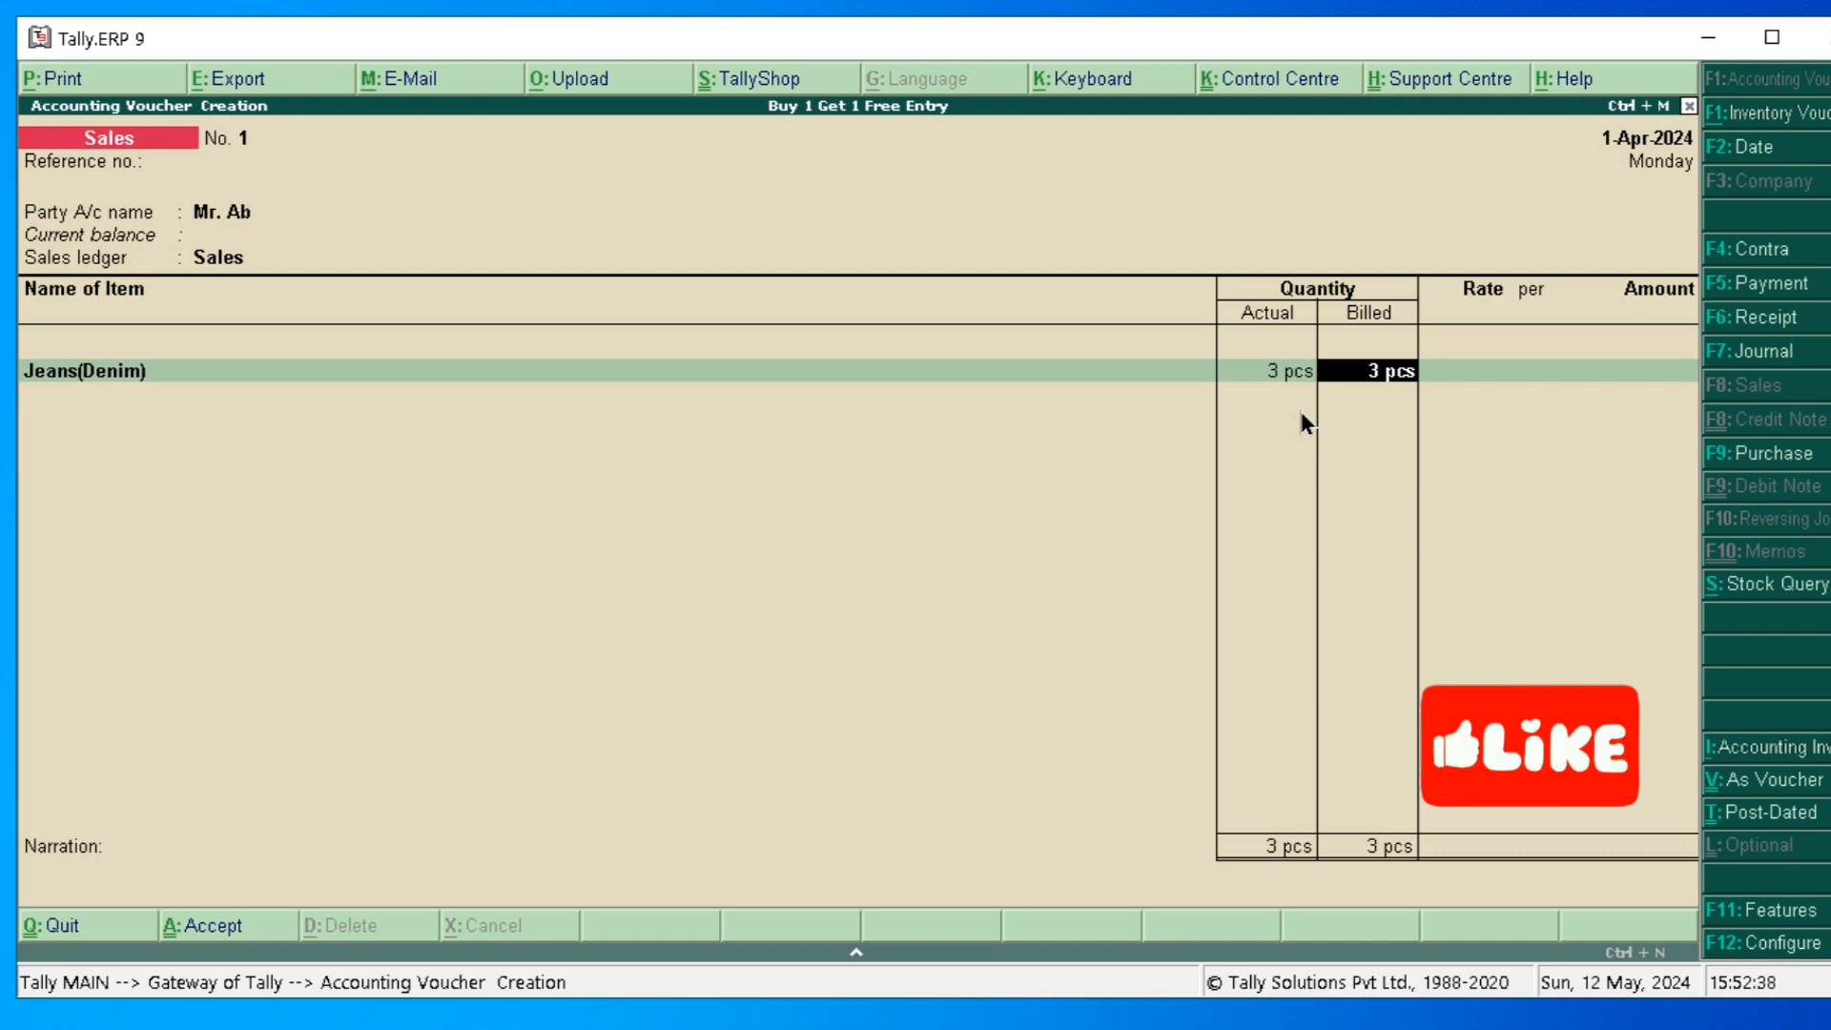
text(2)
key(Return)
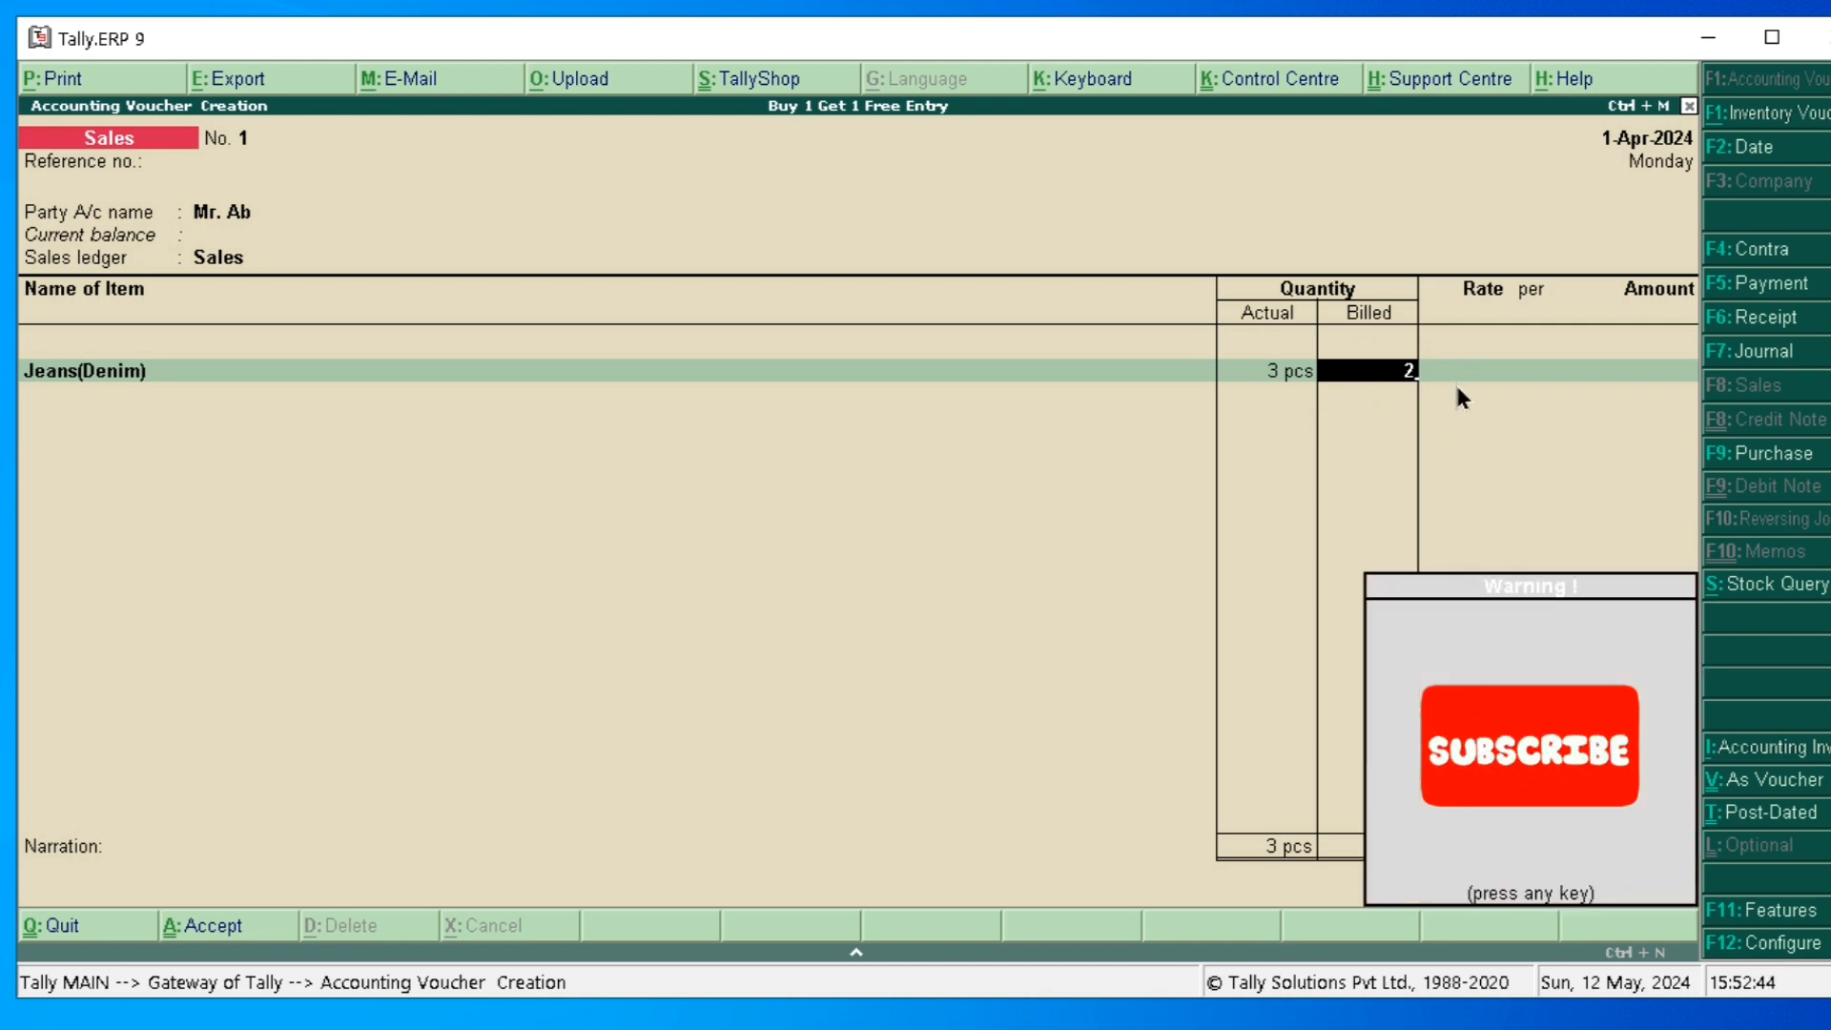
key(Return)
- Set the Jeans(Denim) rate to 1,200 per pcs and accept the calculated amount
text(1)
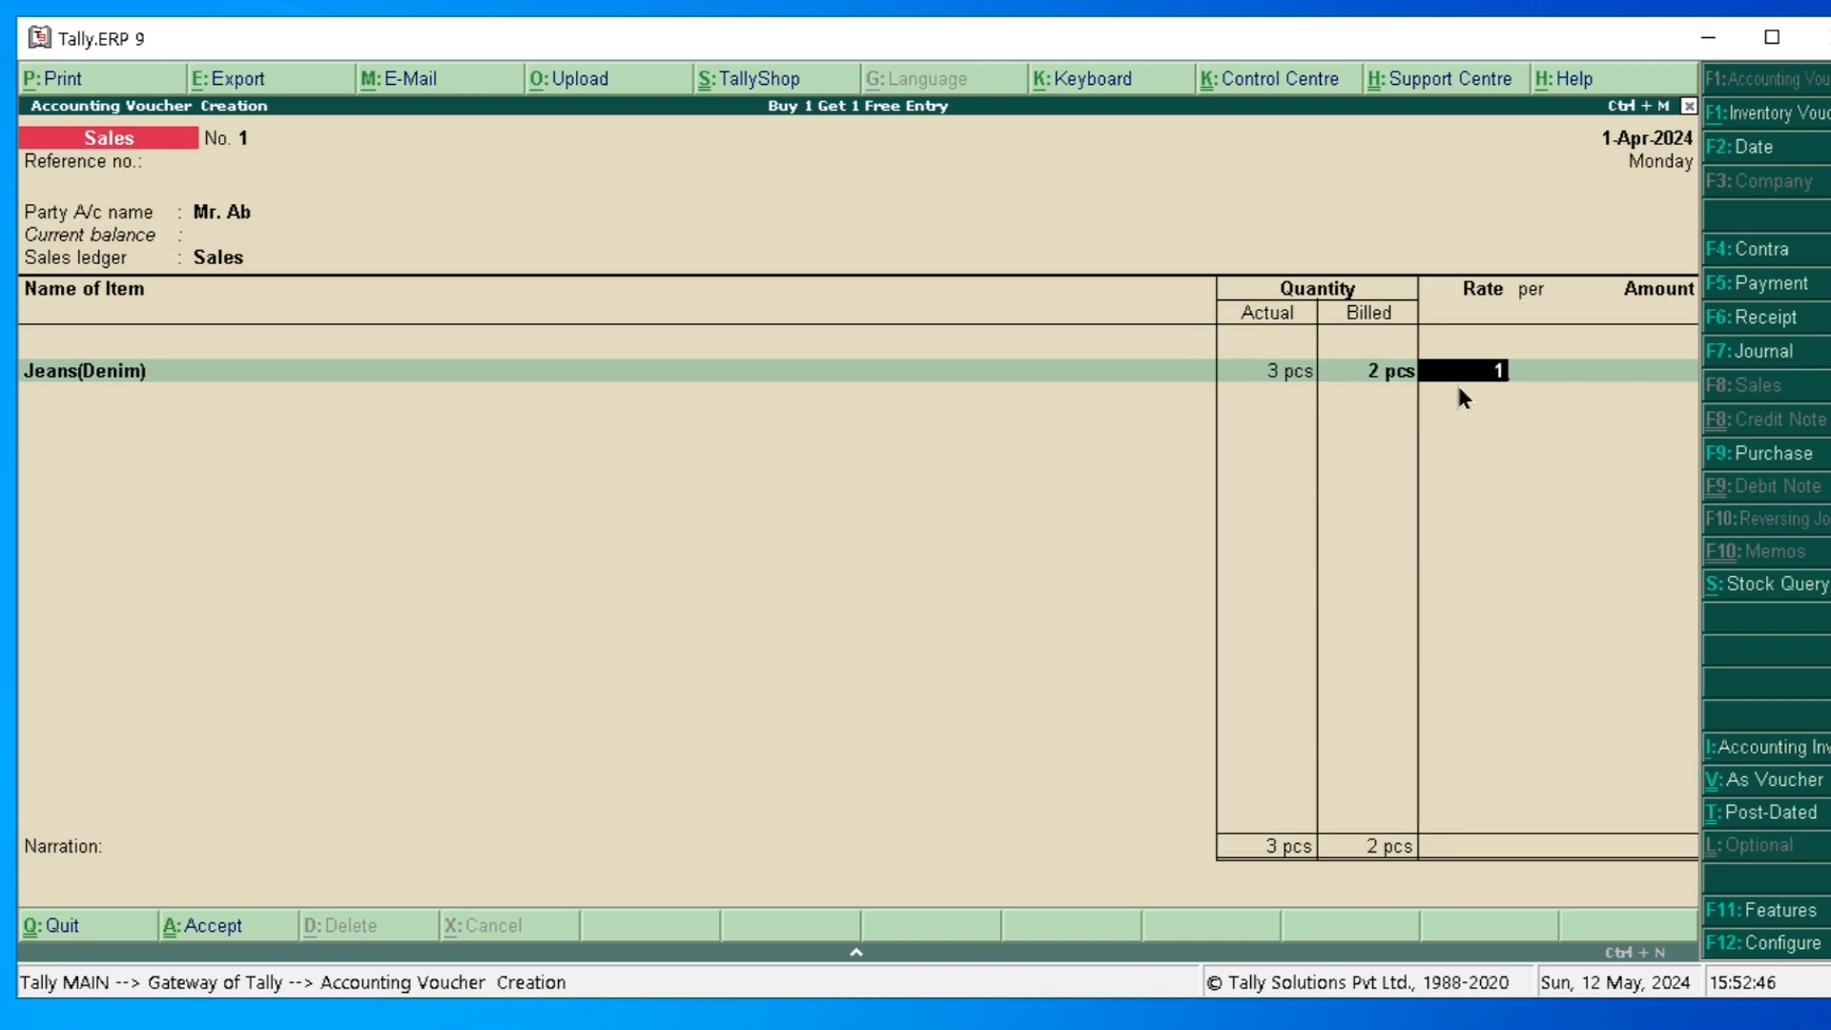
text(,200)
key(Return)
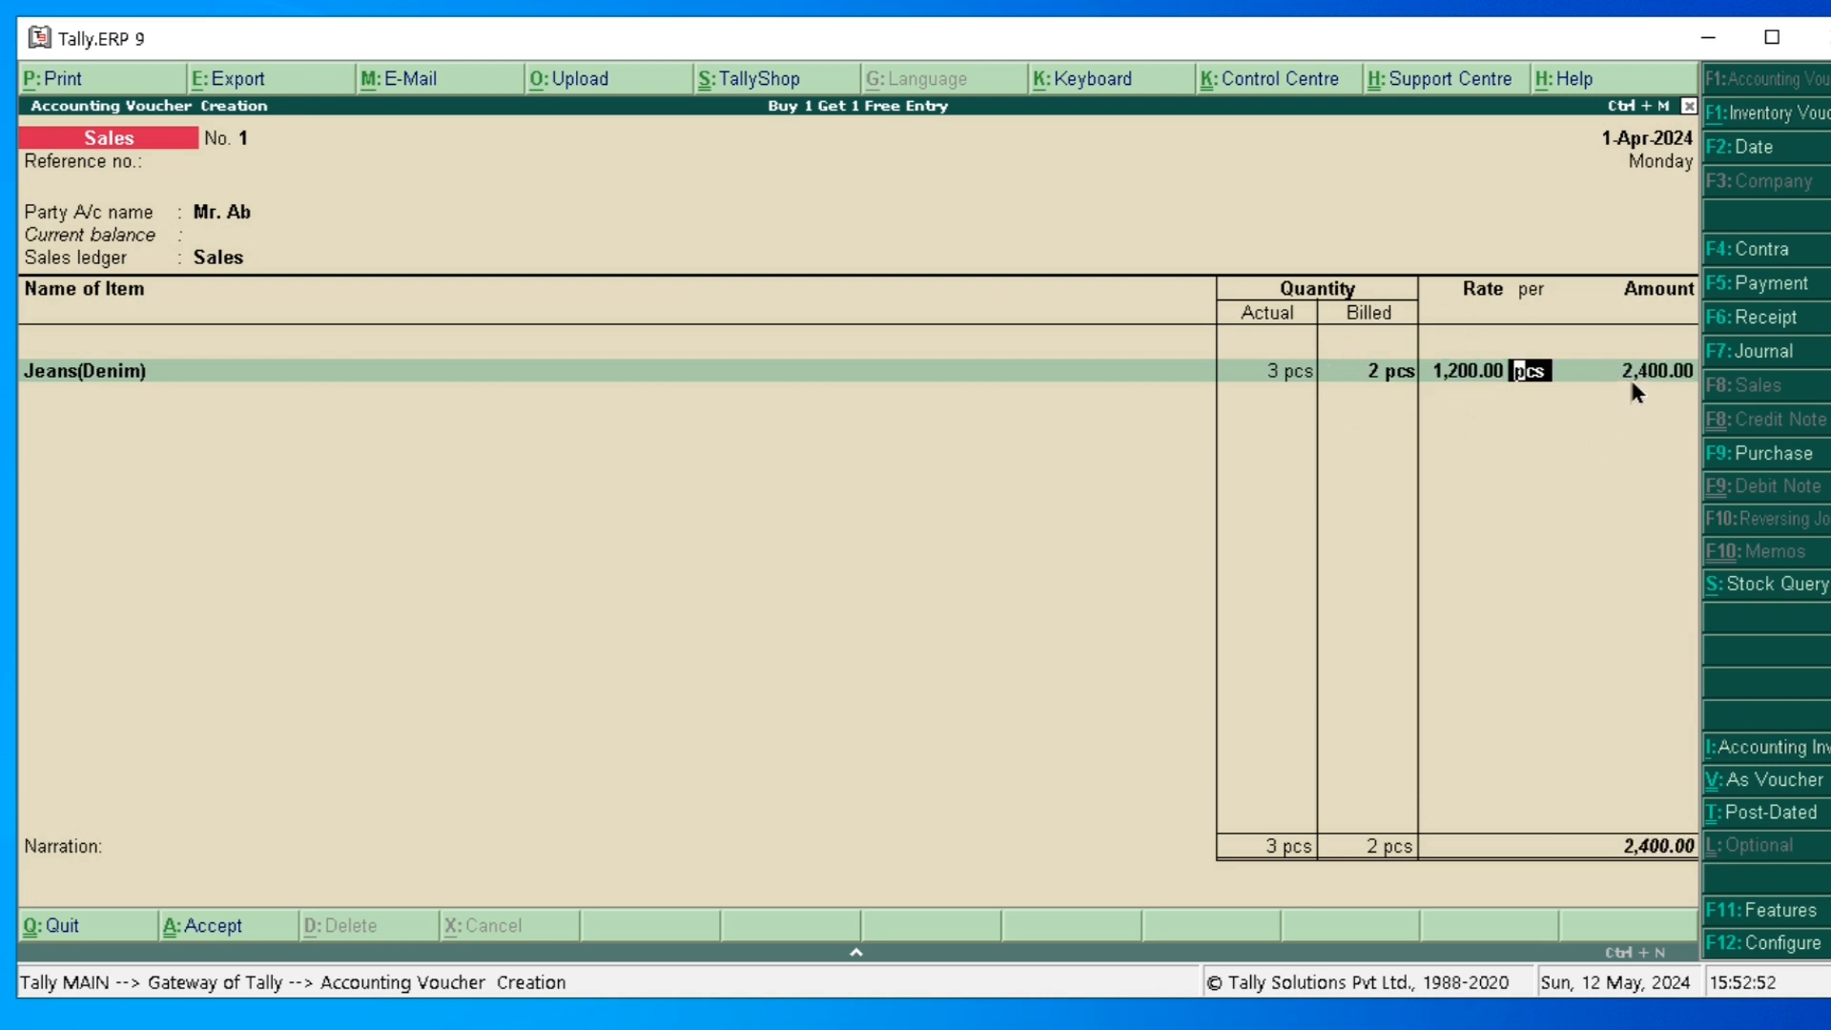
key(Return)
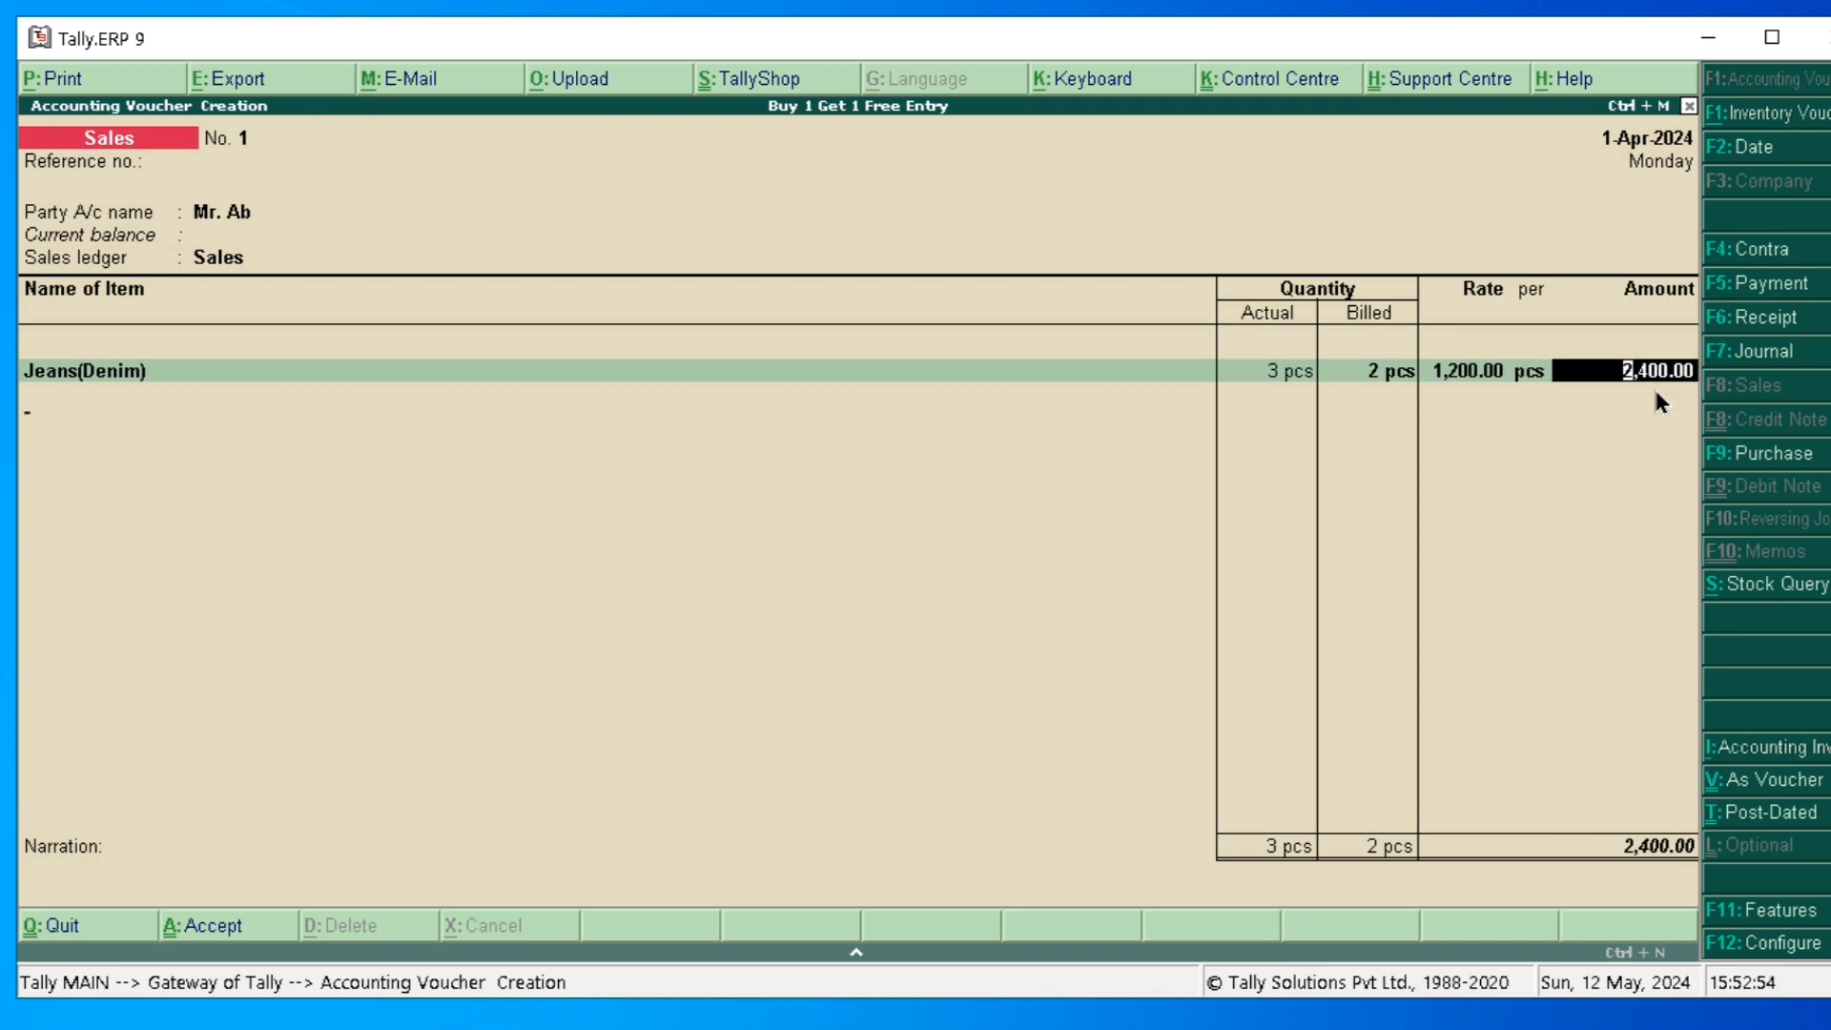
key(Return)
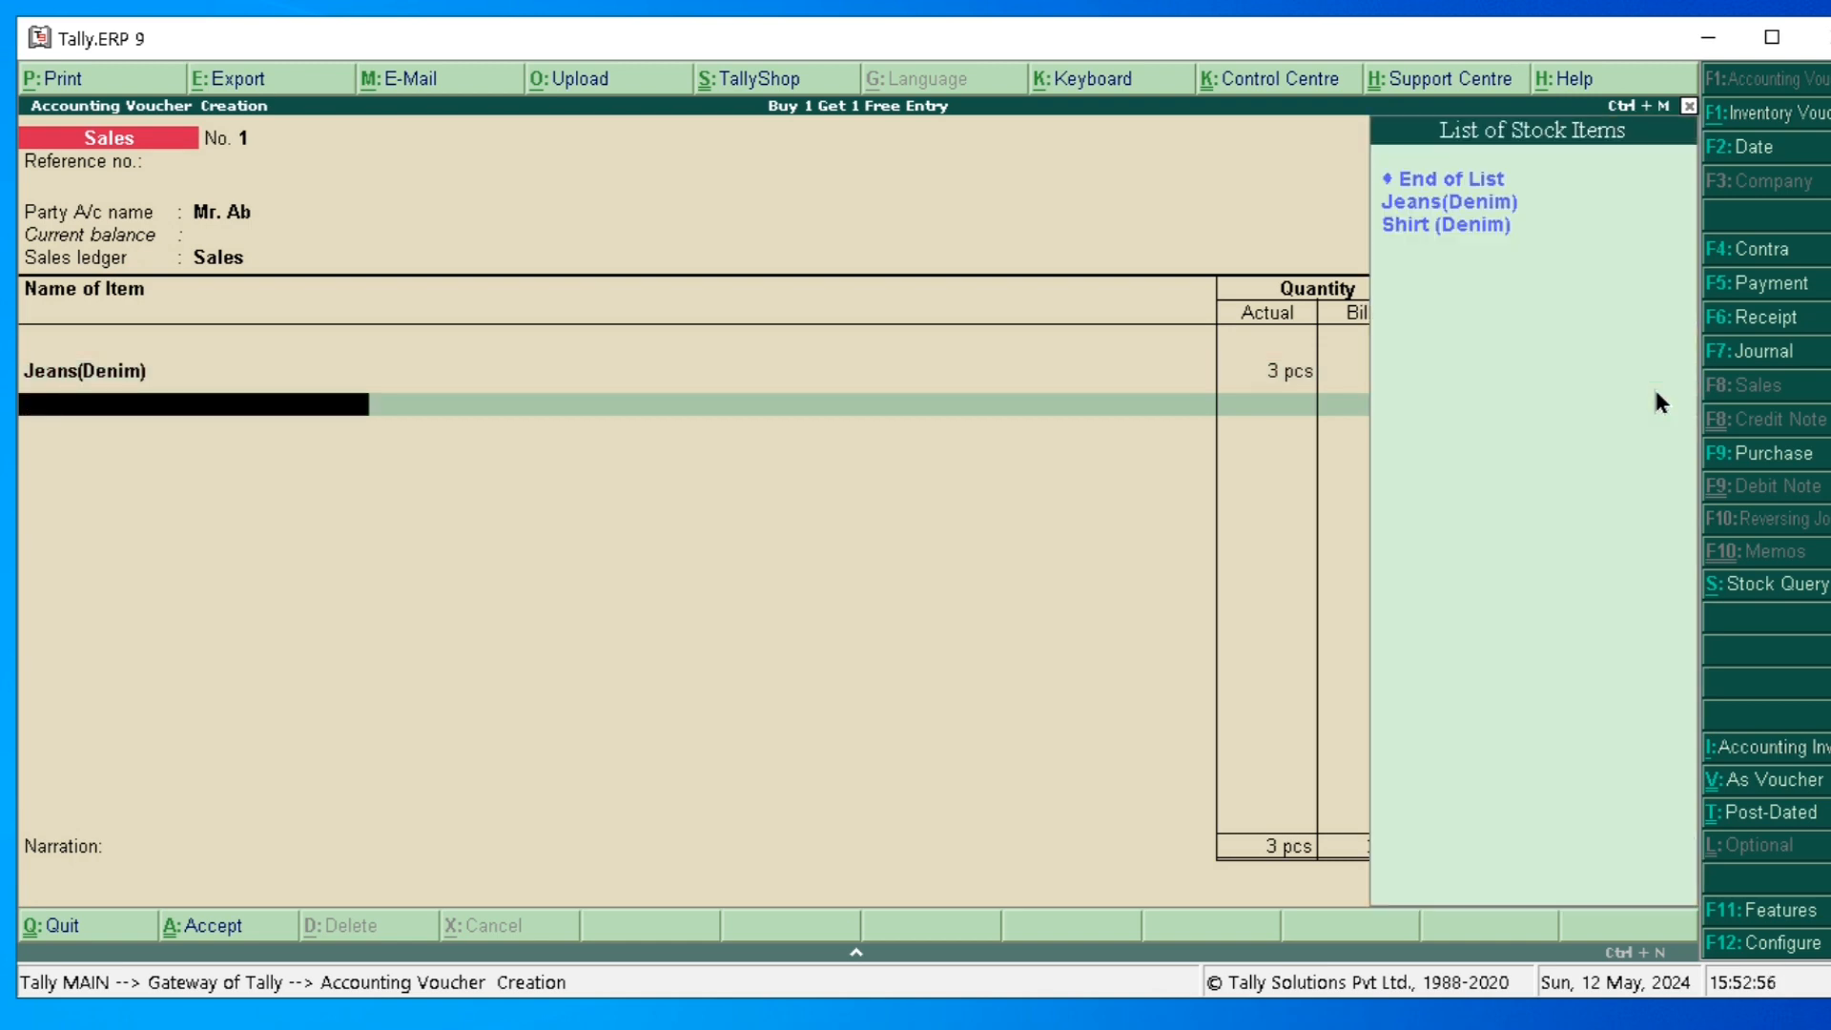
- Add the stock item Shirt (Denim) with an actual quantity of 2 pcs and a billed quantity of 1 pcs
key(Down)
key(Down)
key(Return)
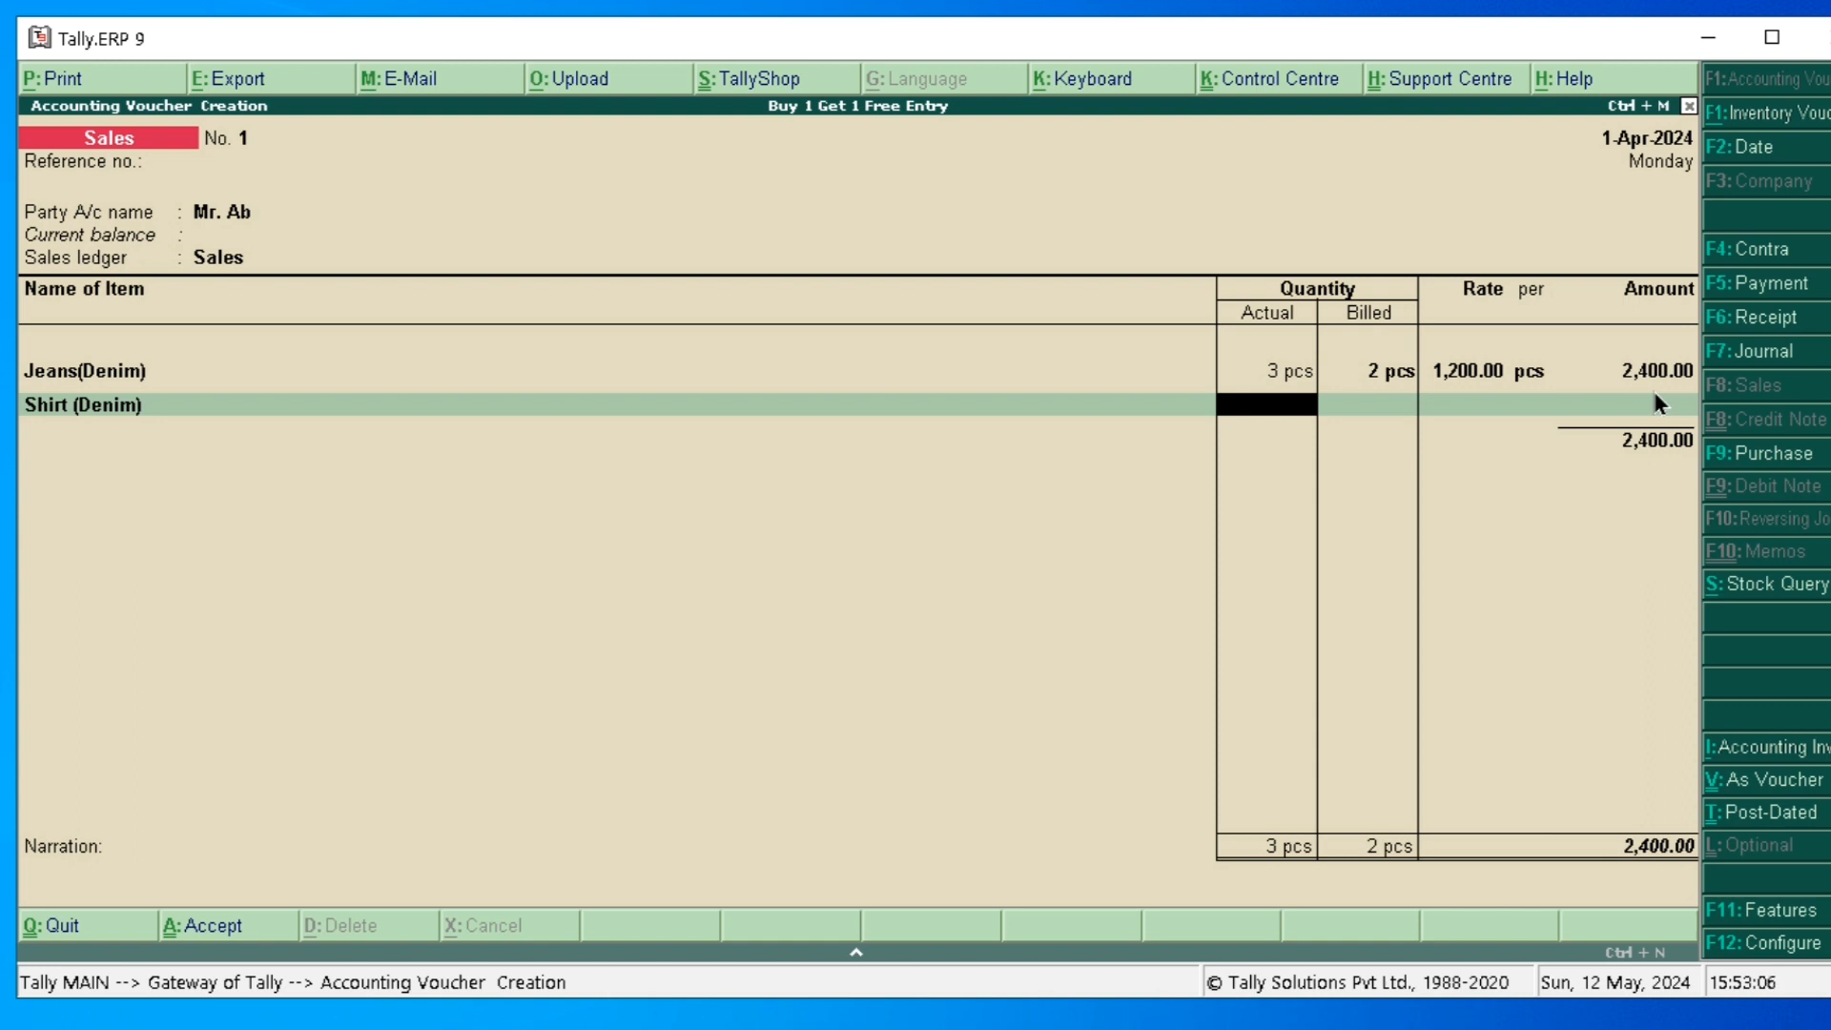
text(2)
key(Return)
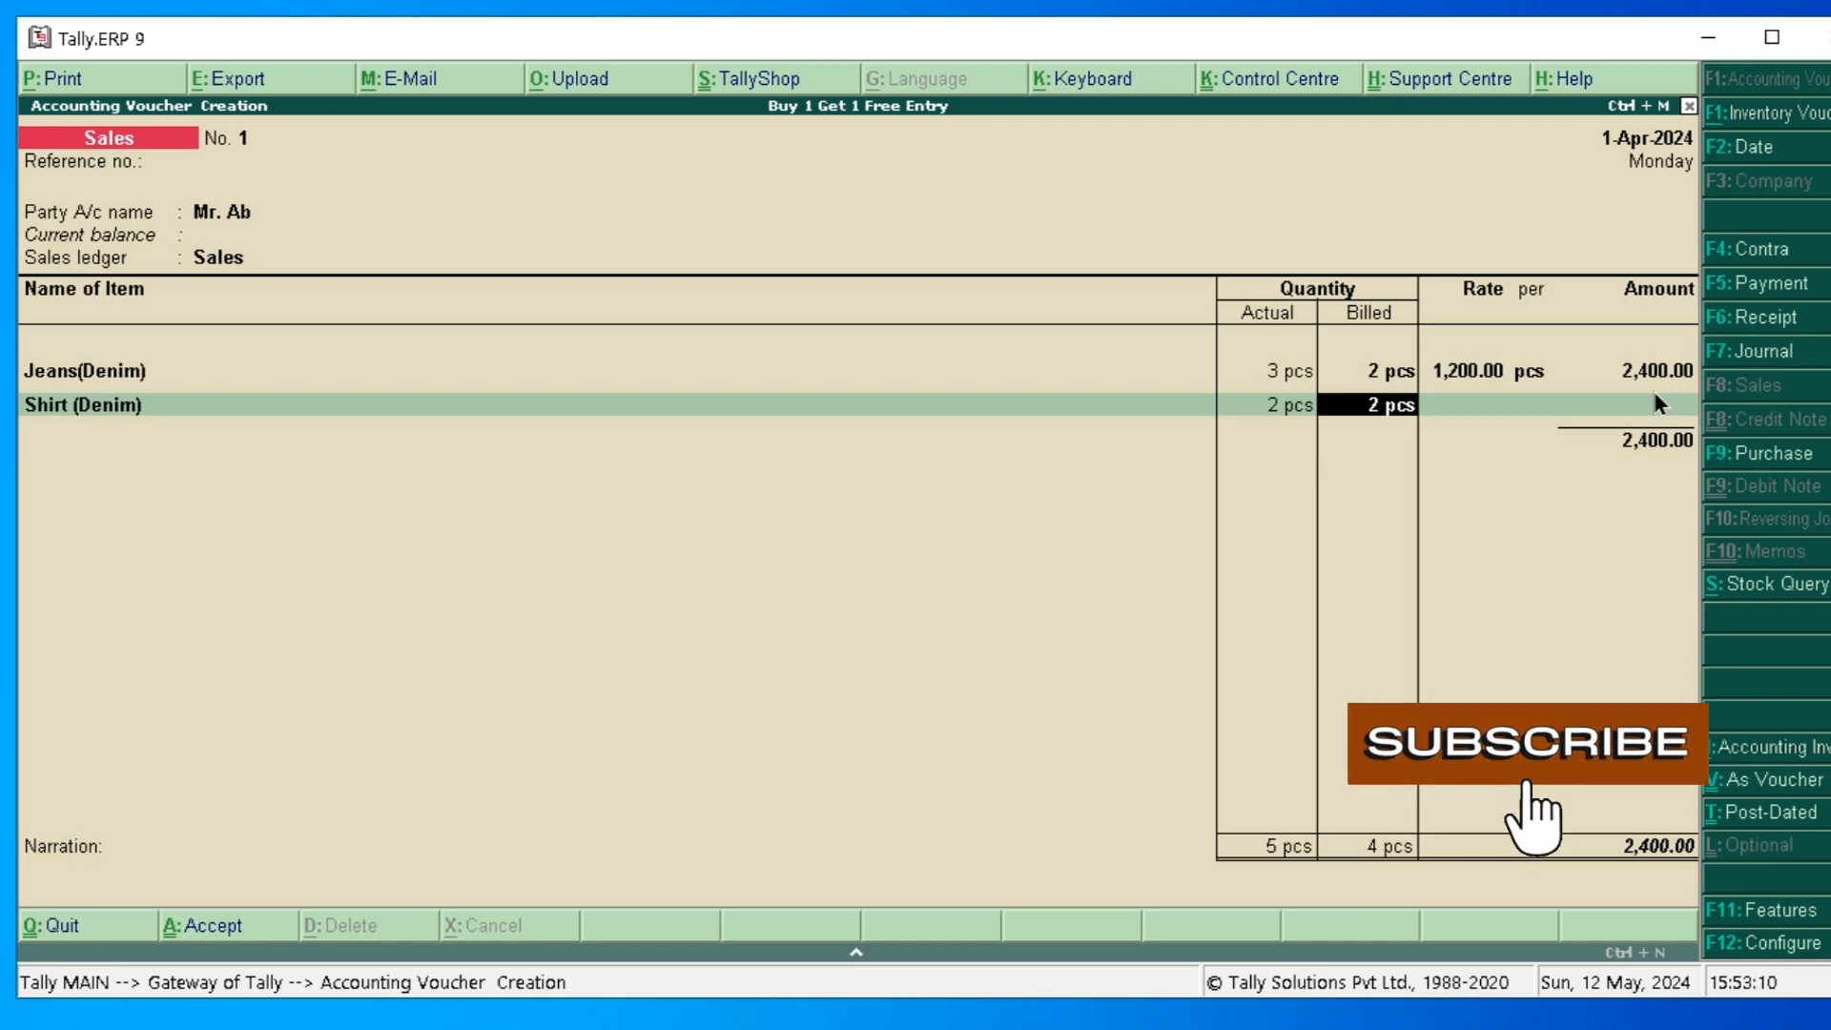
text(1)
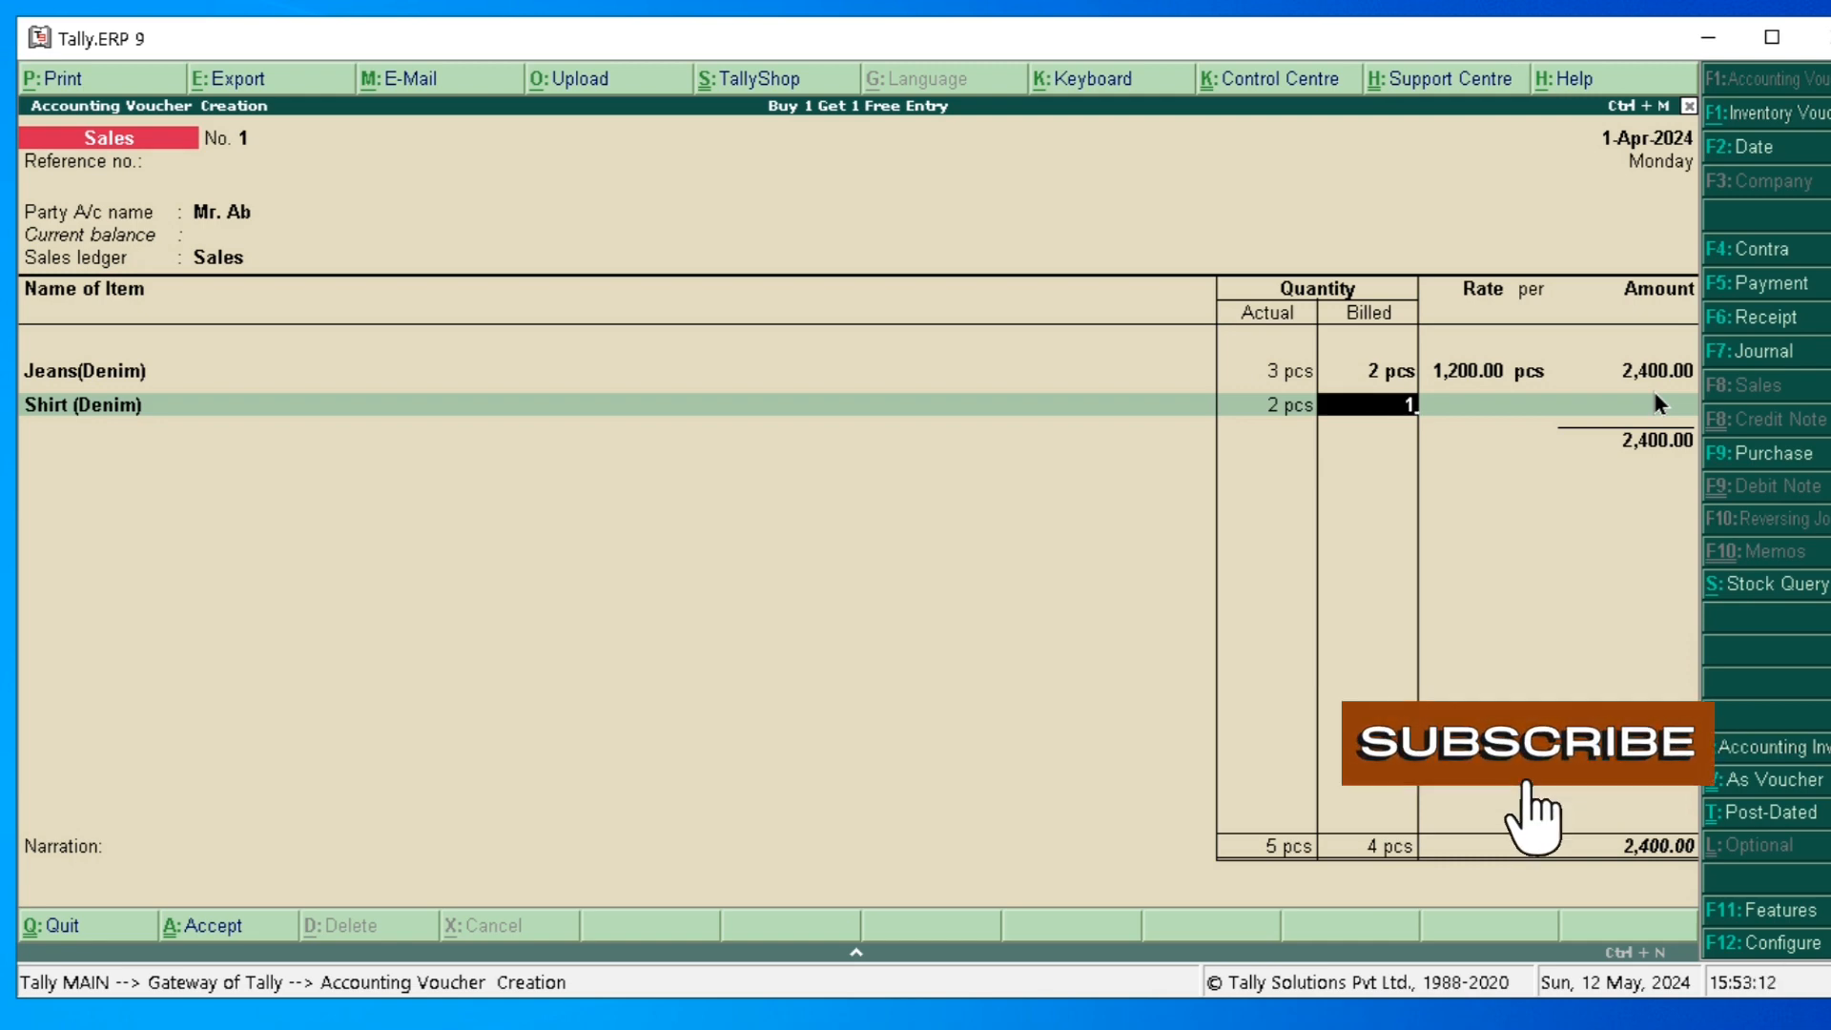
key(Return)
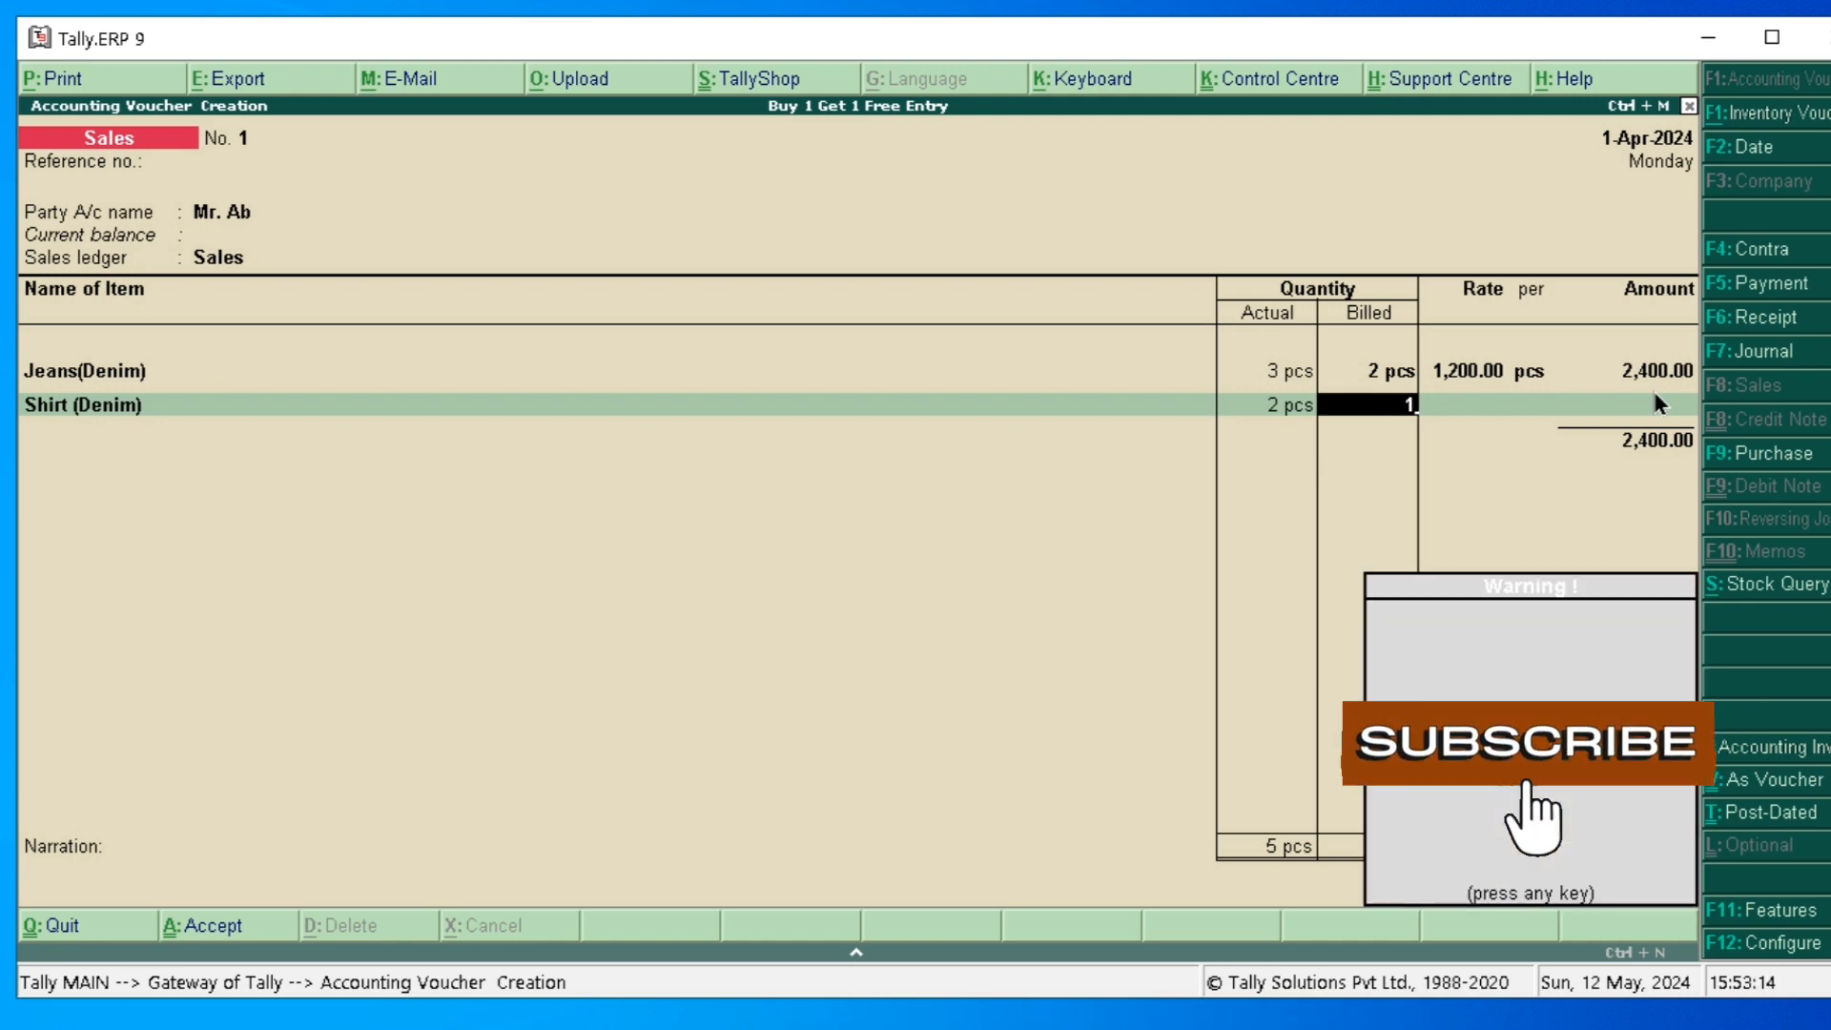
key(Return)
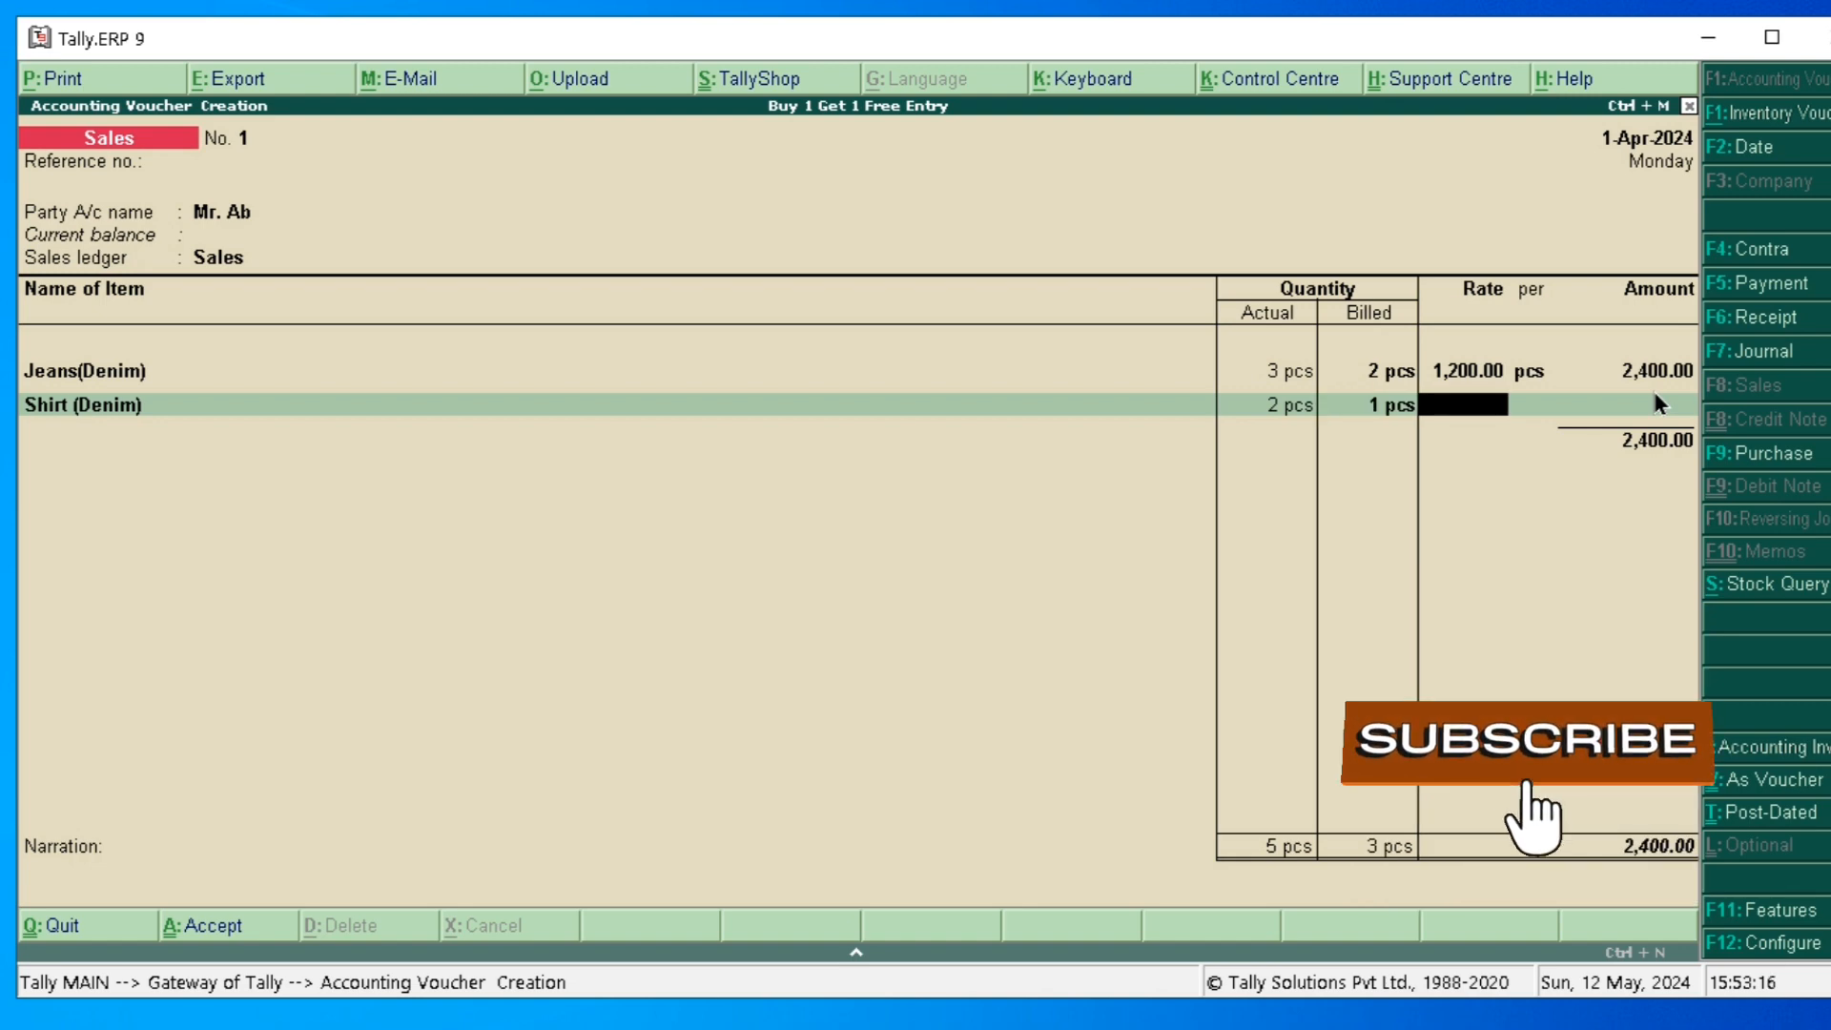
- Set the Shirt (Denim) rate to 550 per pcs and accept the calculated amount
text(550)
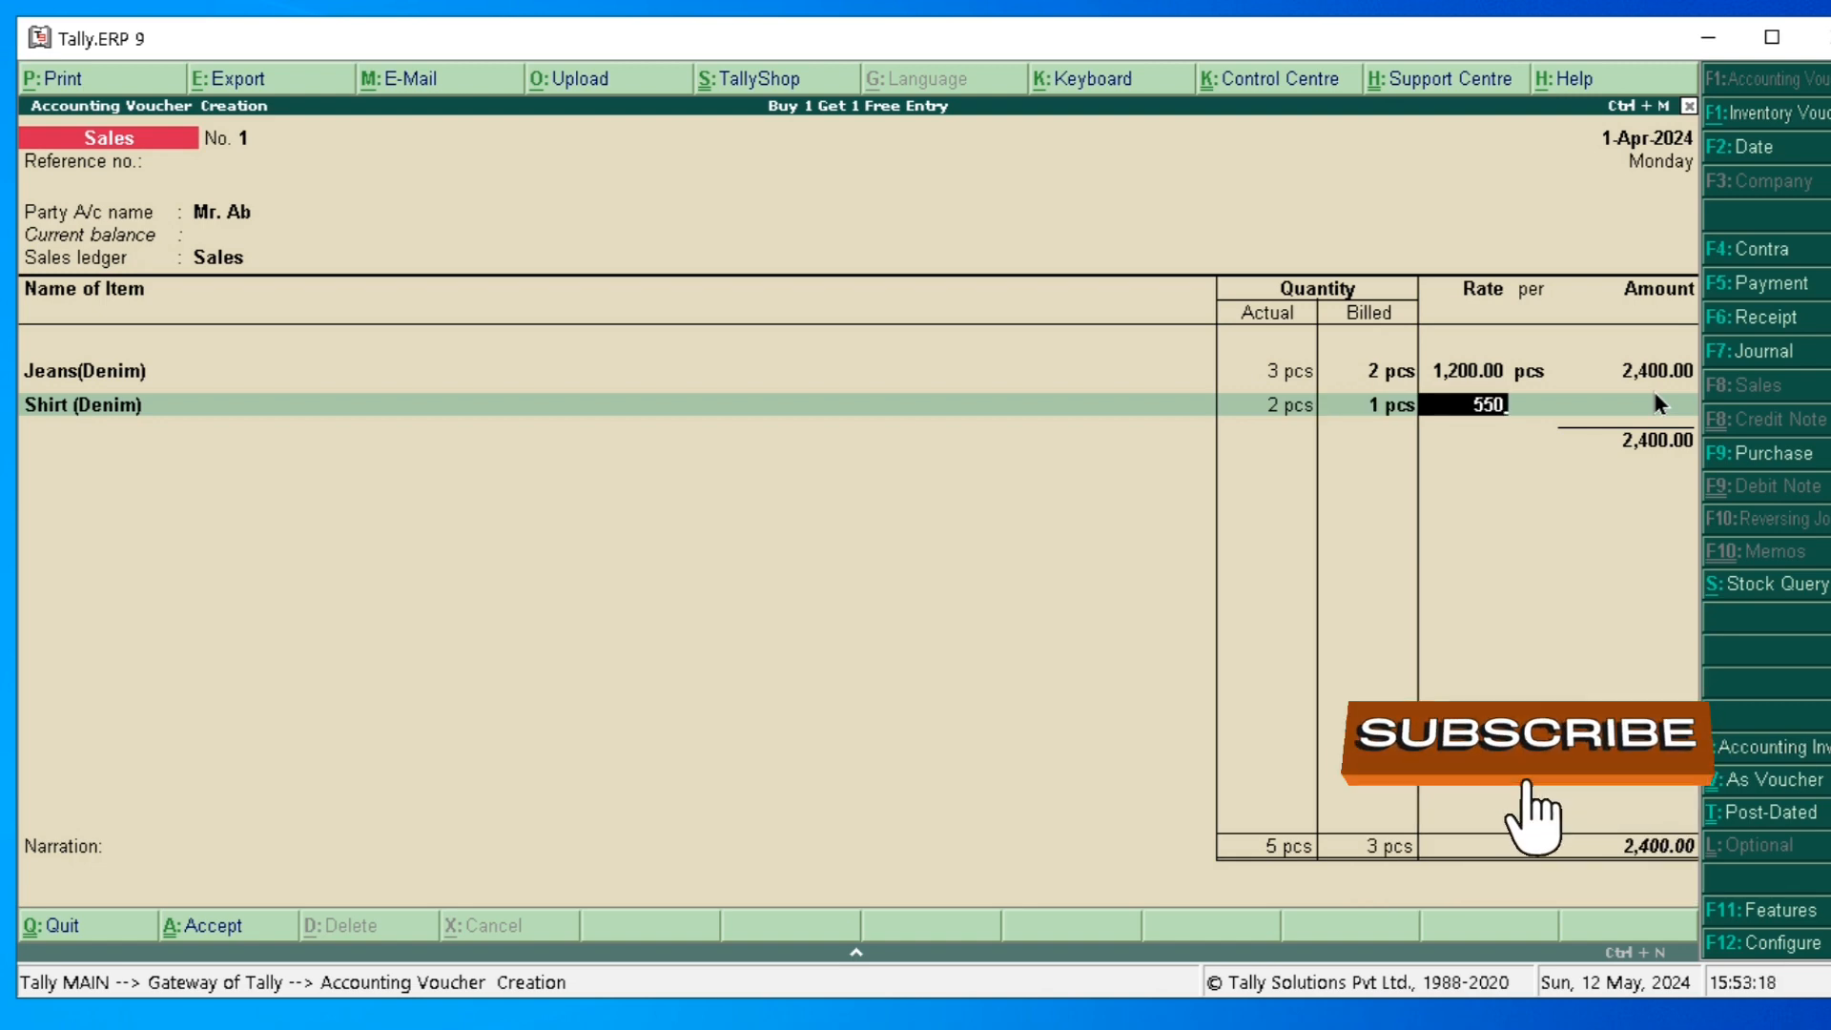
key(Return)
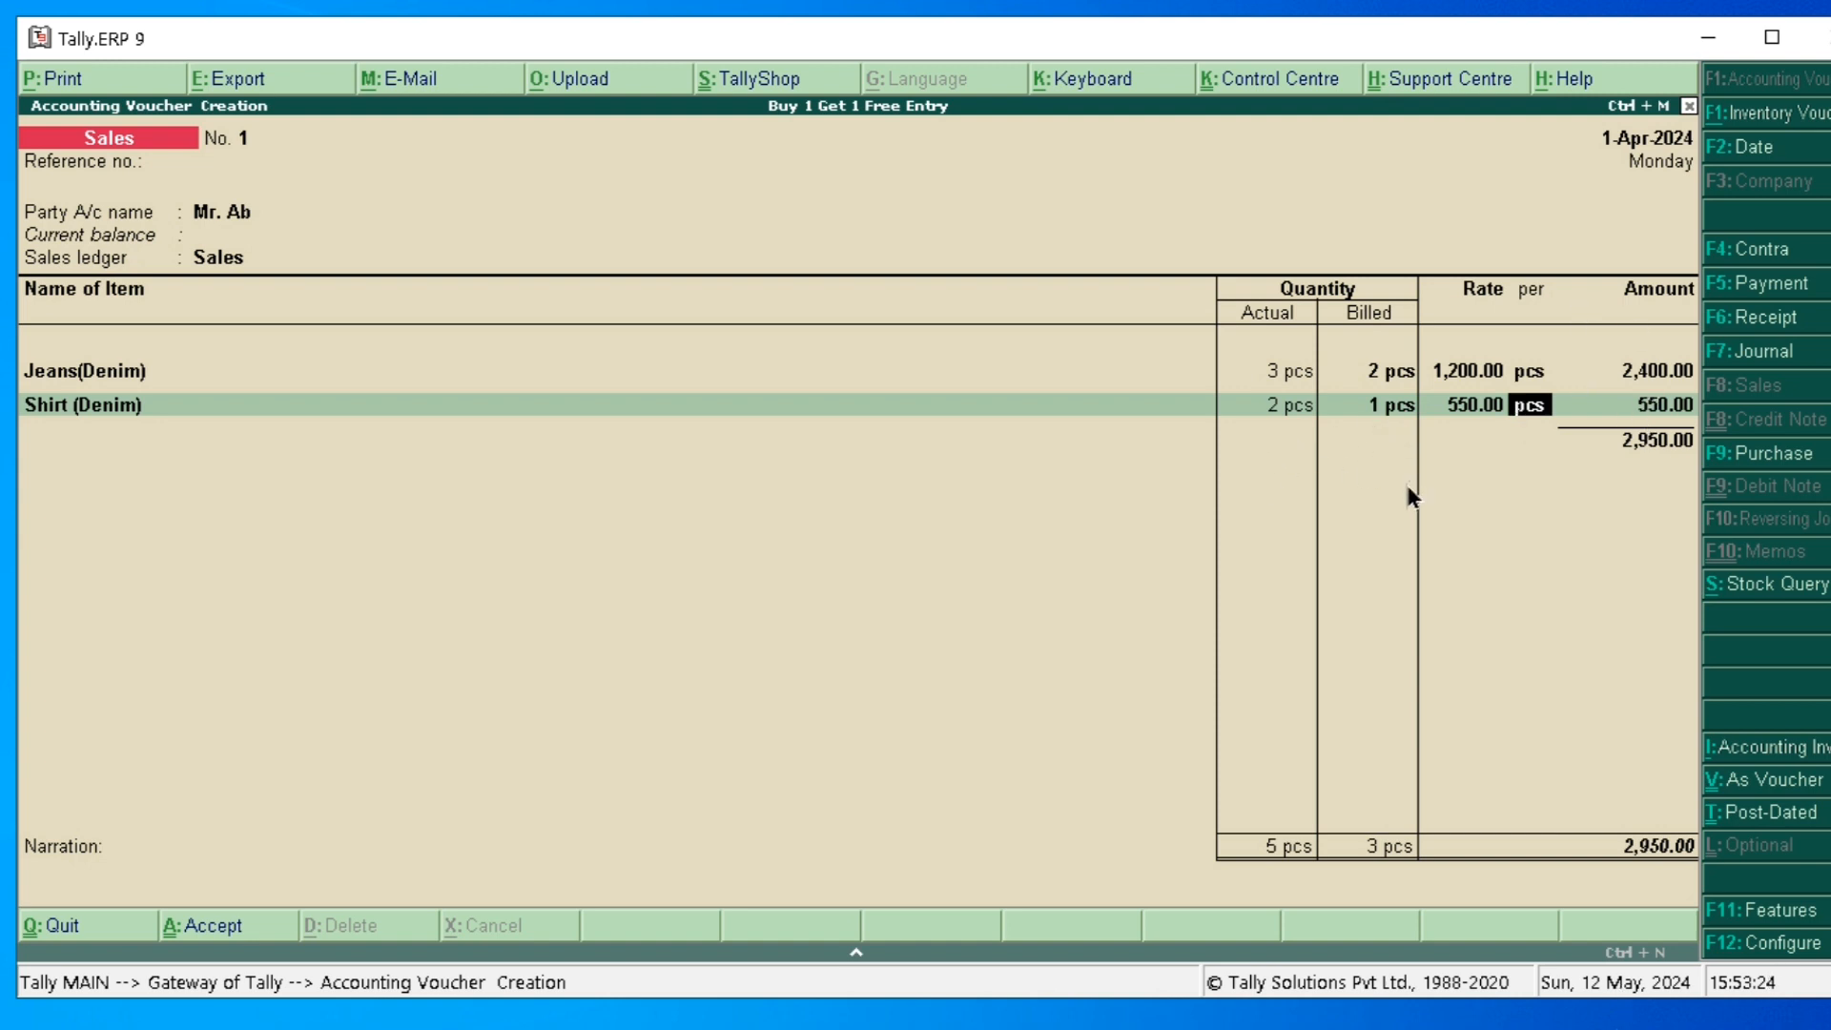
key(Return)
key(Return)
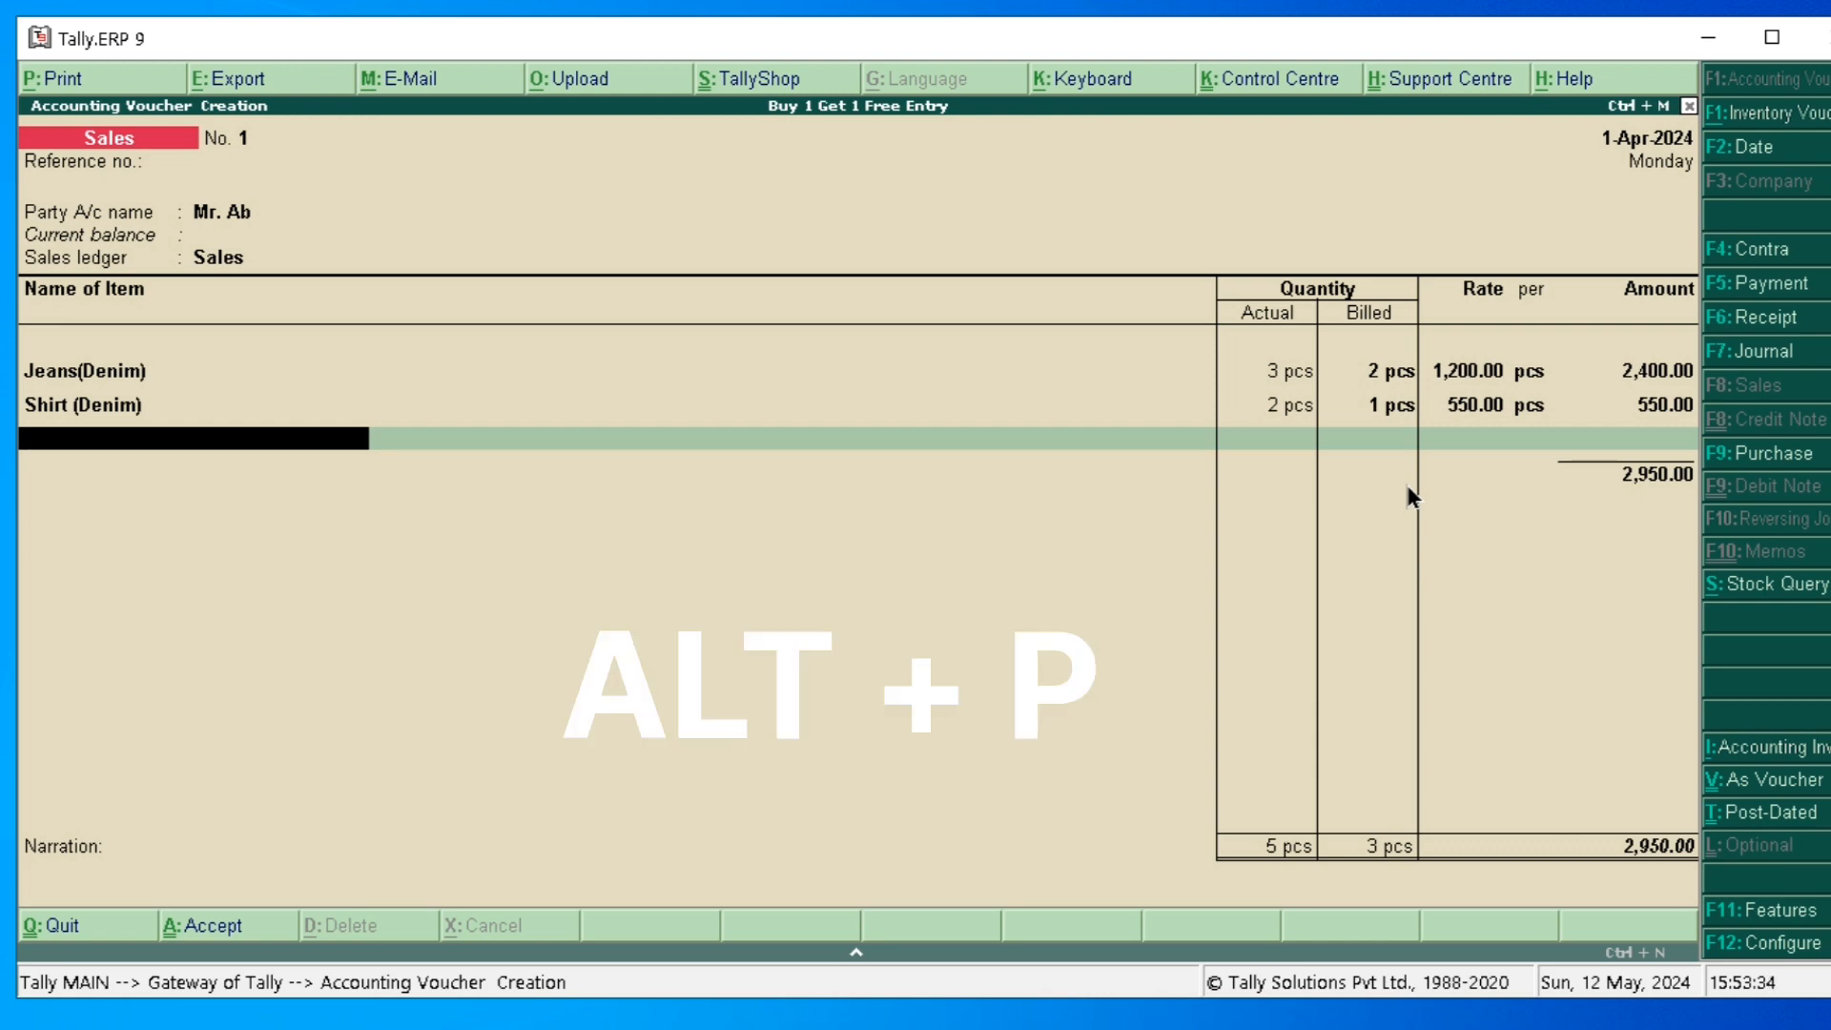
- Preview the printed invoice enlarged, check the item quantities and total, and return to the voucher
key(alt+p)
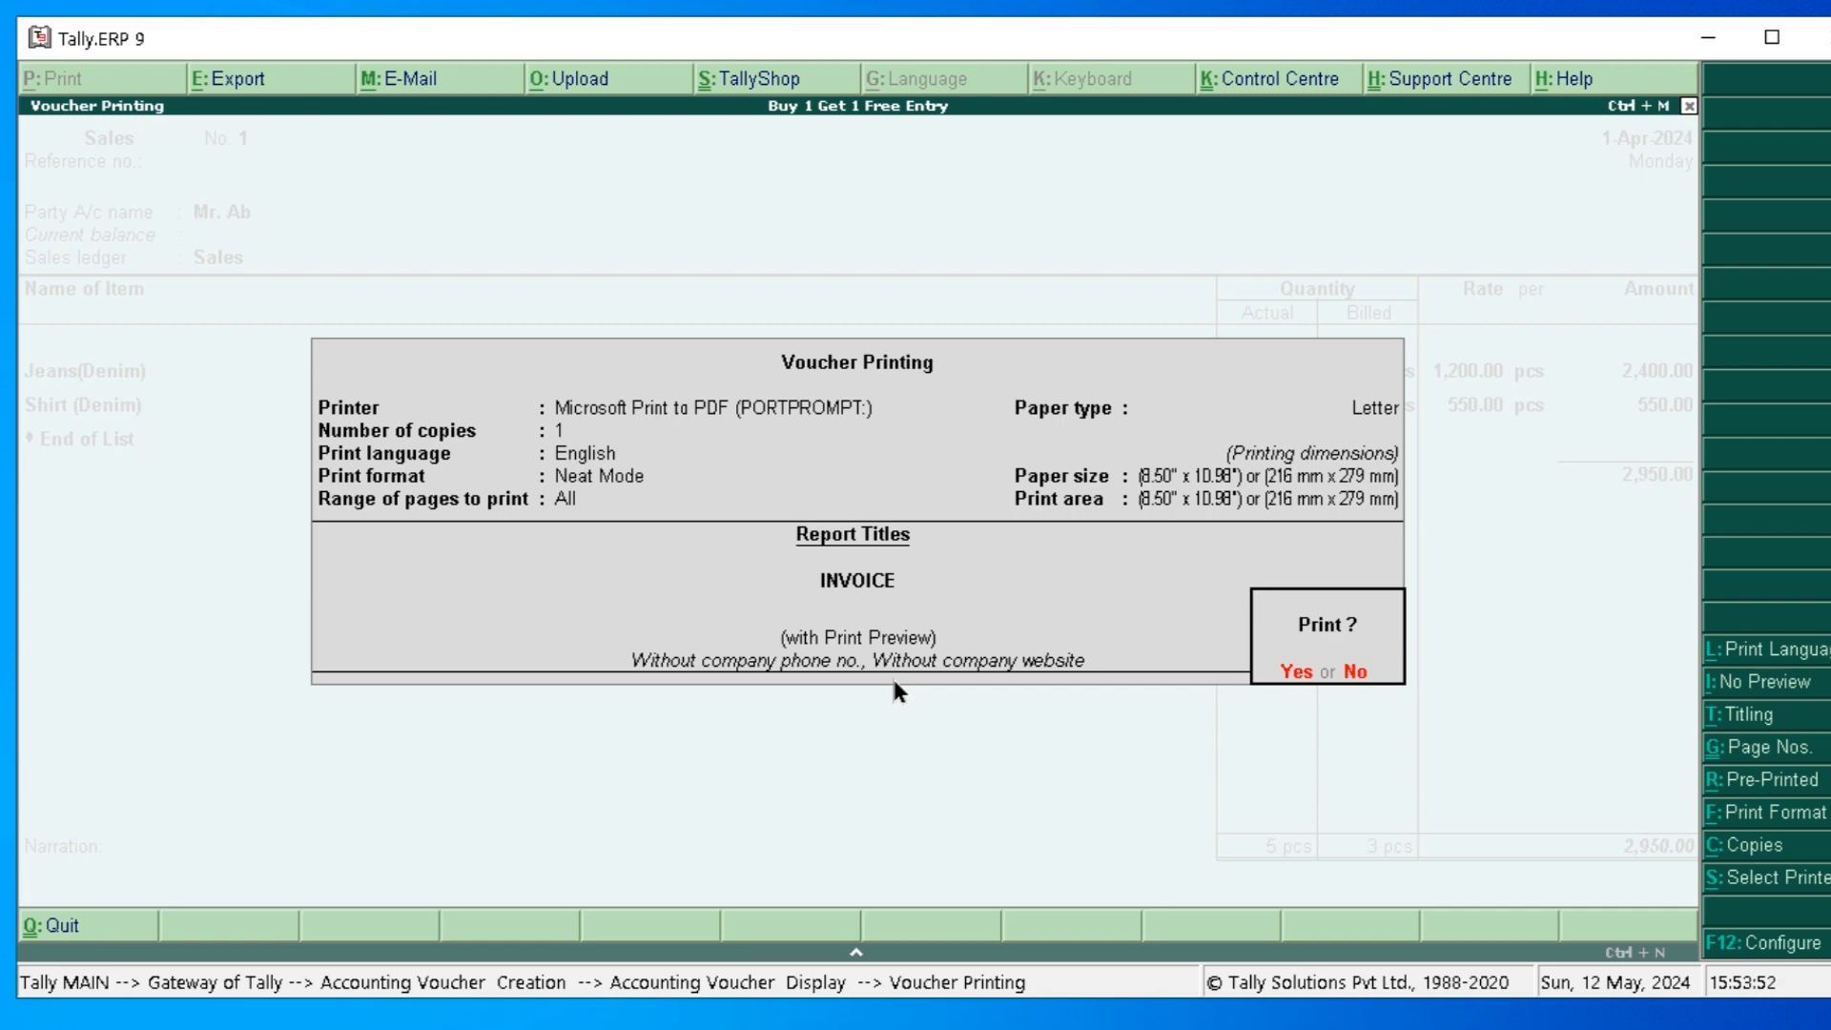
key(Return)
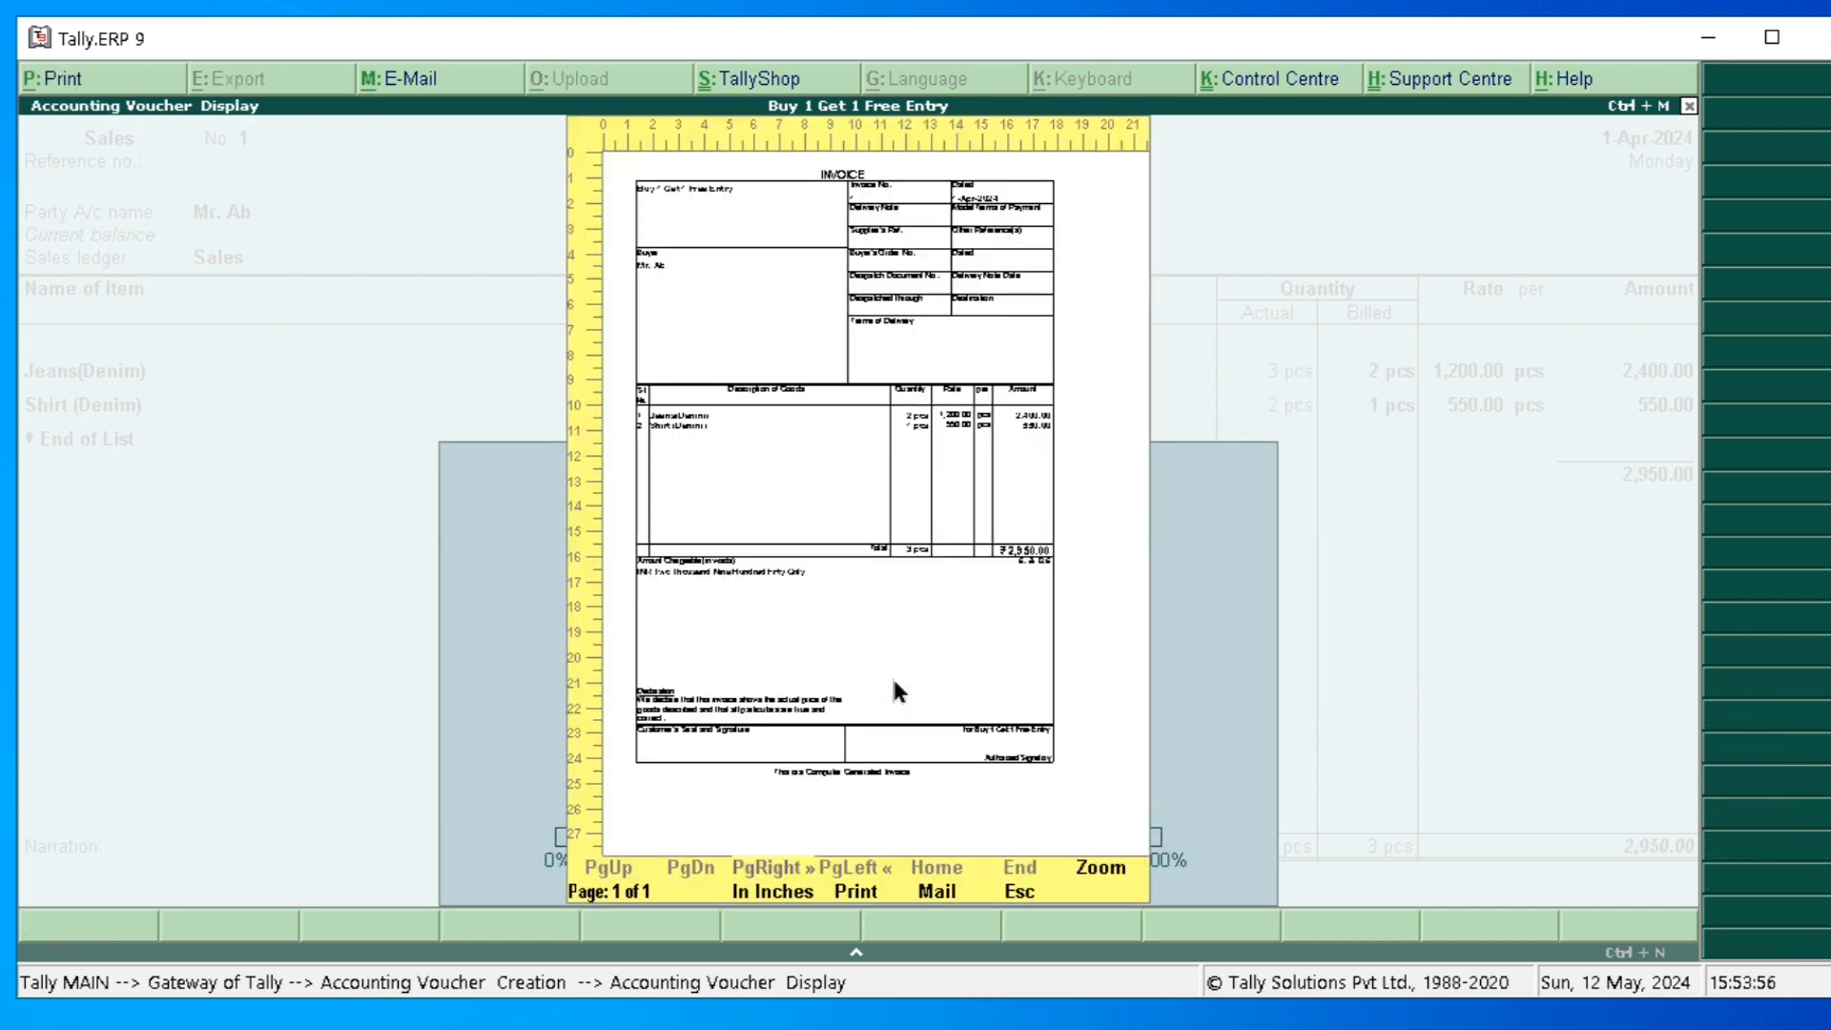
key(alt+z)
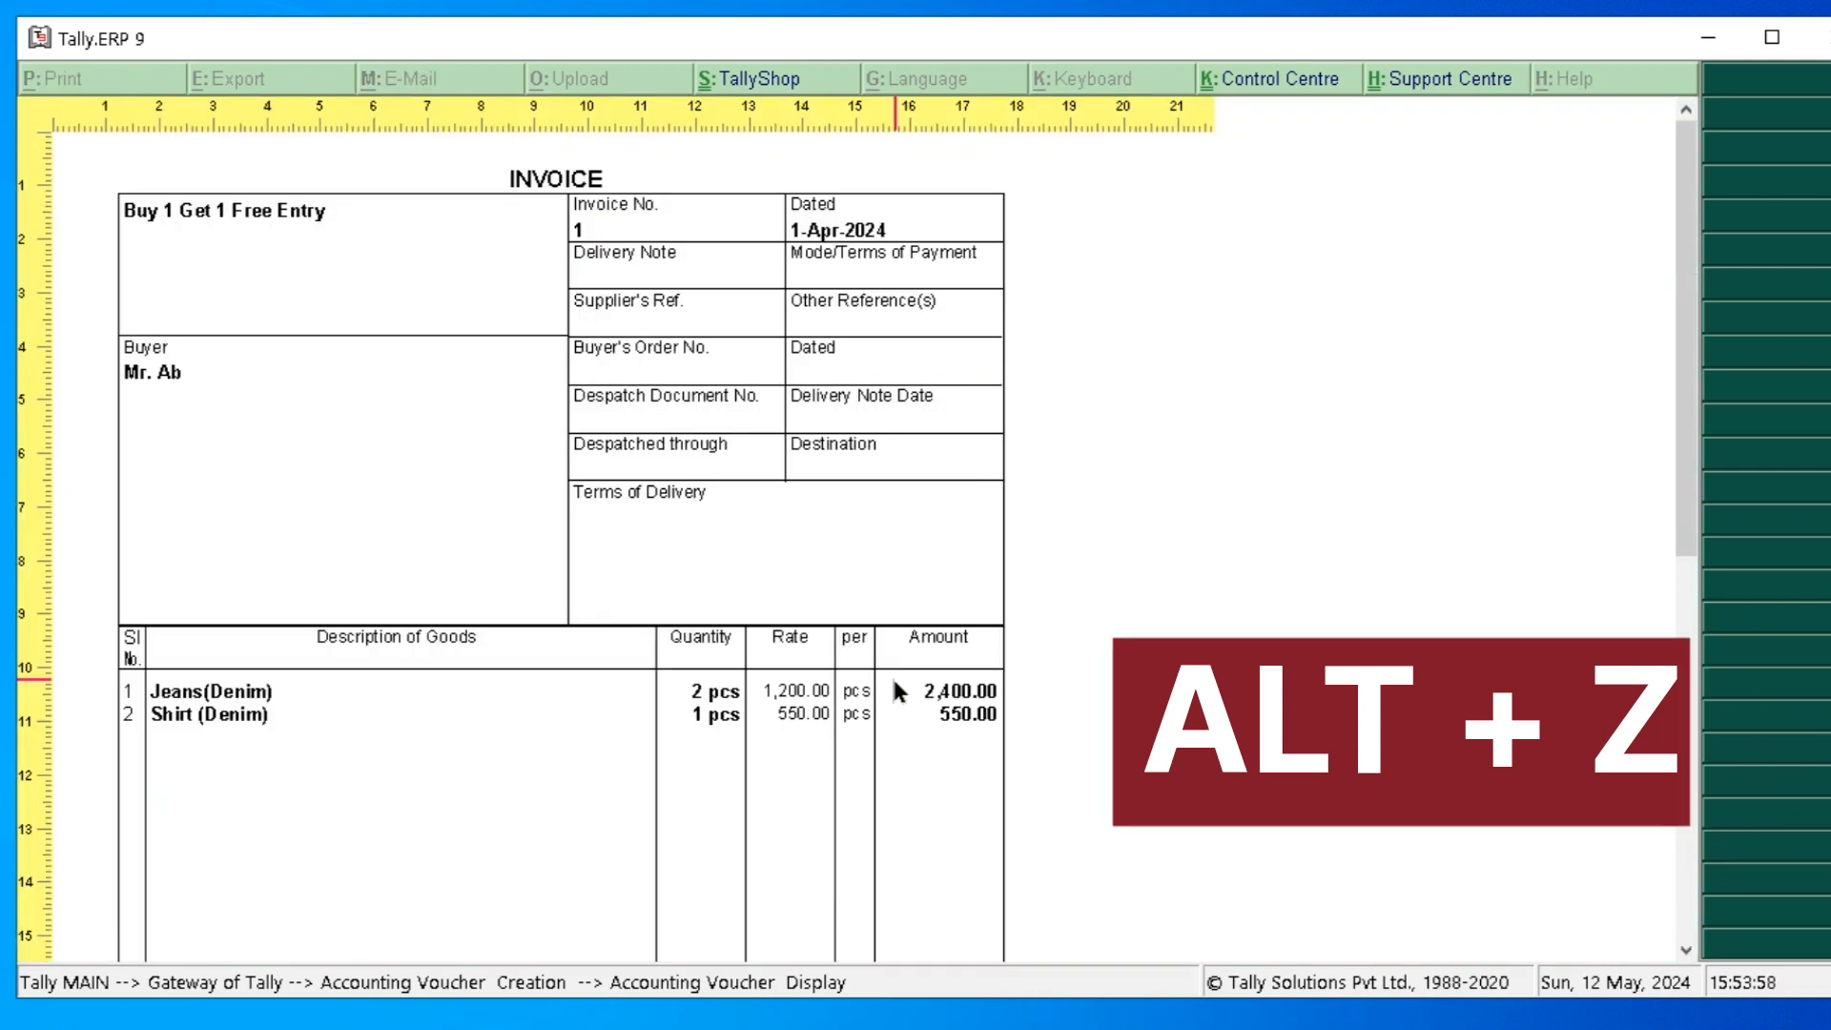
drag(1686, 463, 1691, 583)
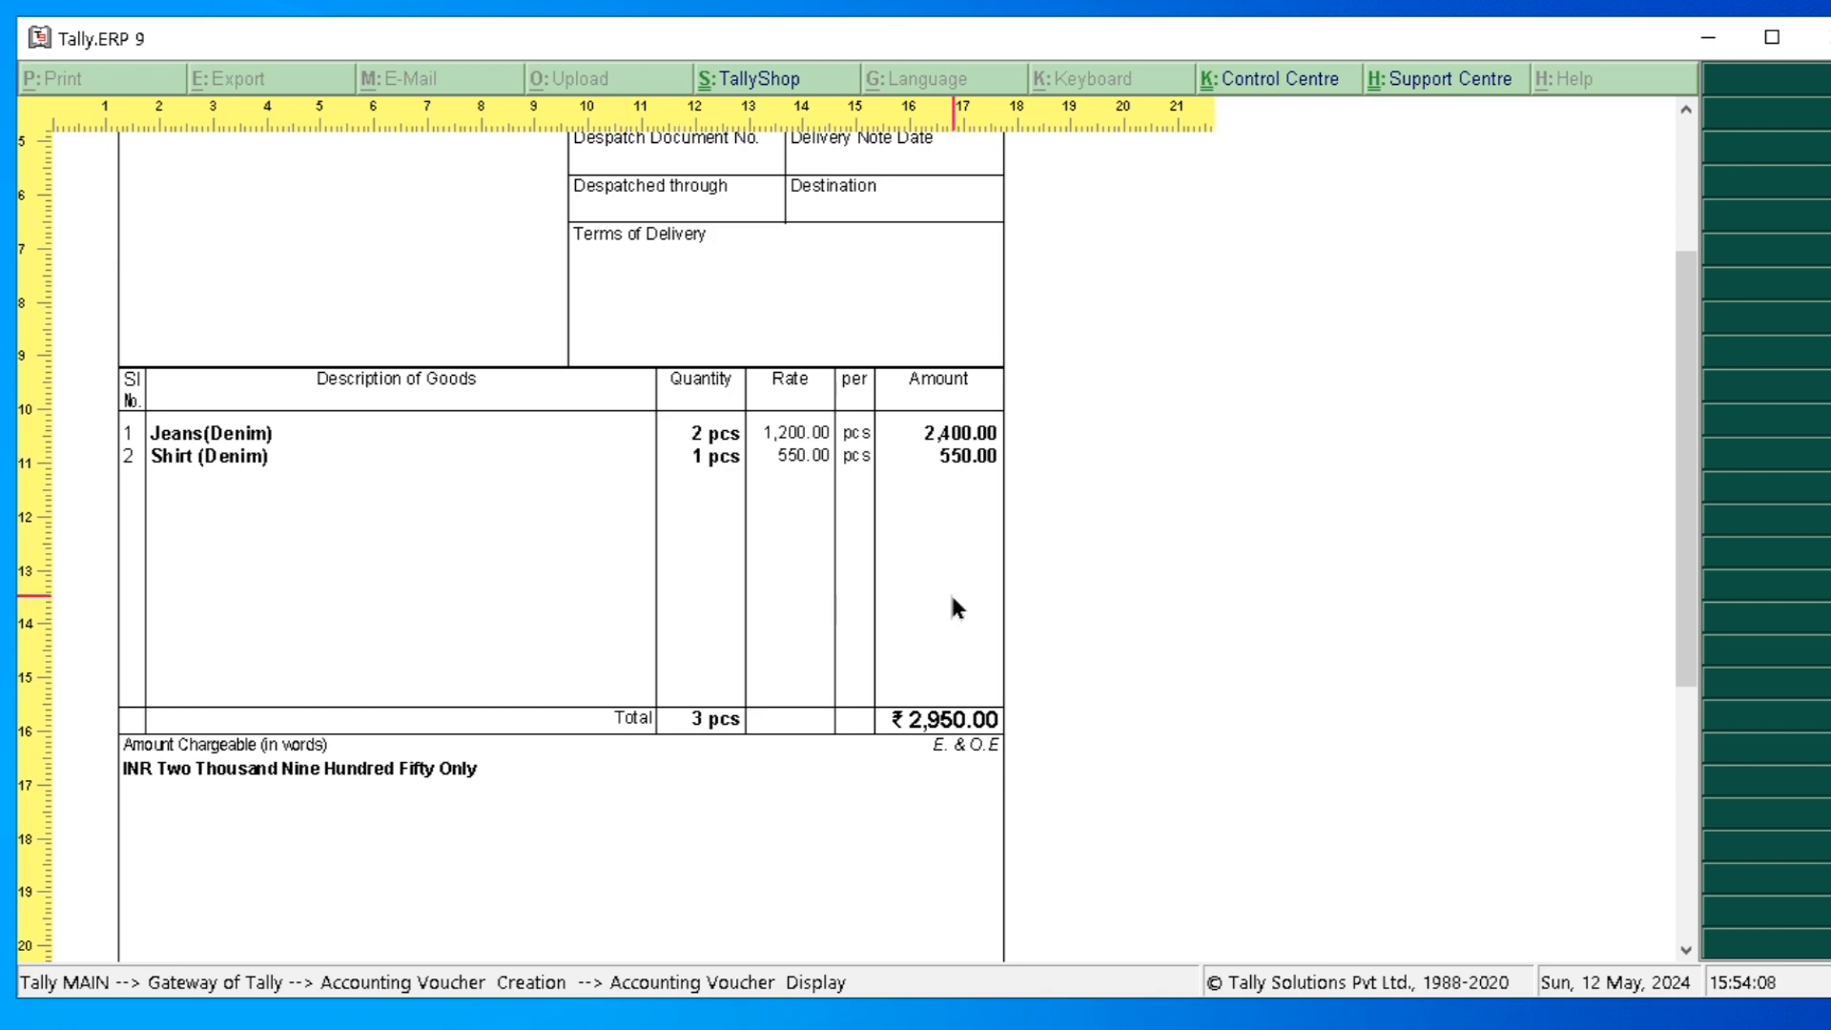
key(Escape)
key(Escape)
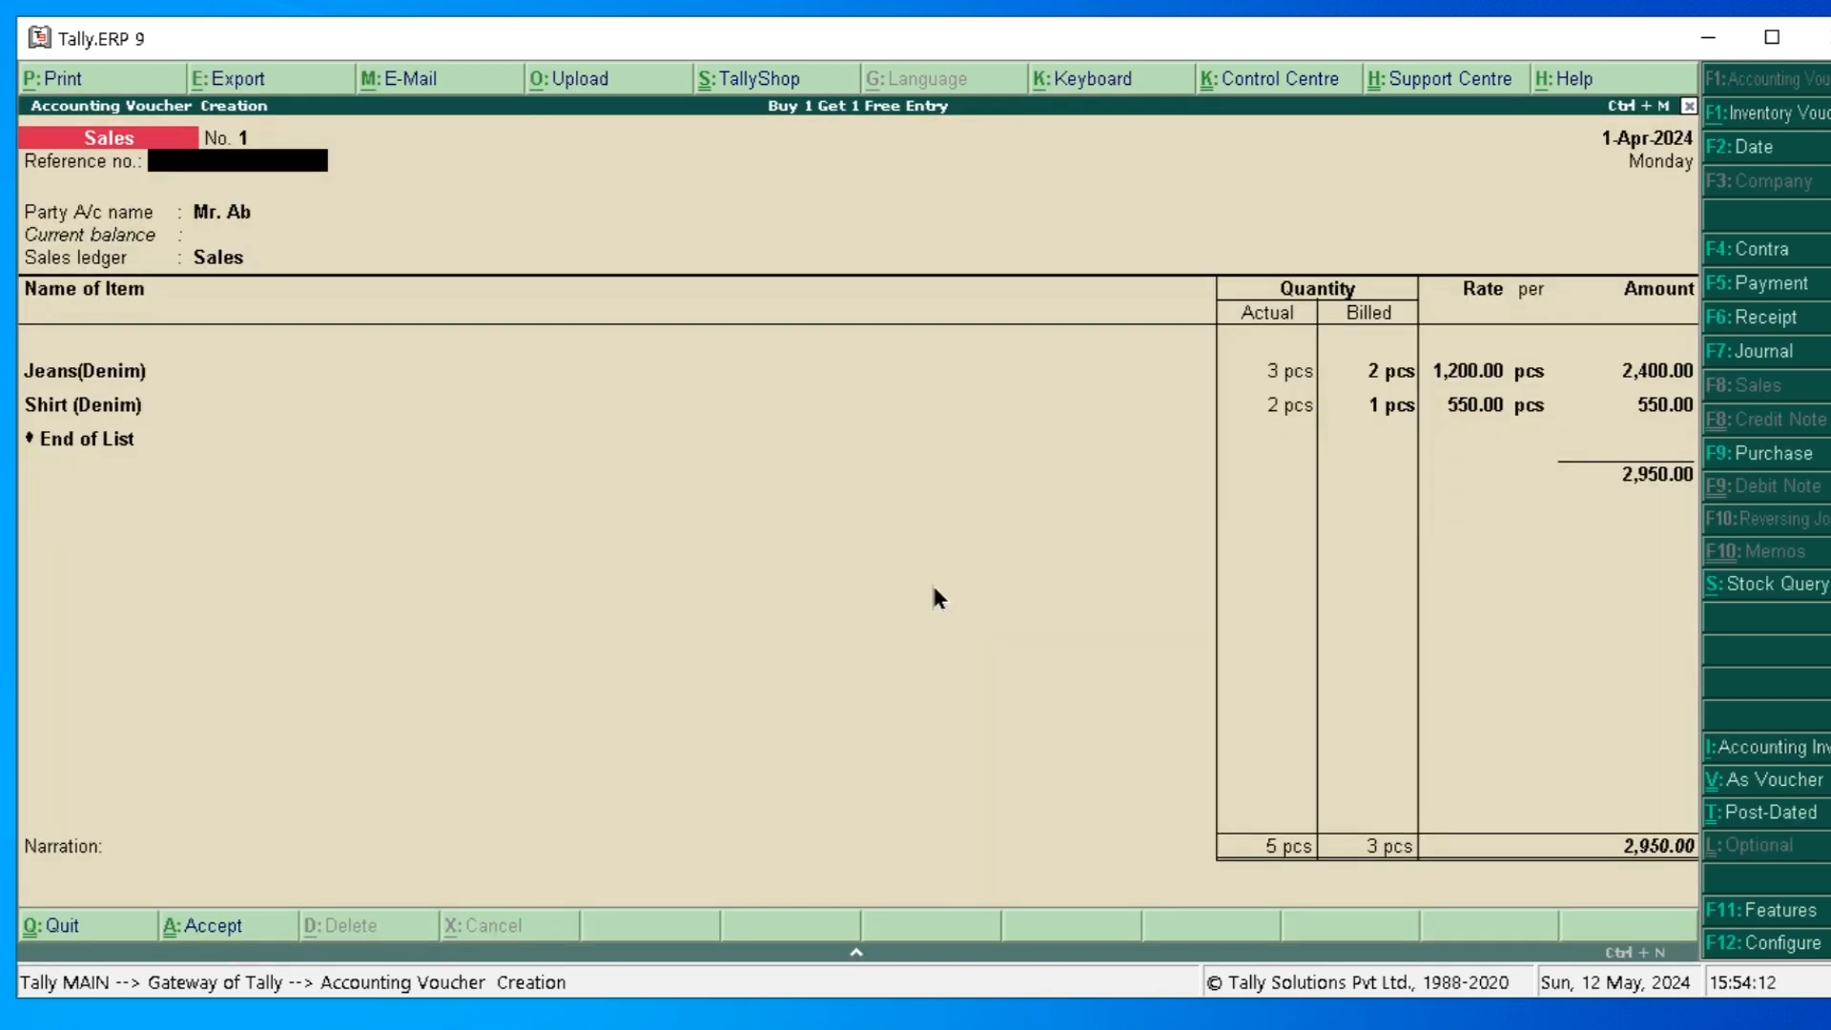
- Set Print actual quantity column to Yes in the sales voucher's invoice print configuration
key(alt+p)
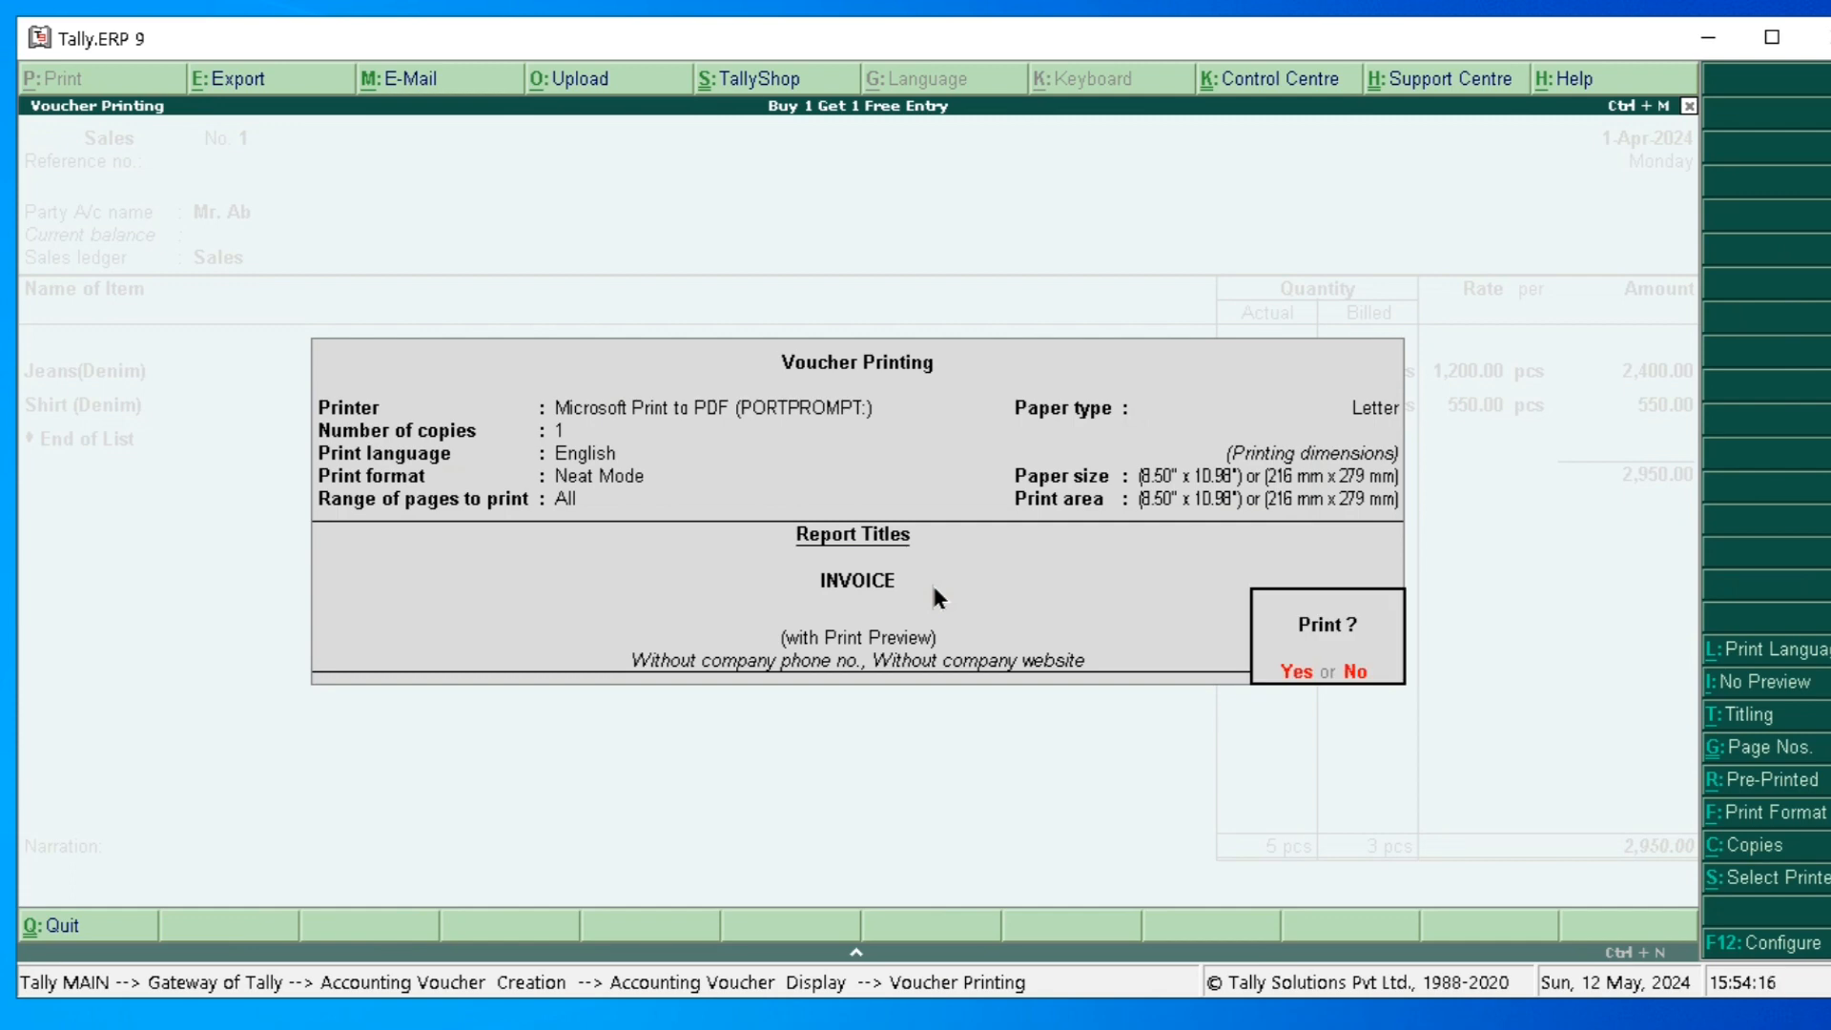
key(F12)
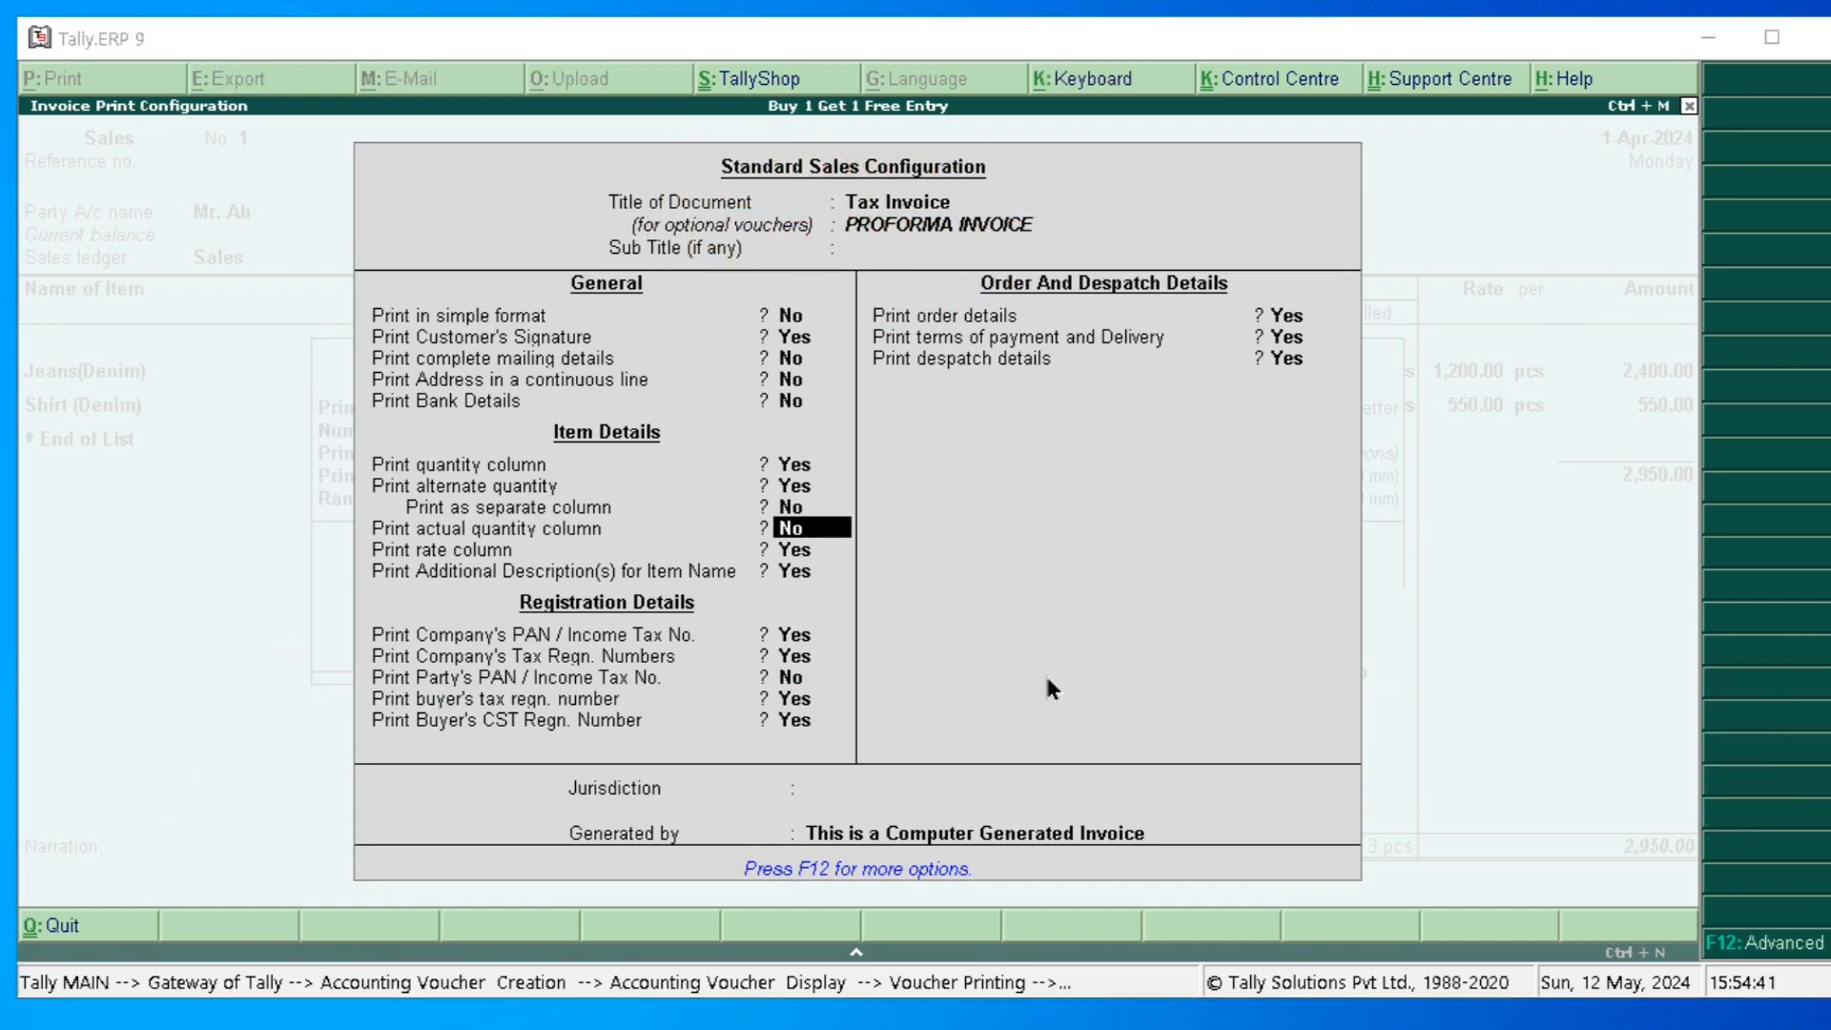
key(Return)
key(Return)
key(Return)
key(Return)
key(Return)
key(Return)
key(Return)
key(Return)
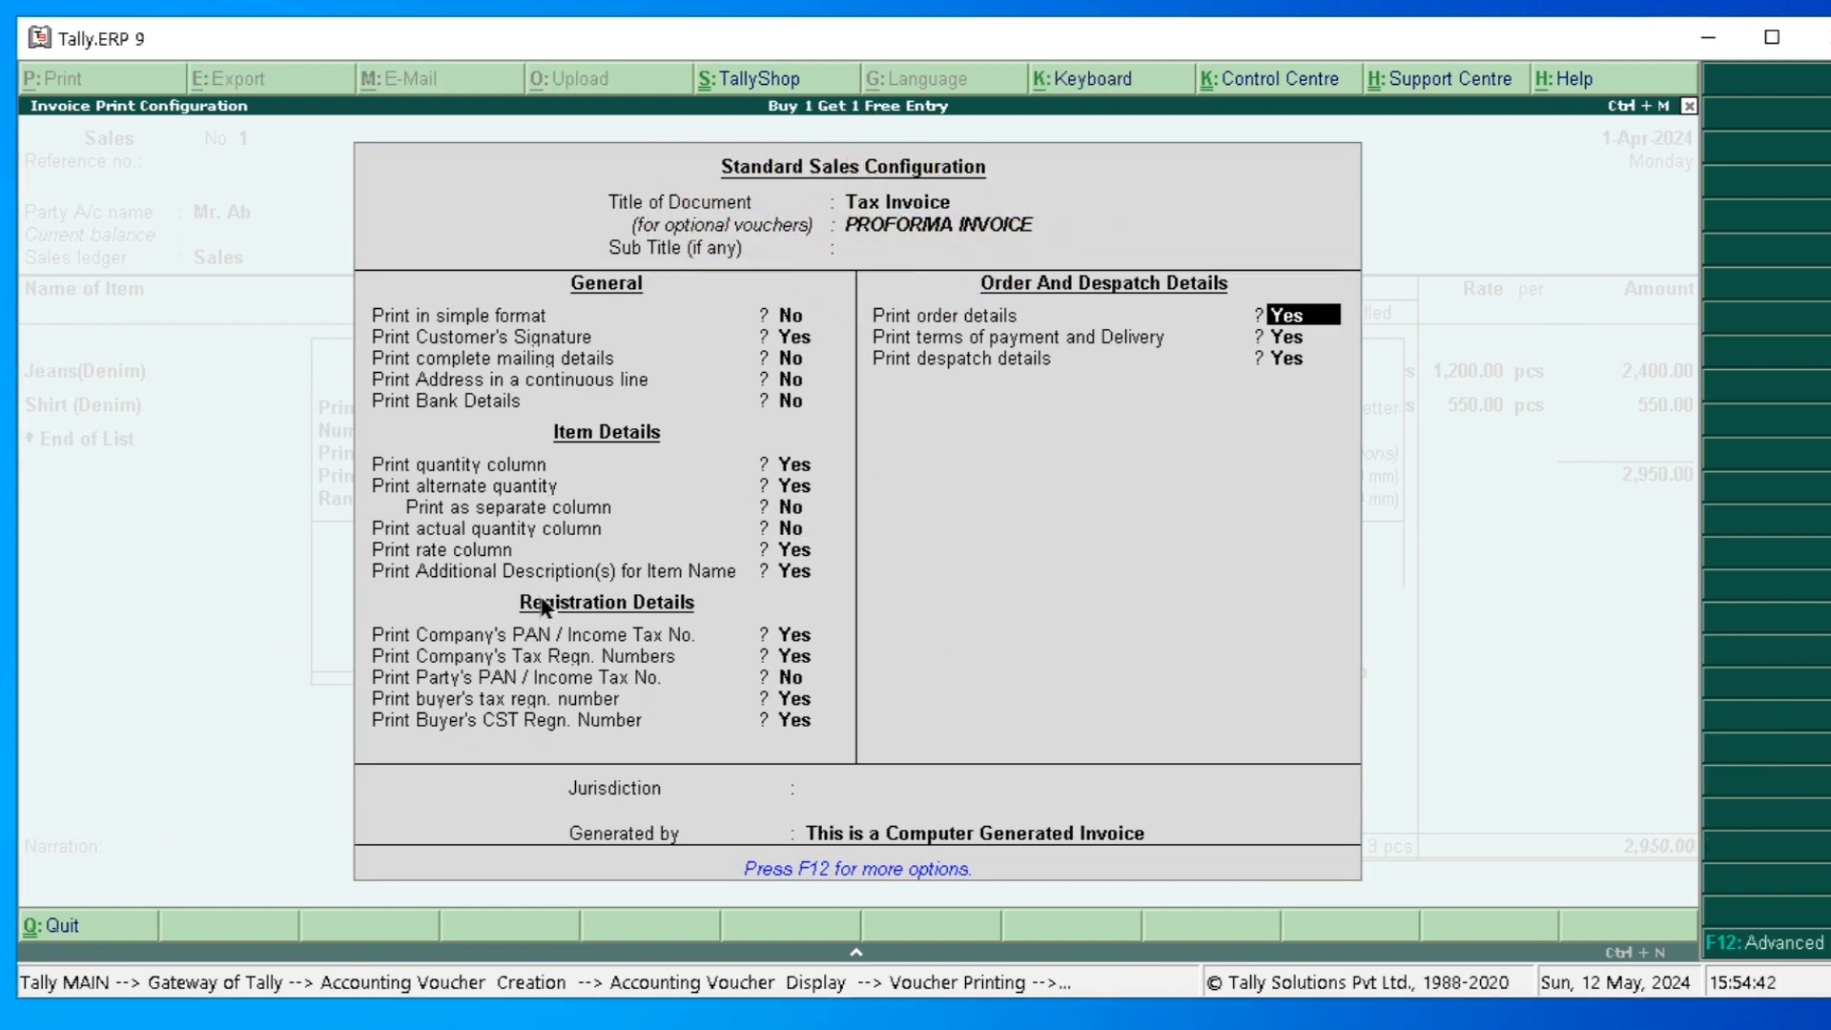
click(486, 526)
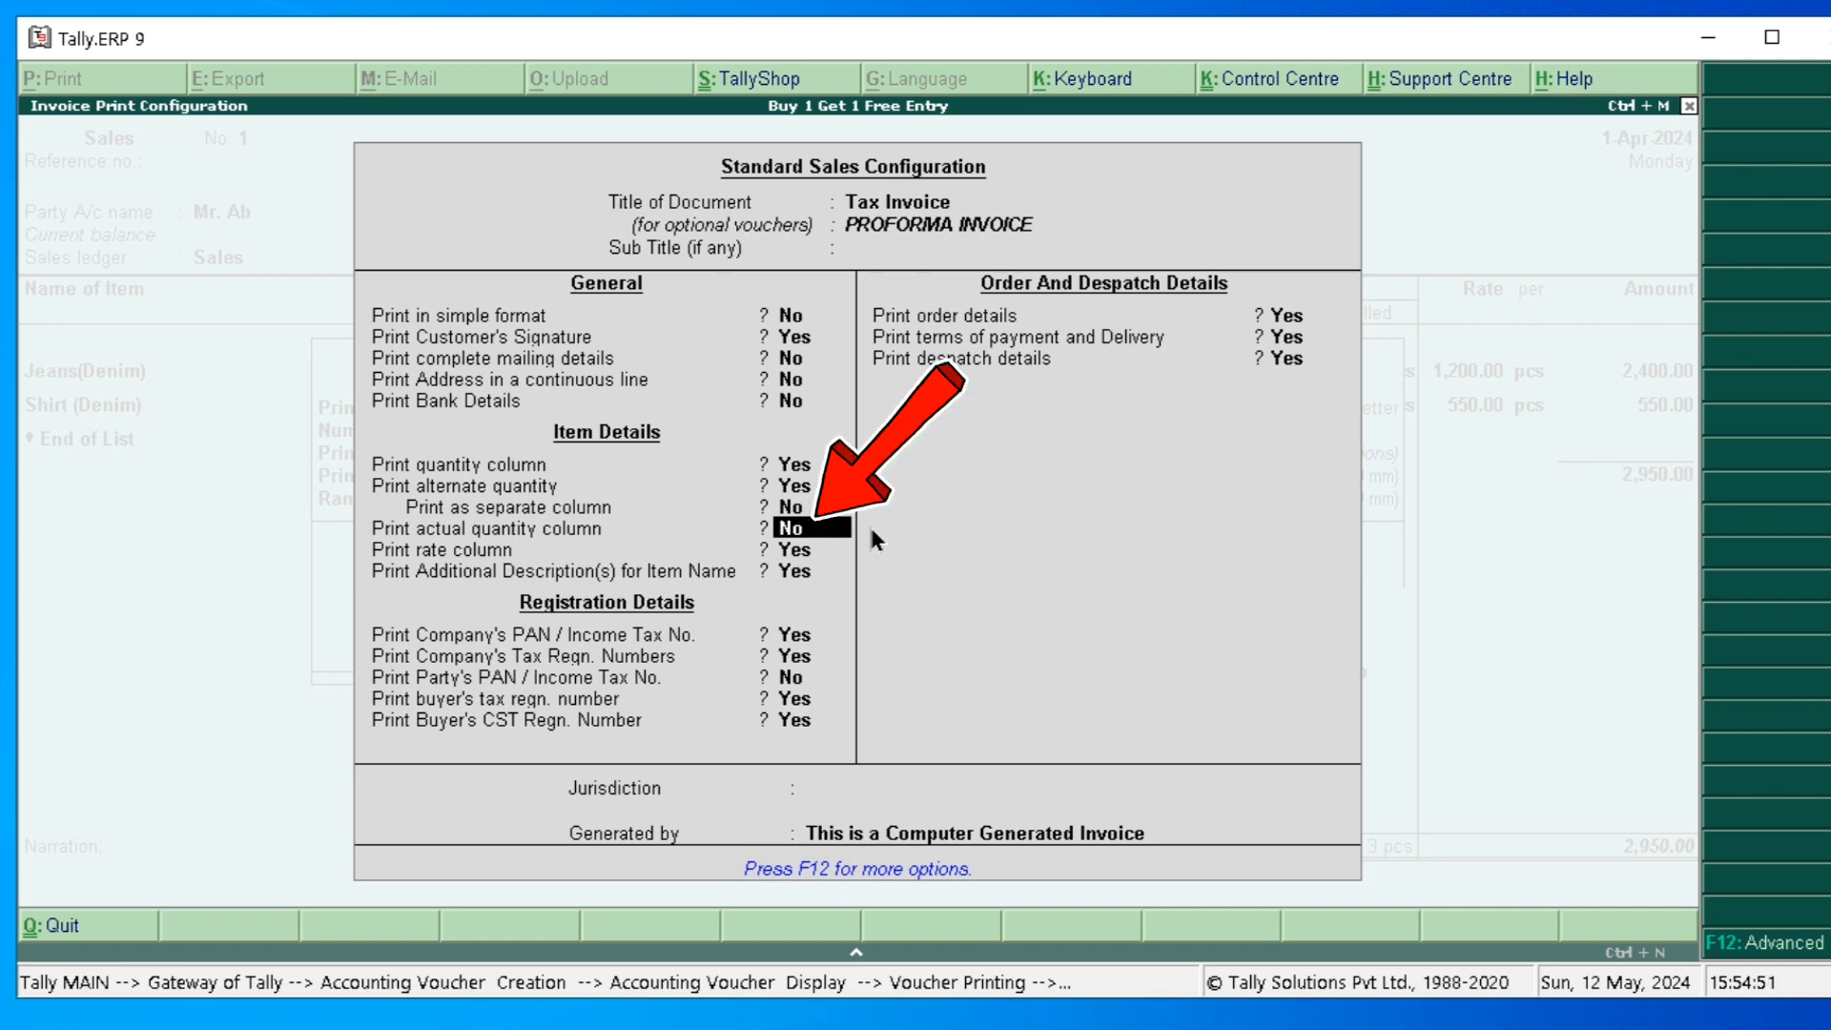
text(y)
key(Return)
- Accept the remaining invoice print options as they are, leave the jurisdiction blank, and generate the print preview
key(Return)
key(Return)
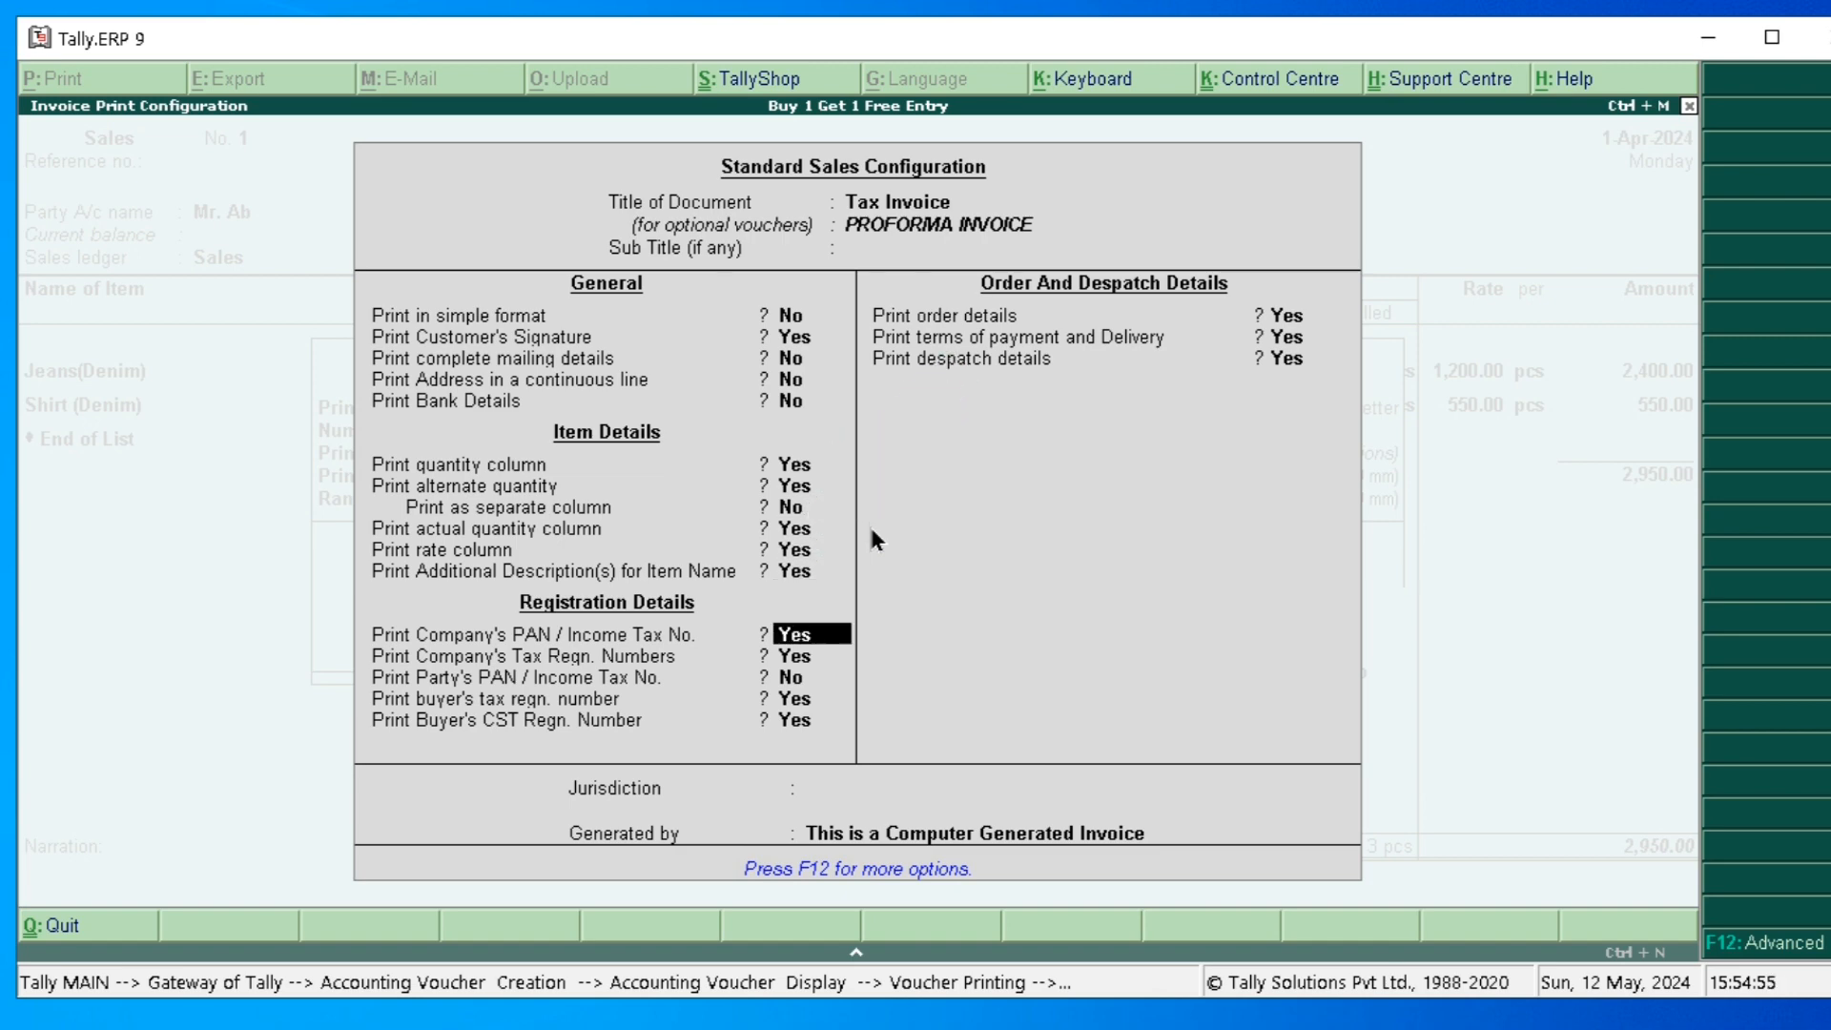
key(Return)
key(Return)
key(Return)
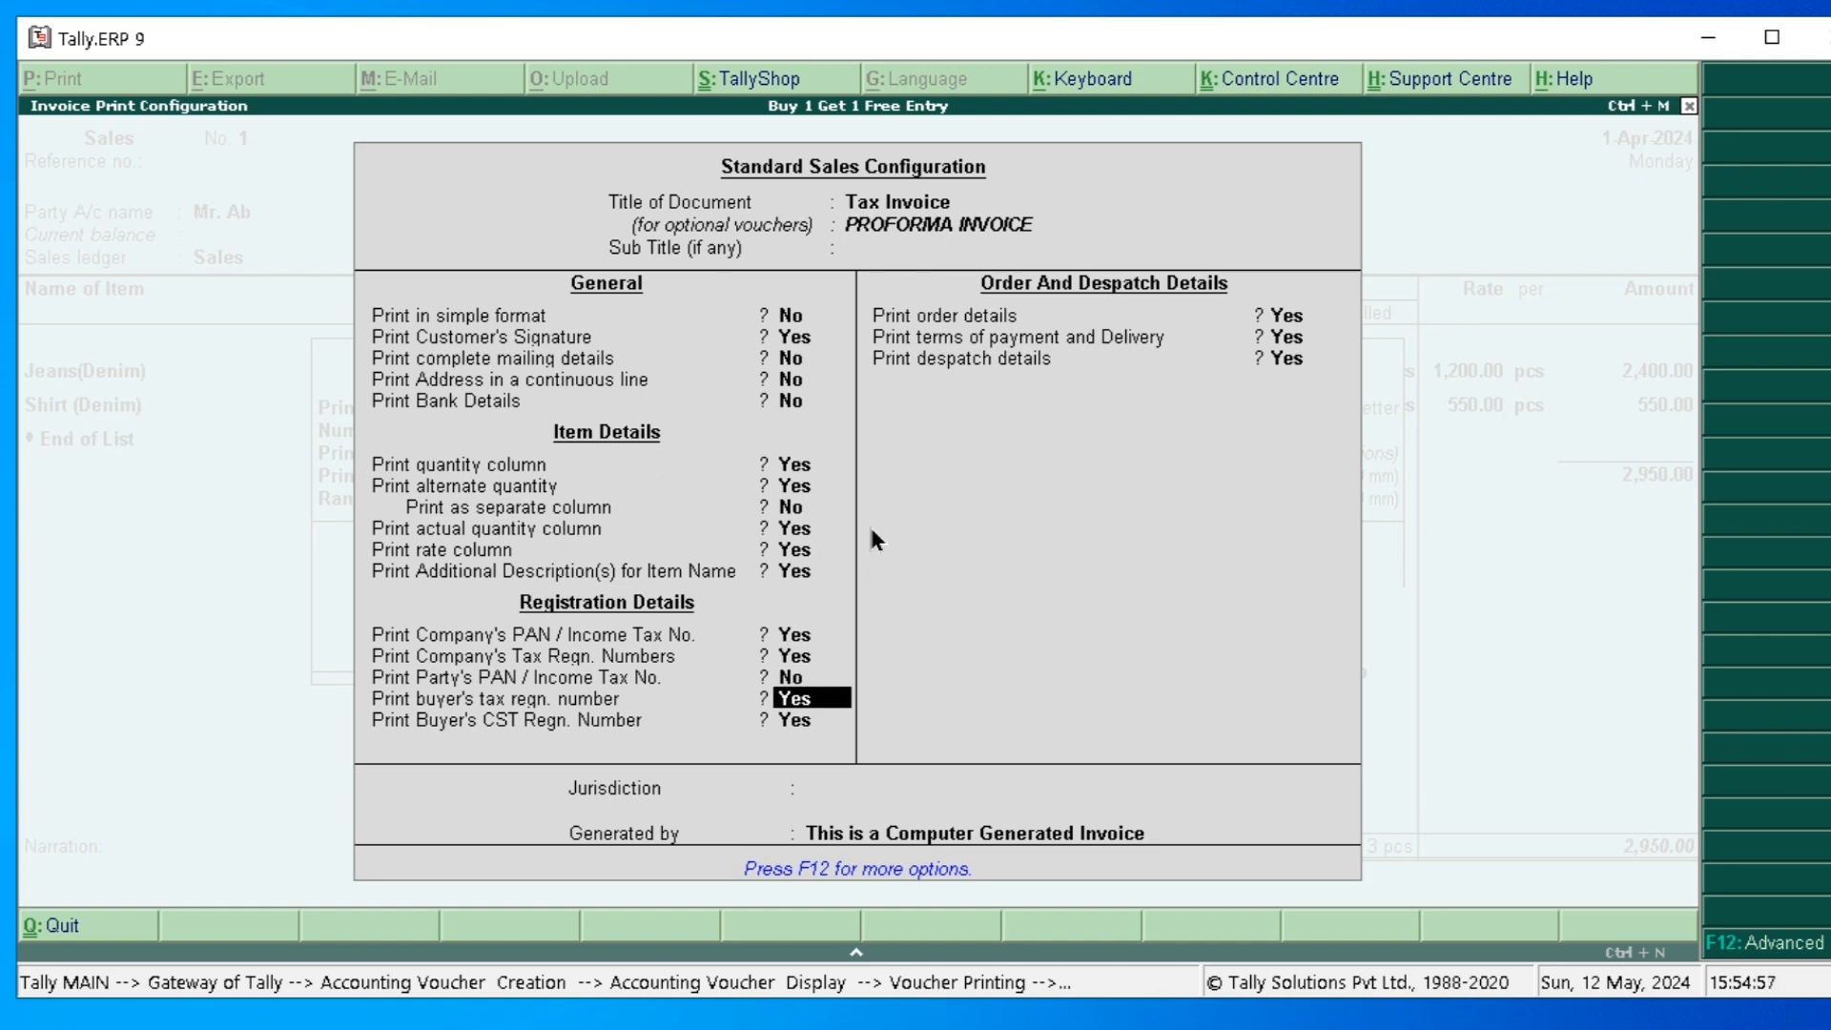
key(Return)
key(Return)
key(Return)
key(Return)
key(Return)
key(Return)
key(Return)
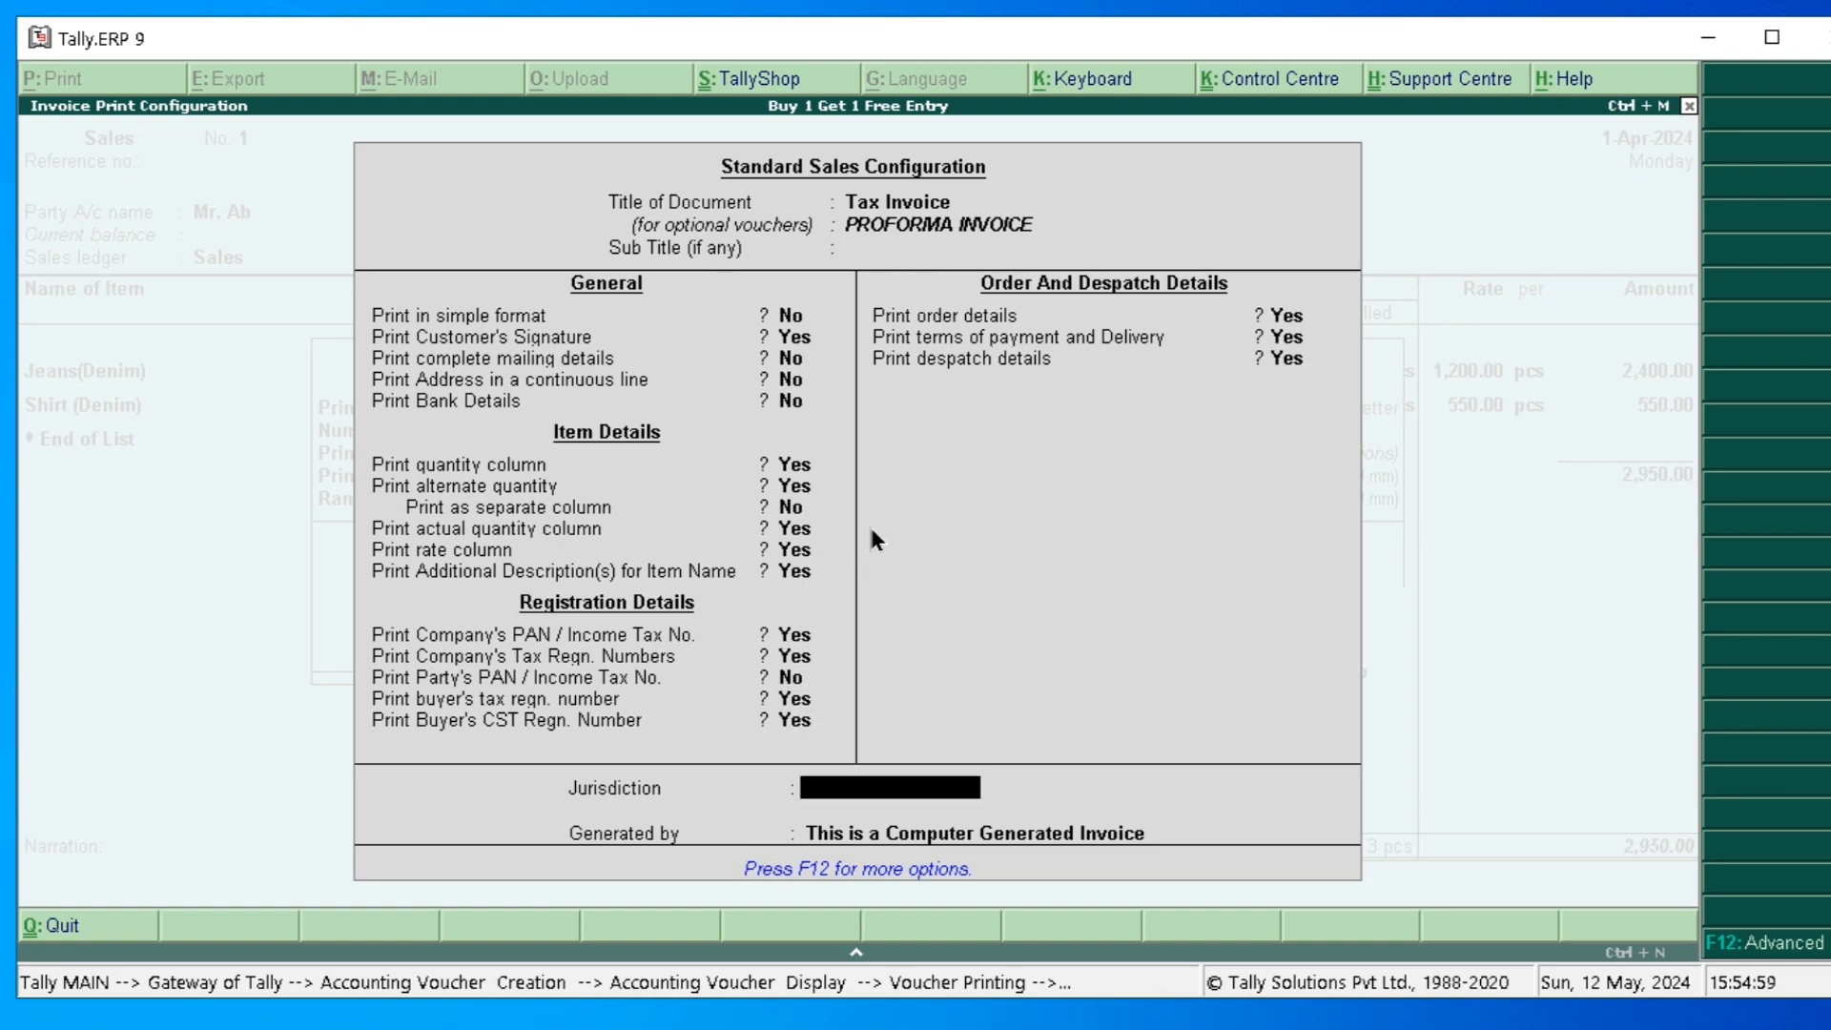
key(Return)
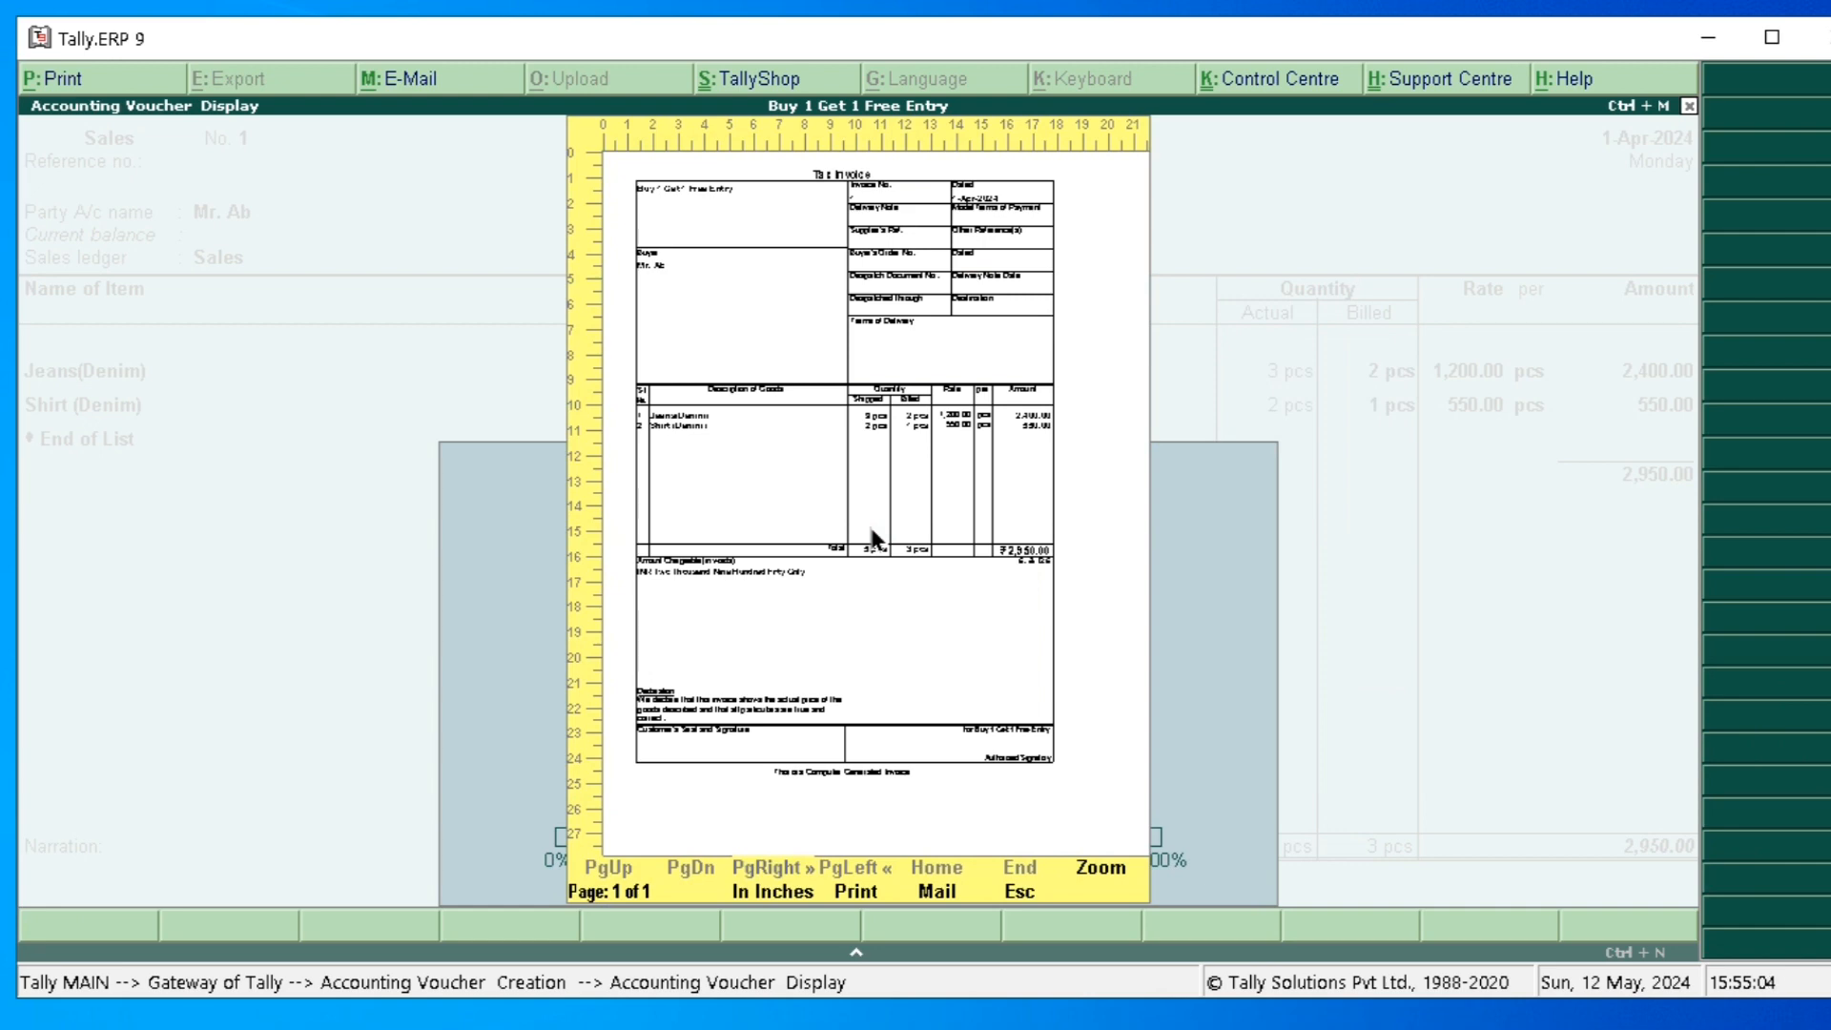
- Examine the shipped and billed quantities in the enlarged Tax Invoice preview, and return to the voucher
key(Return)
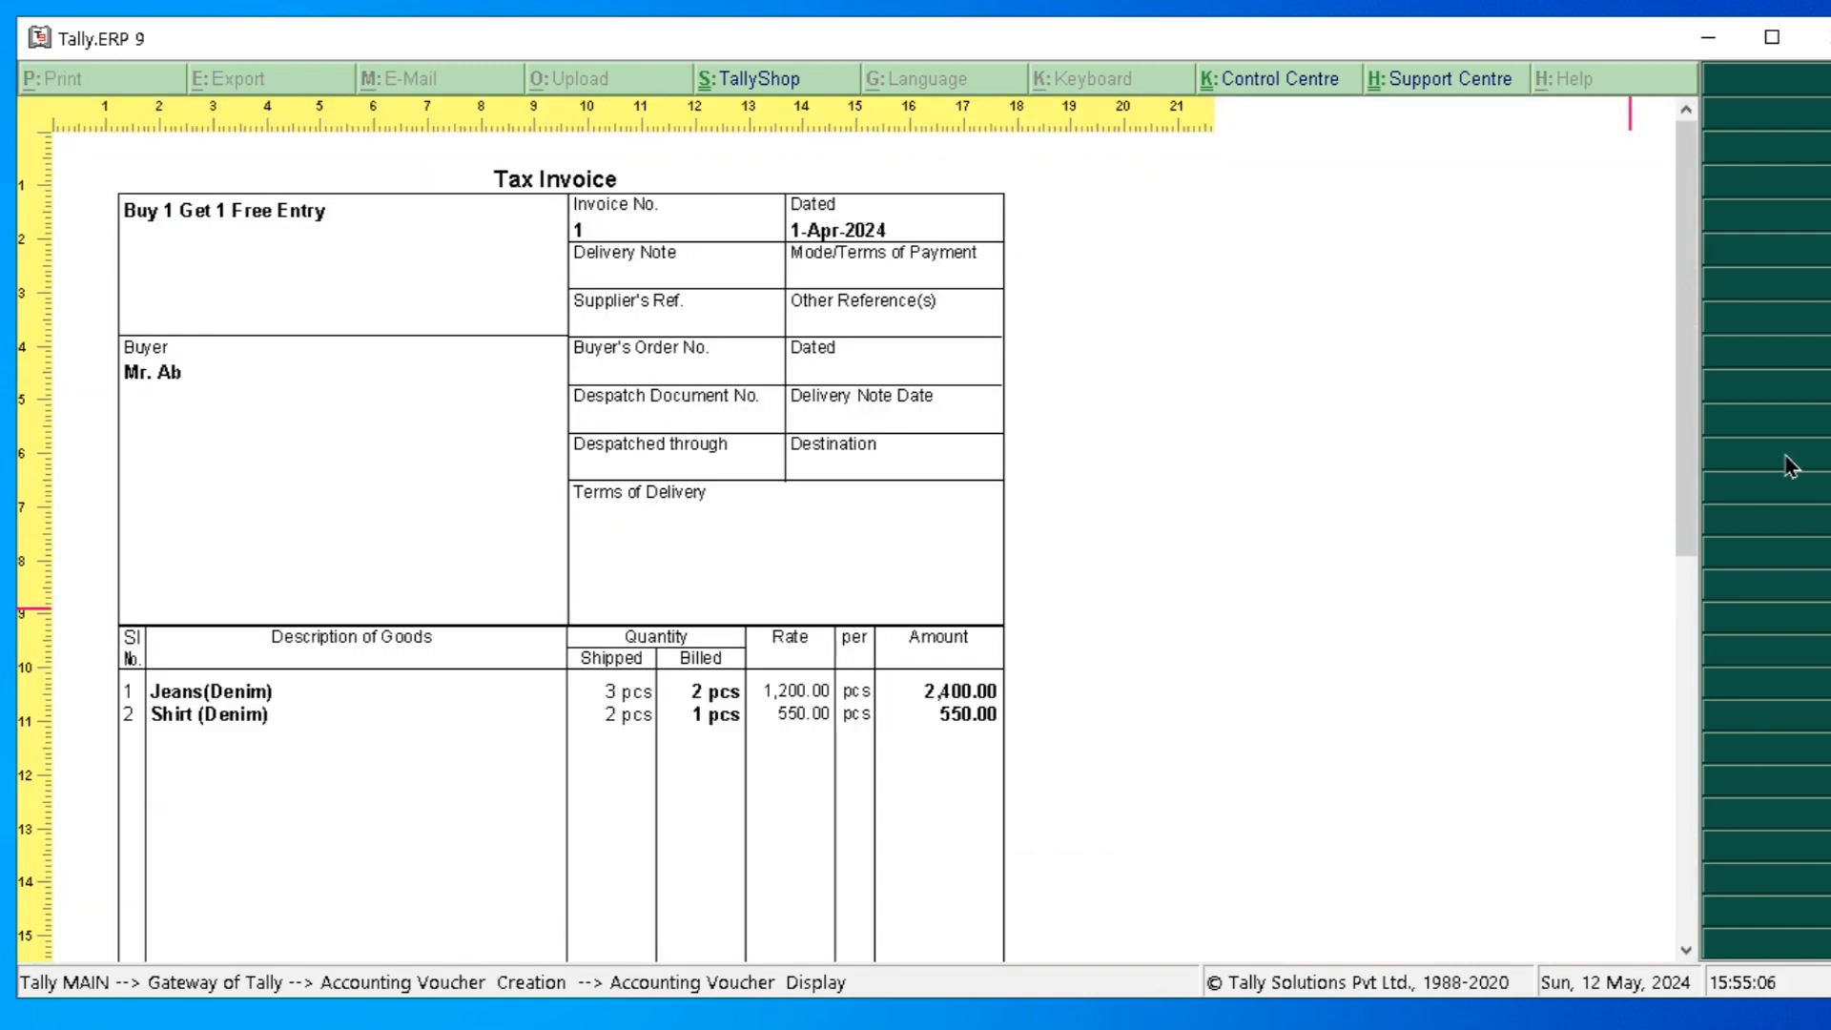
scroll(1684, 472, down, 2)
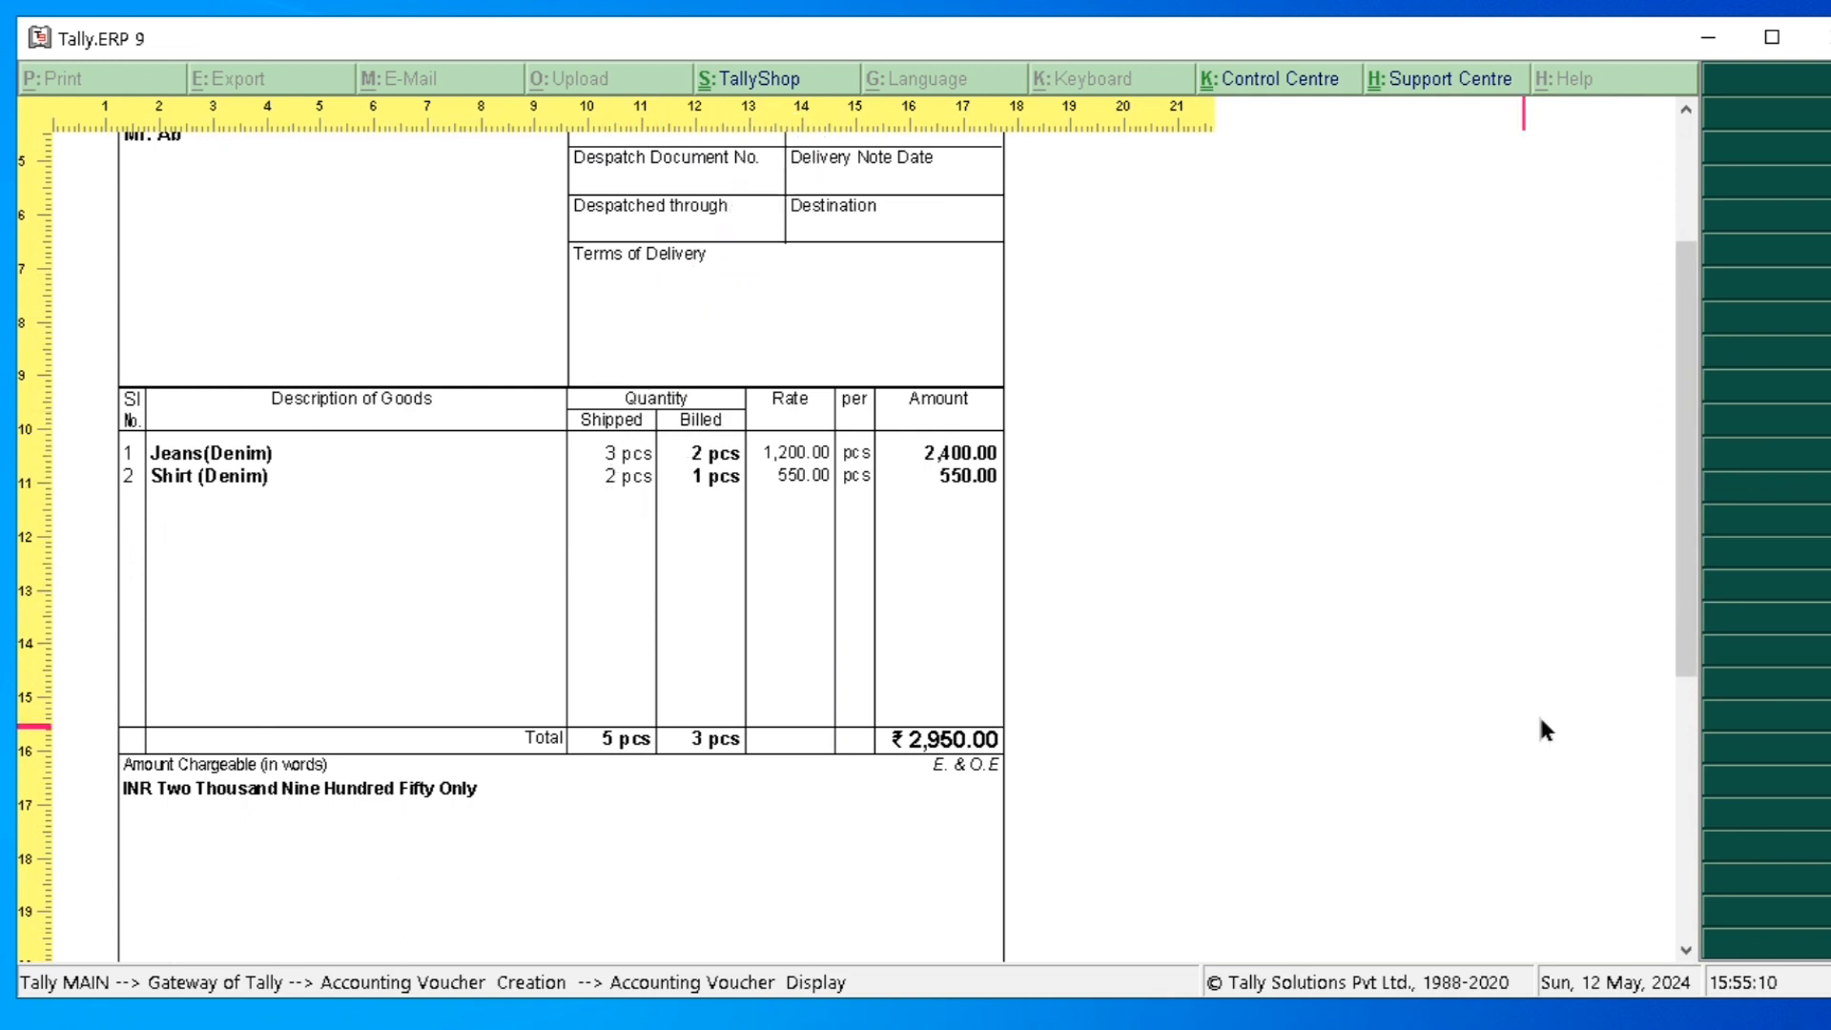
key(Return)
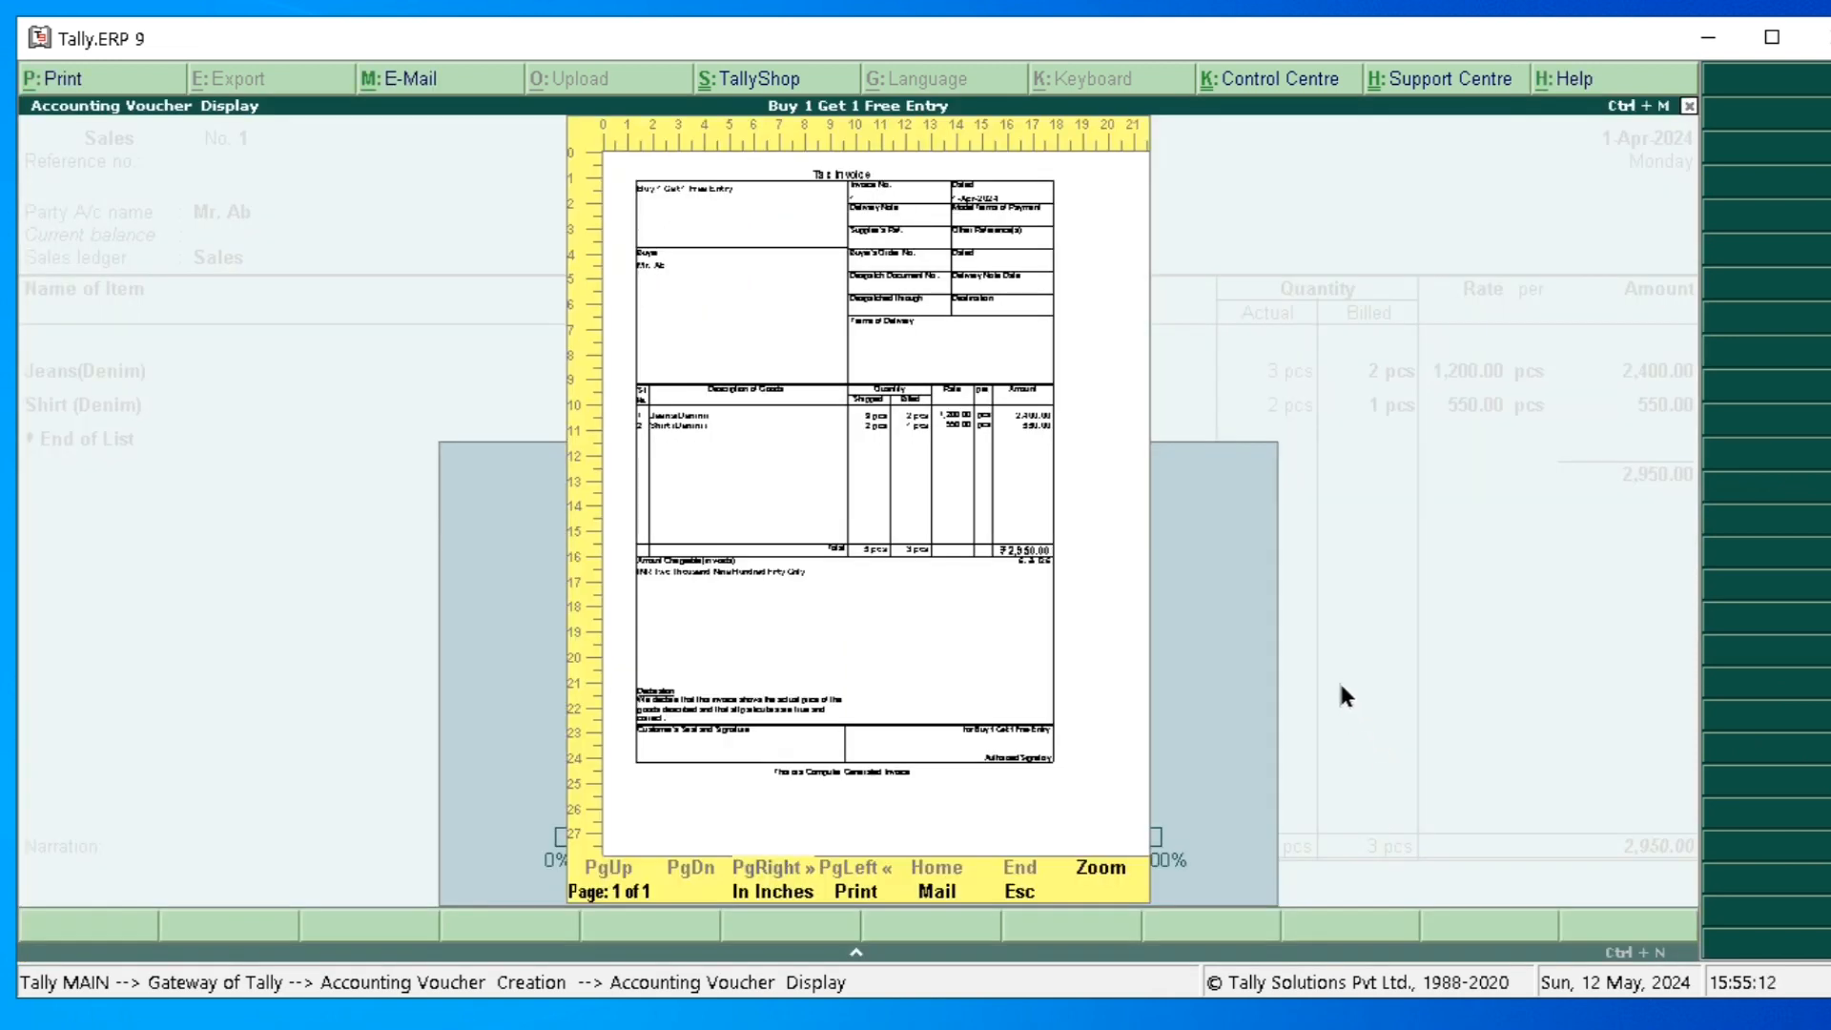
key(Escape)
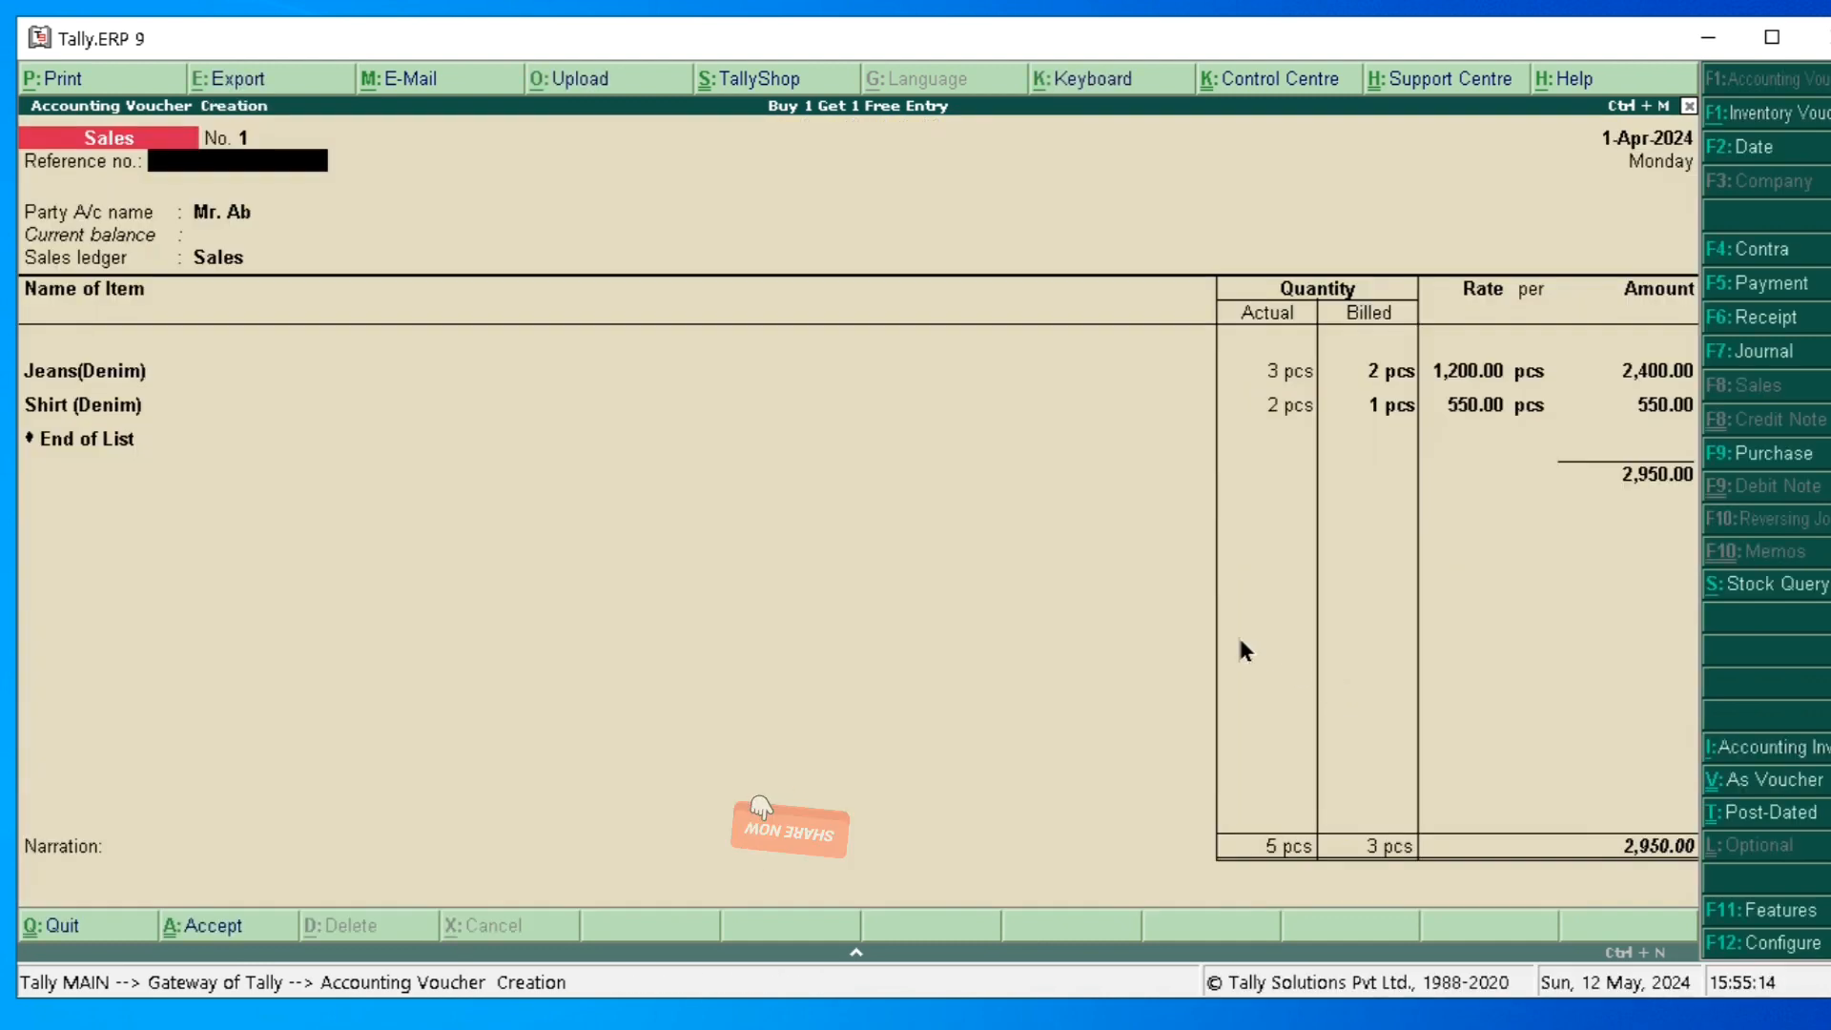